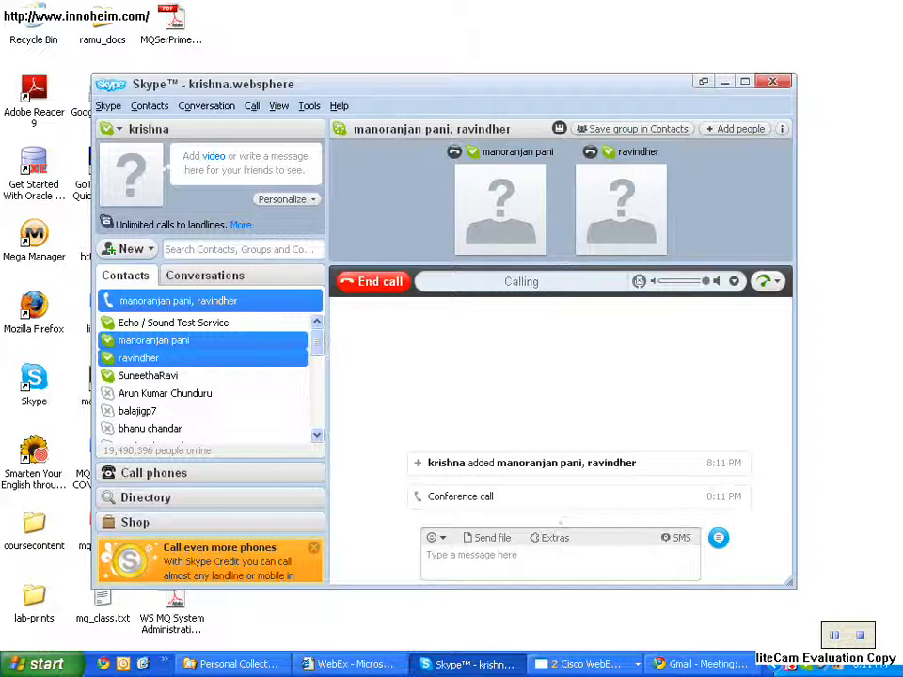
- Minimize the Skype call window, switch to the WebEx Meeting Center session and share the desktop
click(349, 664)
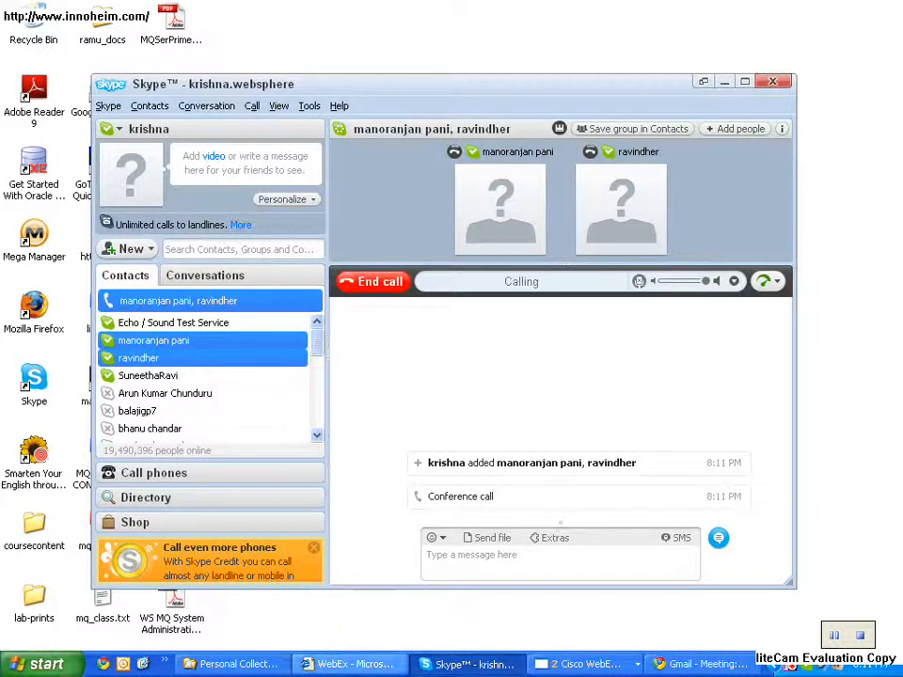
click(349, 664)
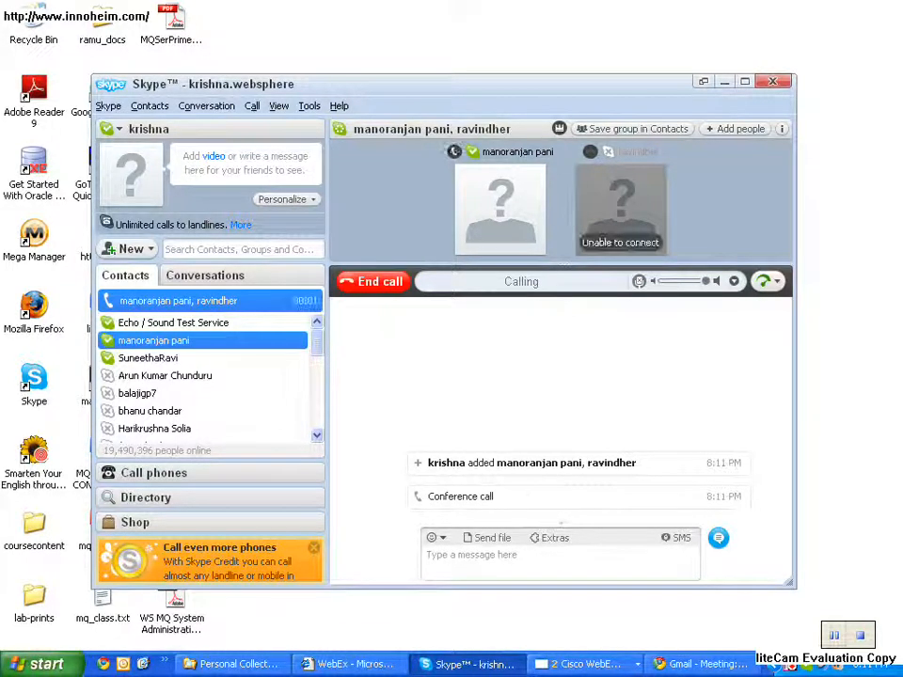
click(724, 82)
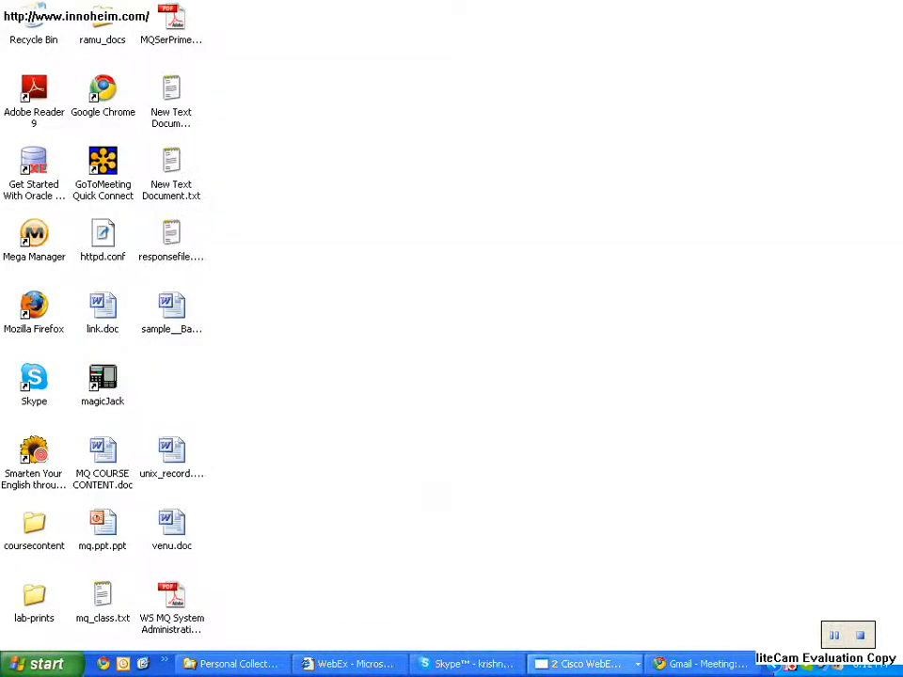
click(583, 664)
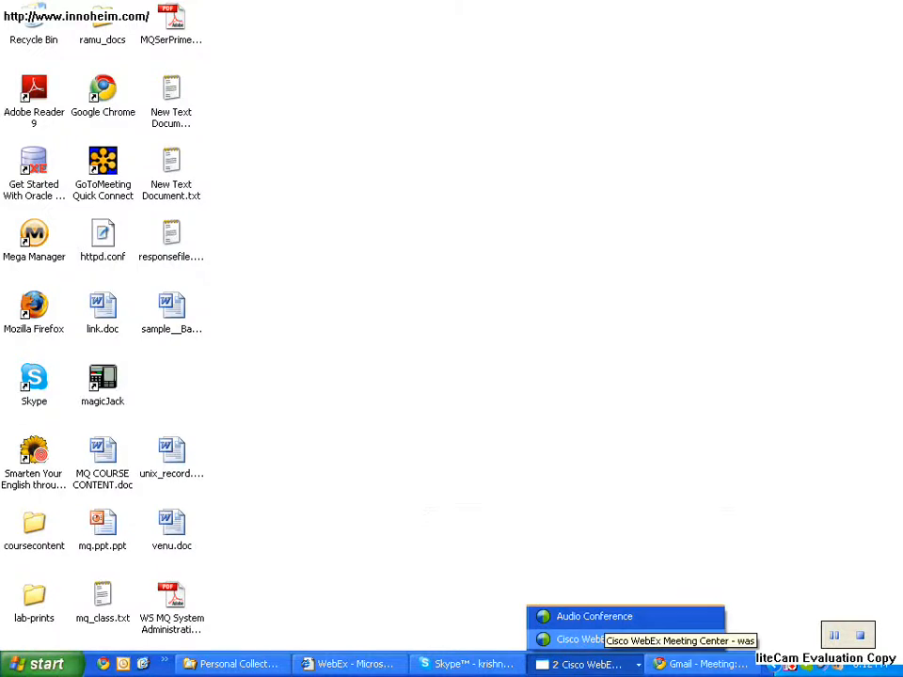
click(621, 640)
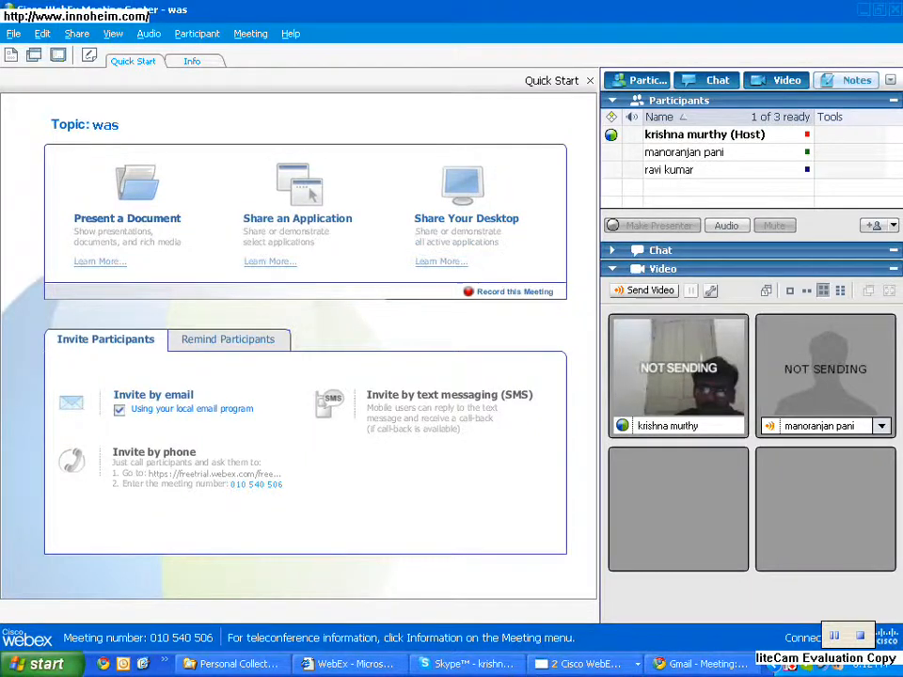
key(super+d)
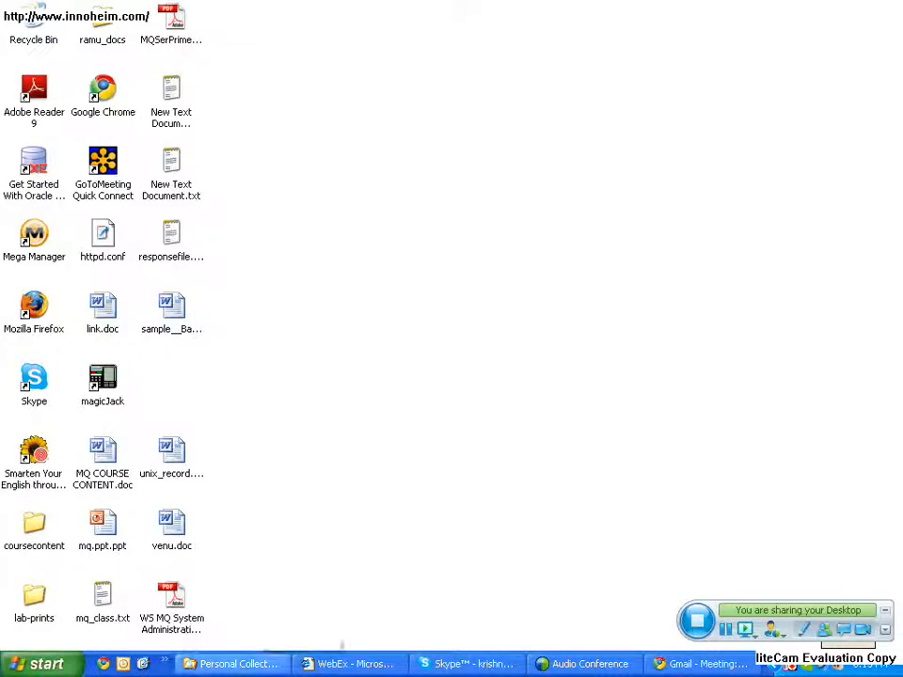
- Close the Personal Collect... folder window and open C:\IBM\WebSphere\AppServer in a new file explorer window
right_click(260, 664)
click(287, 651)
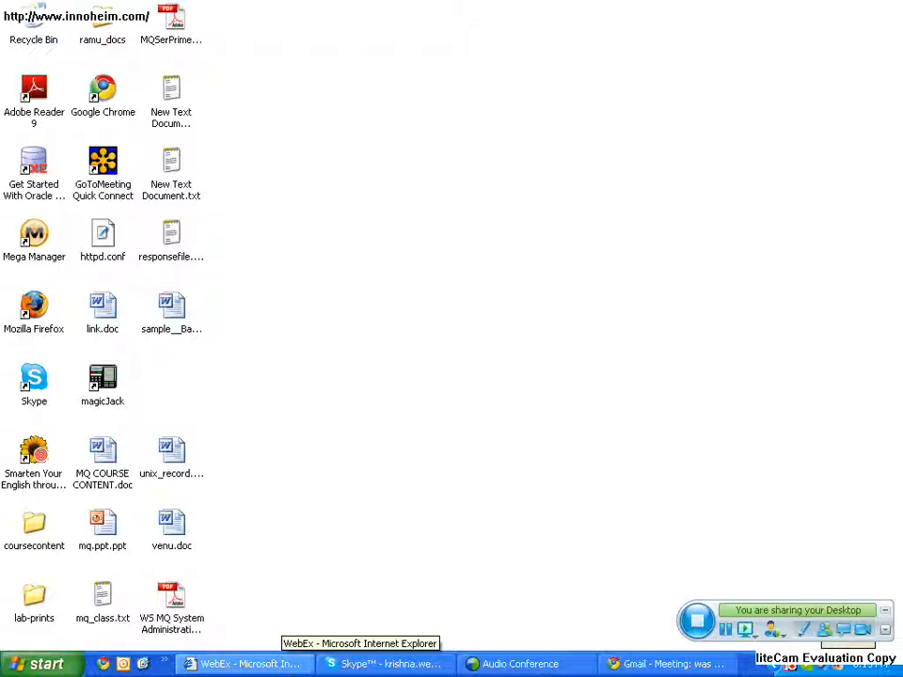
key(super+e)
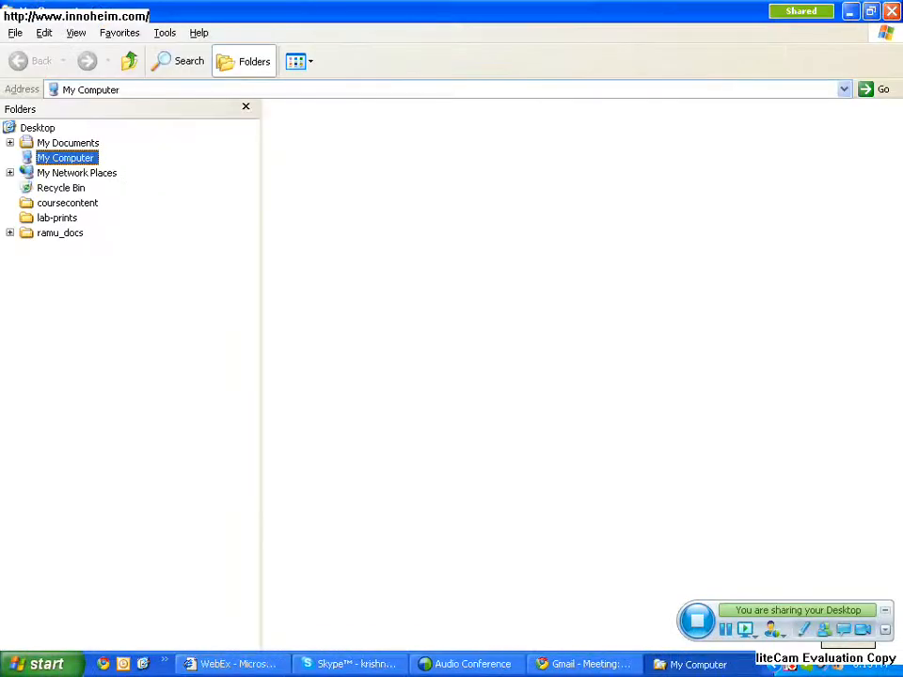
click(84, 173)
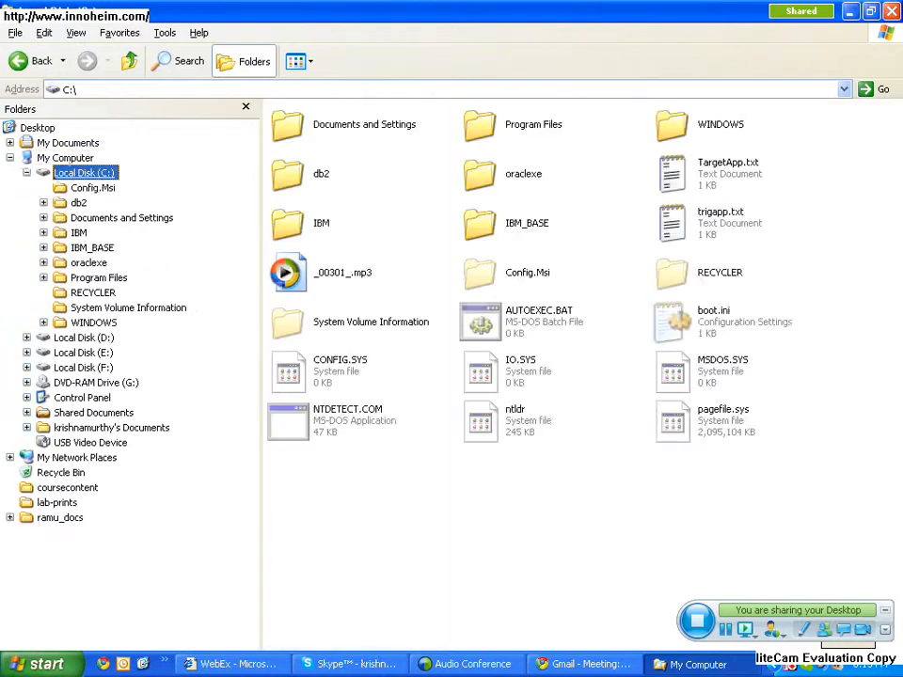
key(Down)
key(Down)
key(Down)
key(Down)
key(Right)
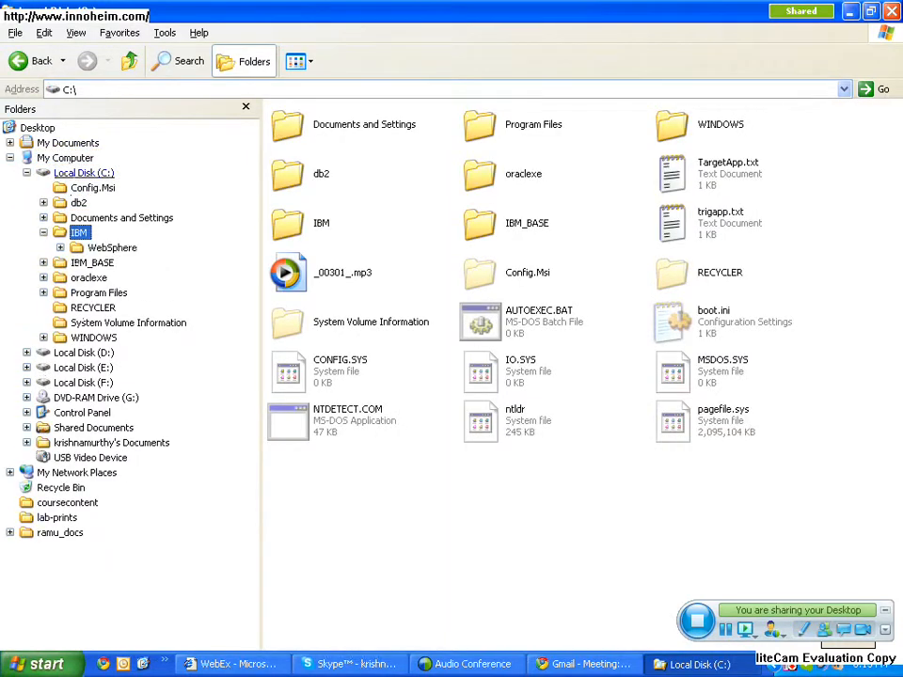
key(Down)
key(Right)
key(Down)
key(Right)
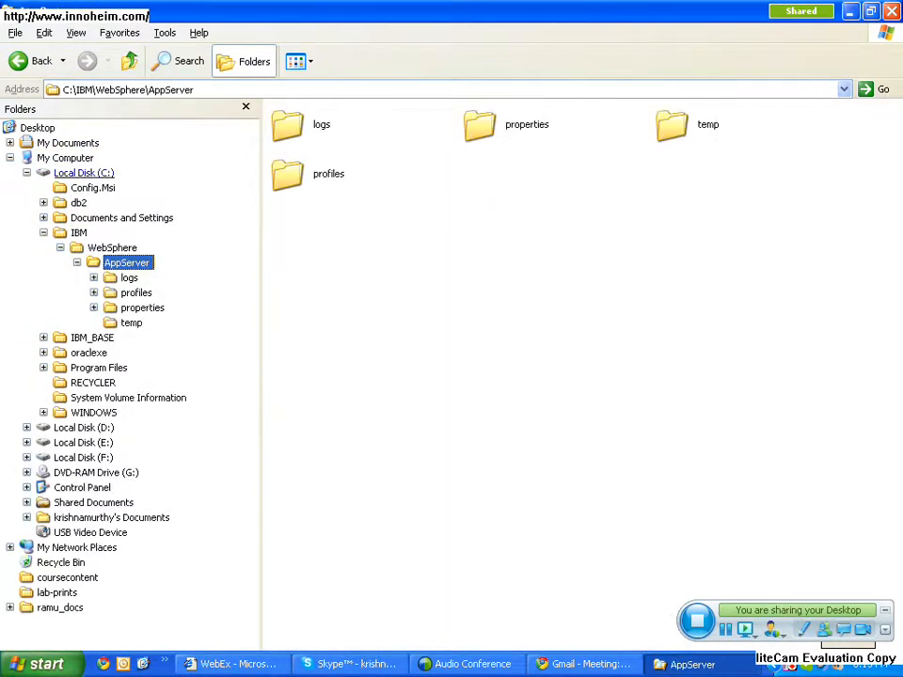
- Delete the logs, properties, temp and profiles folders from the AppServer folder
key(Tab)
key(ctrl+a)
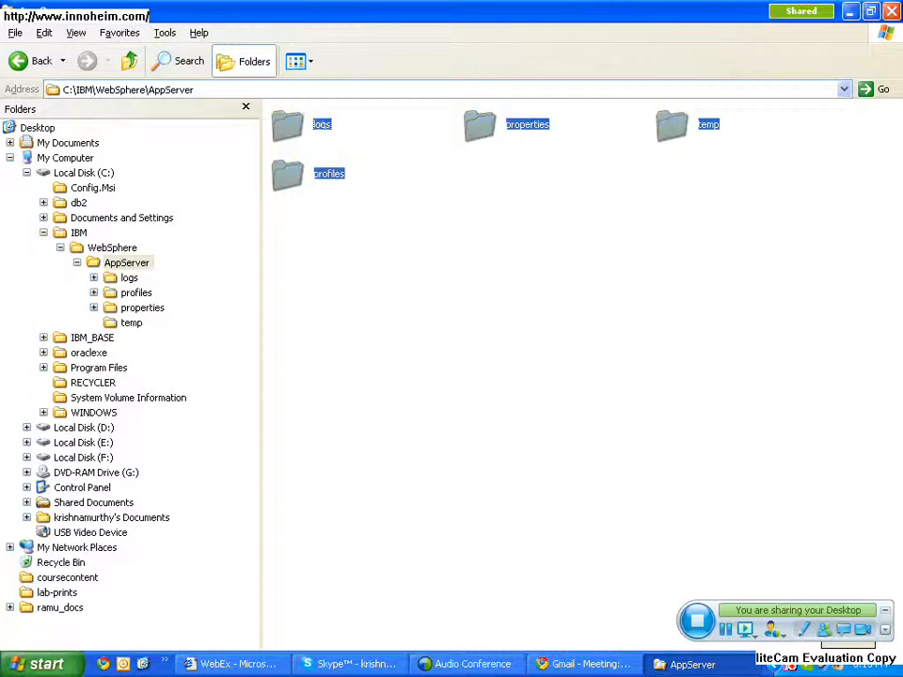
key(Delete)
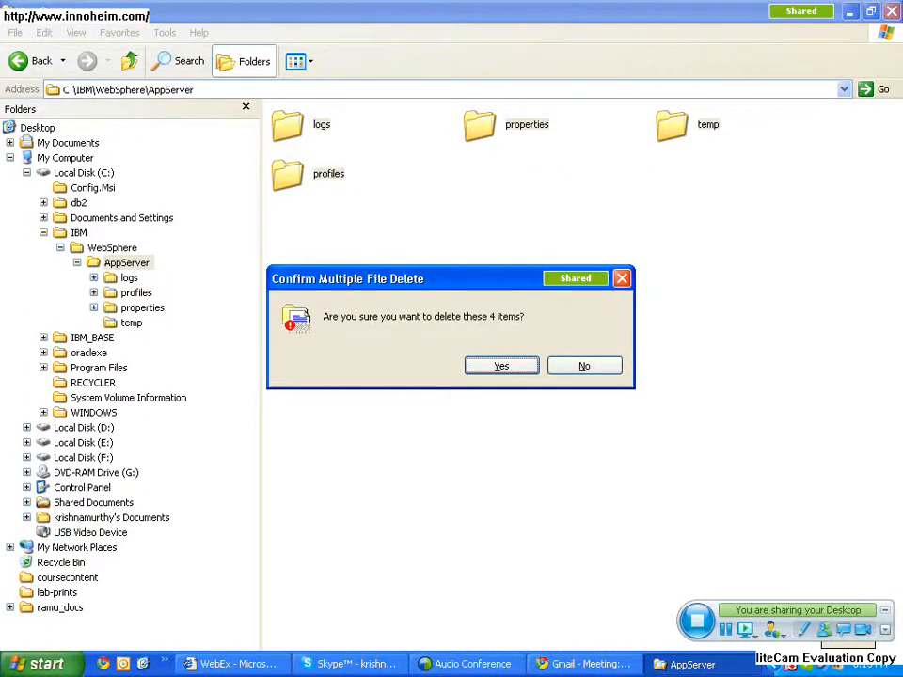
key(Return)
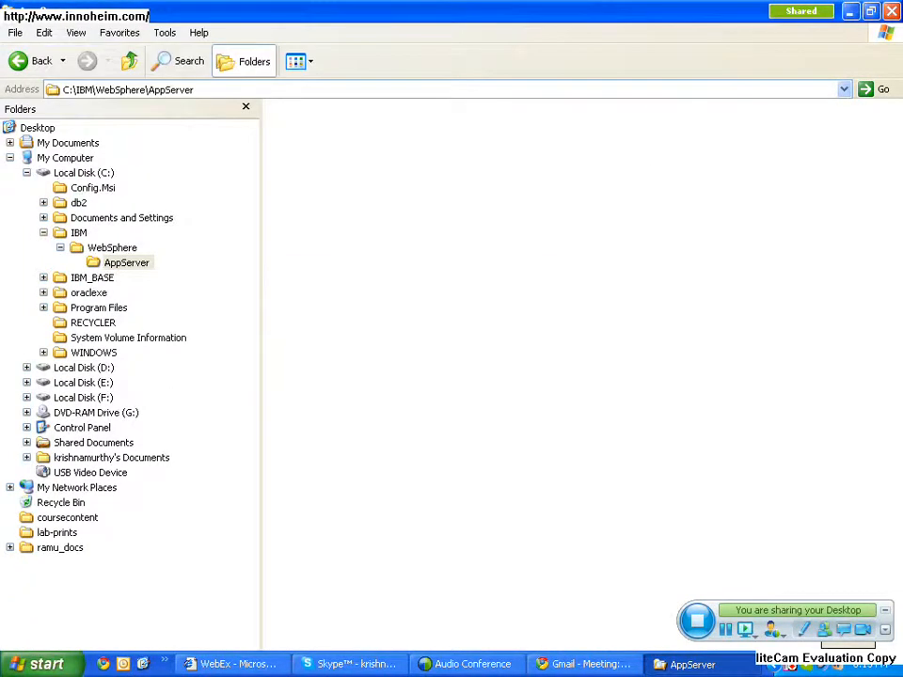
- Examine the default profile under C:\IBM_BASE\WebSphere\AppServer\profiles, then close the file explorer window
click(93, 279)
click(111, 292)
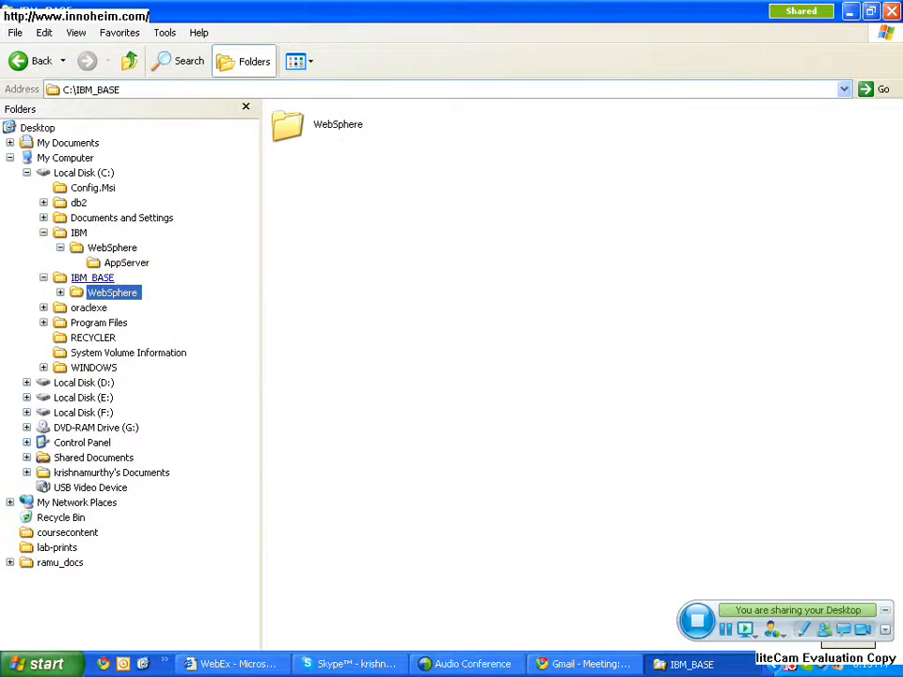
key(Right)
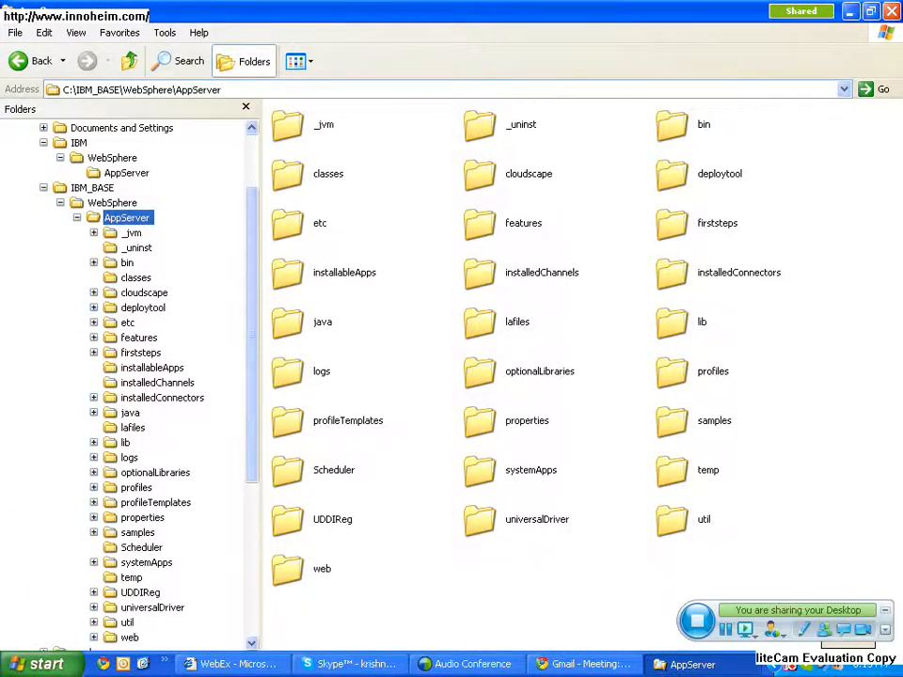
double_click(712, 371)
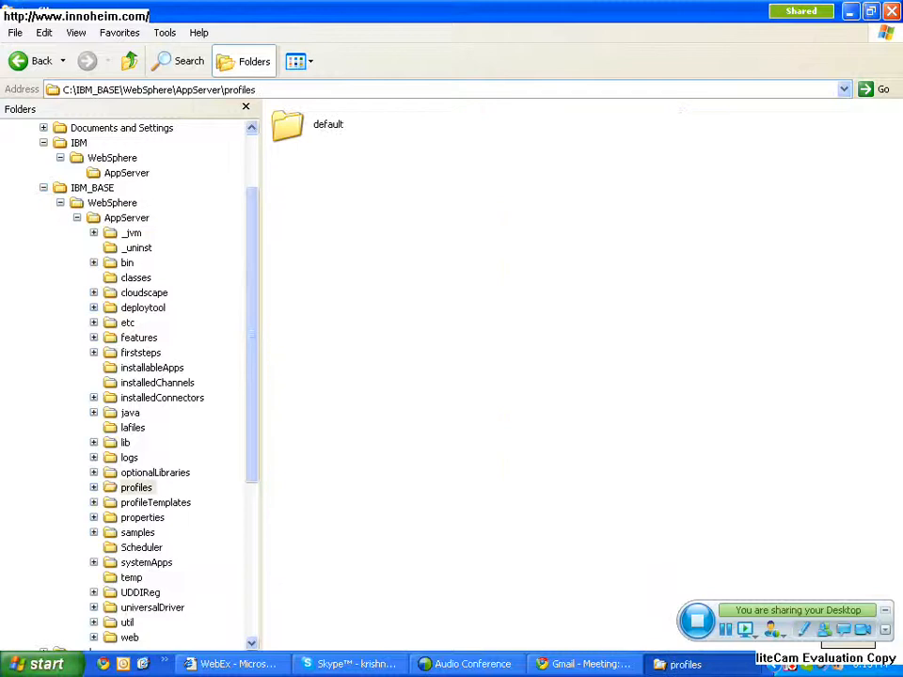
double_click(292, 125)
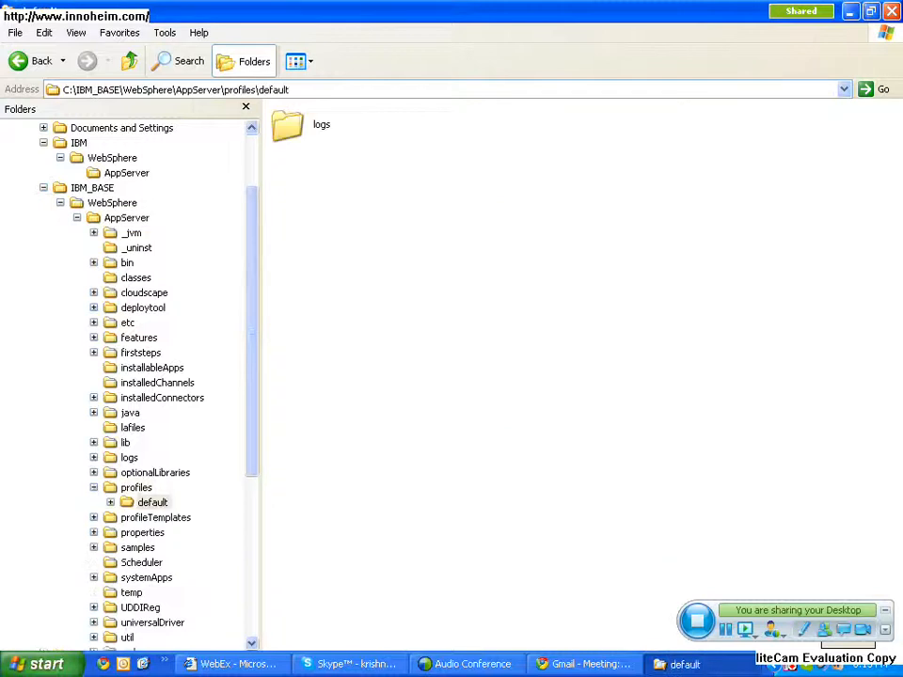
click(129, 61)
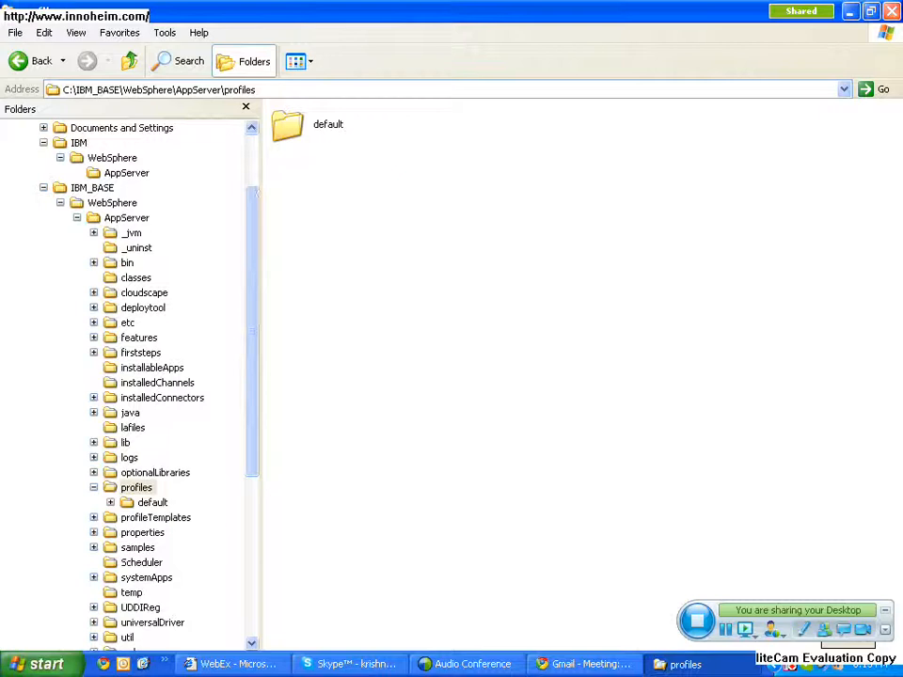
click(891, 10)
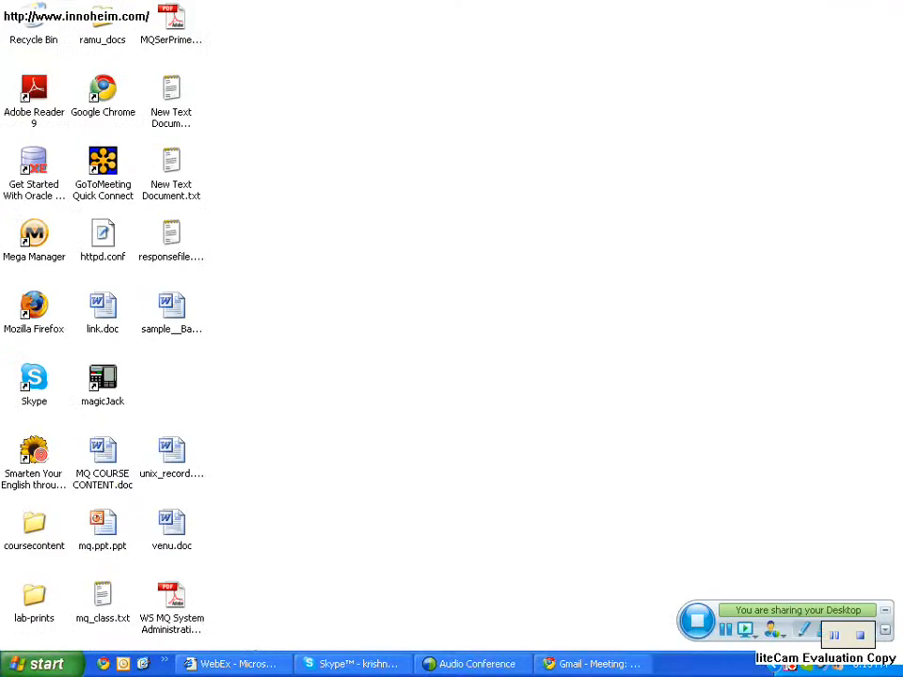
- Open a new file explorer window and expand the softwares folder on drive F:
key(super+e)
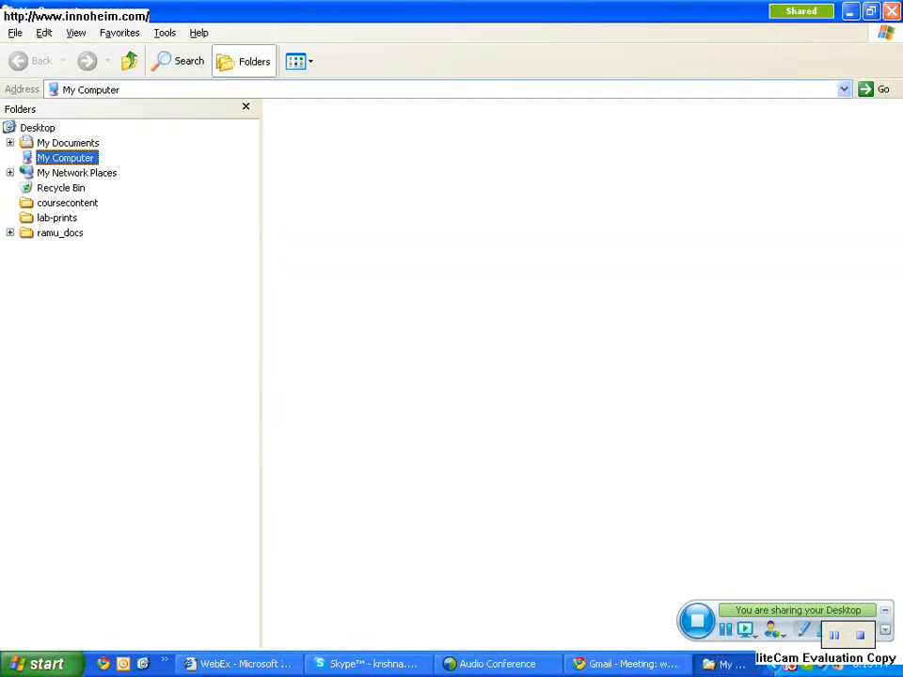
click(83, 173)
key(Left)
key(Down)
key(Down)
key(Down)
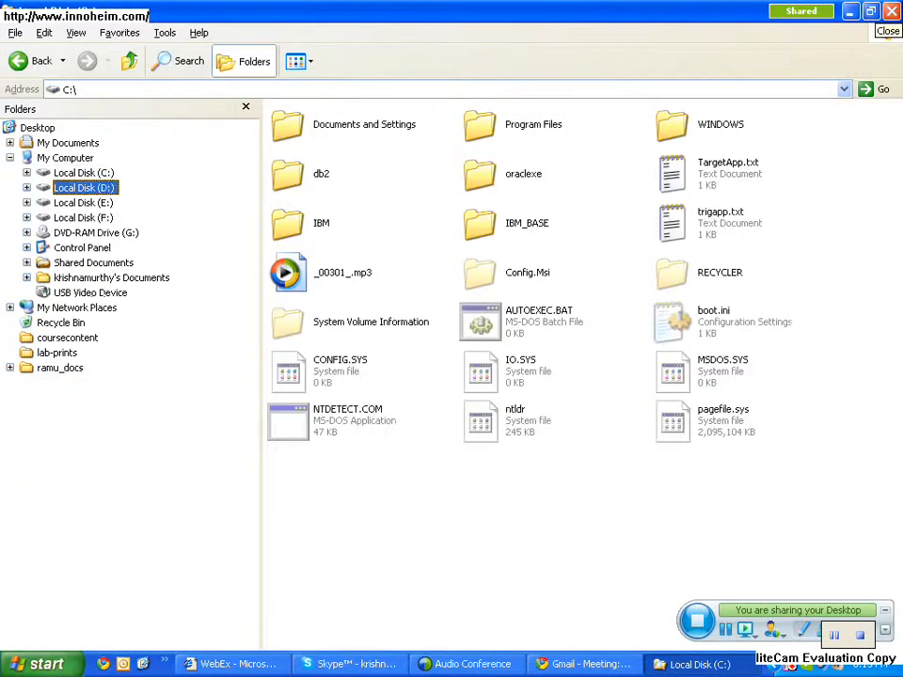
key(Right)
key(Right)
key(Down)
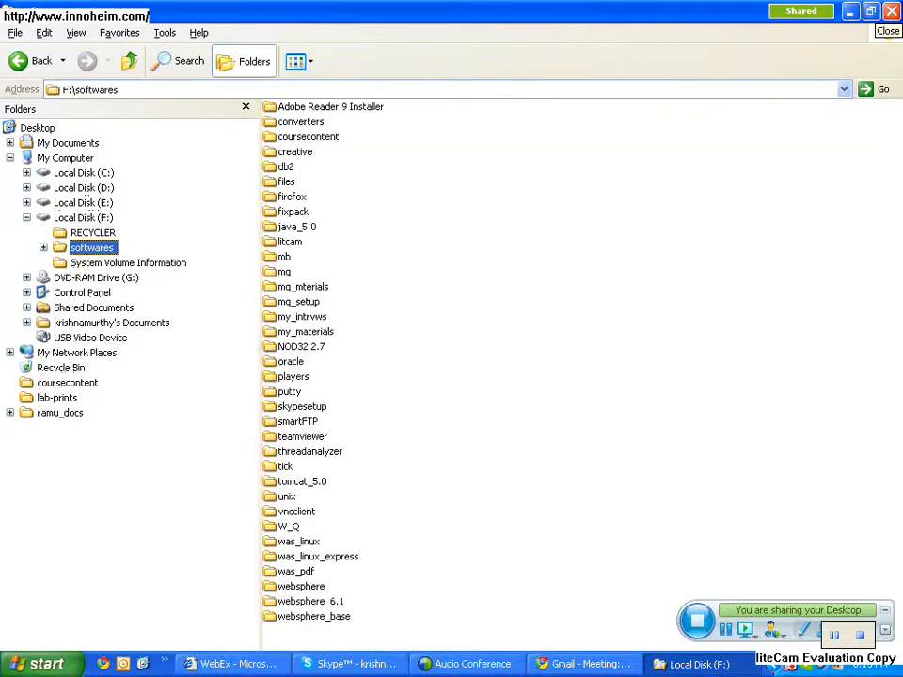
key(Right)
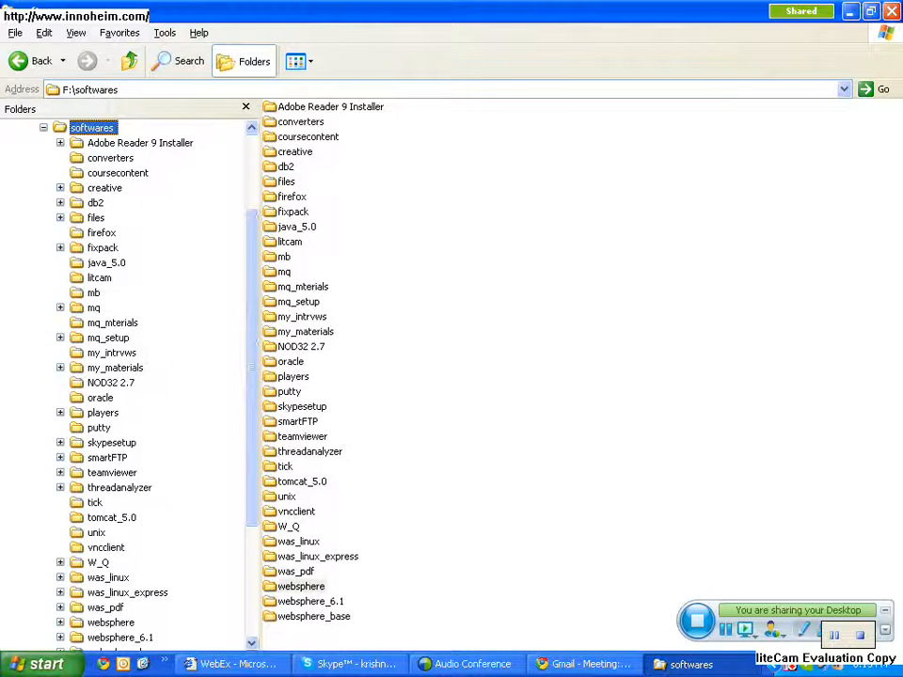
- Run install.exe from the WAS folder under websphere\ndv60_appsrvotherstuffHL\C587UML_ndv60_appsrvotherstuff
click(301, 586)
double_click(301, 586)
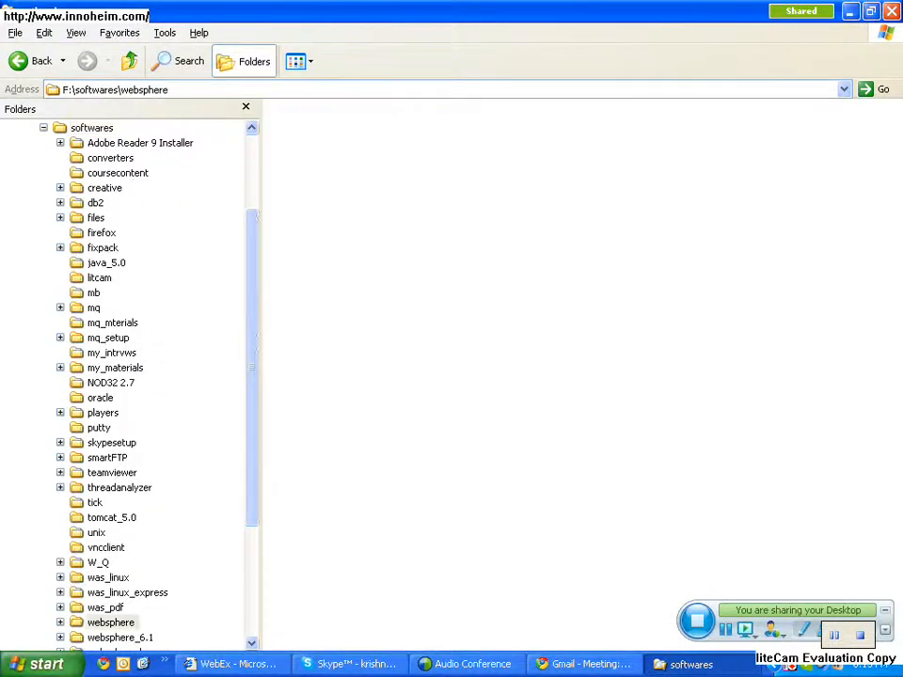
double_click(288, 126)
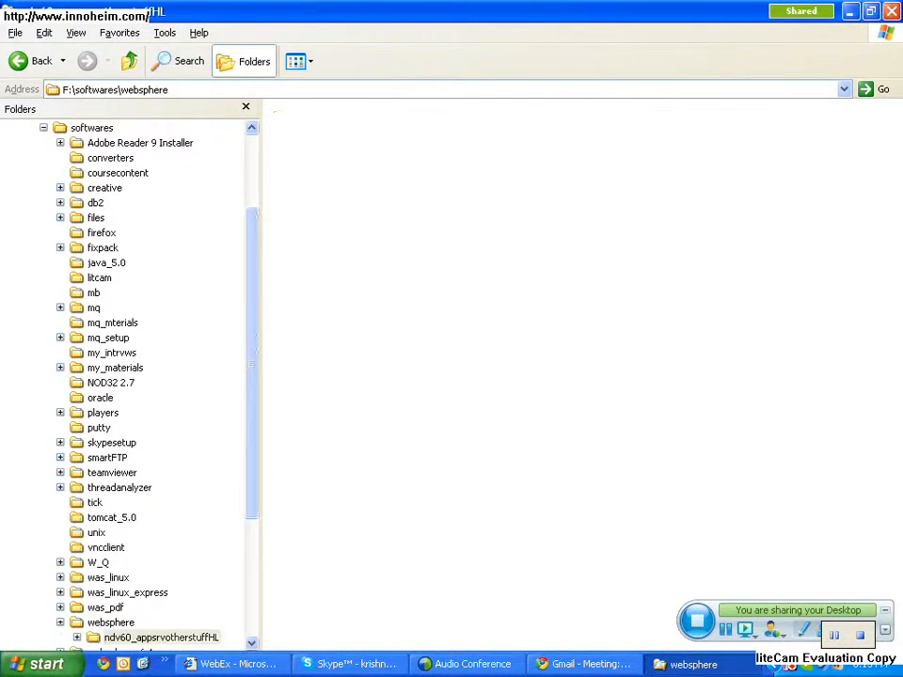
double_click(288, 122)
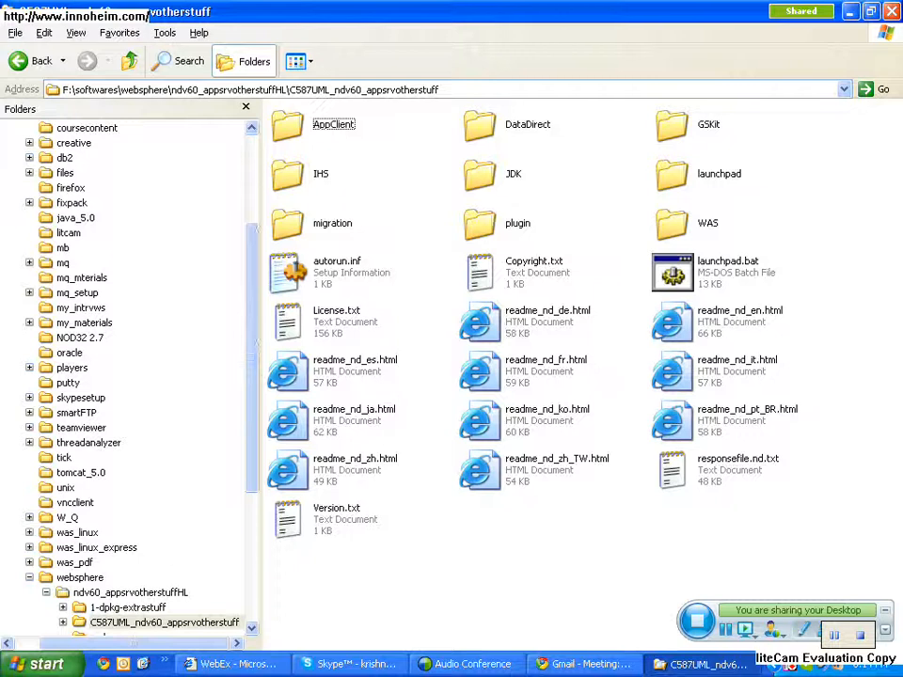
double_click(671, 223)
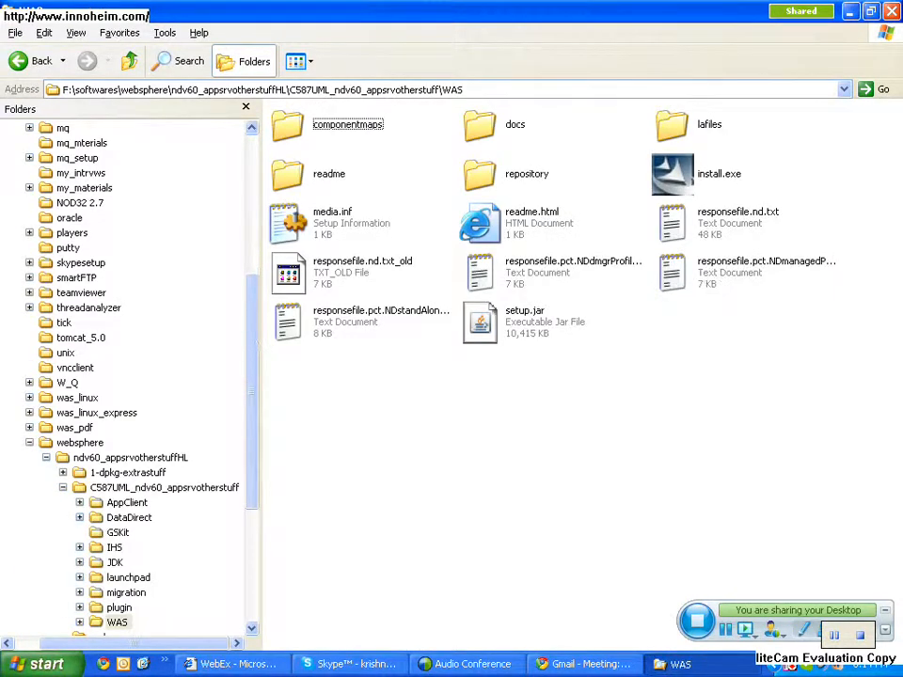
double_click(671, 174)
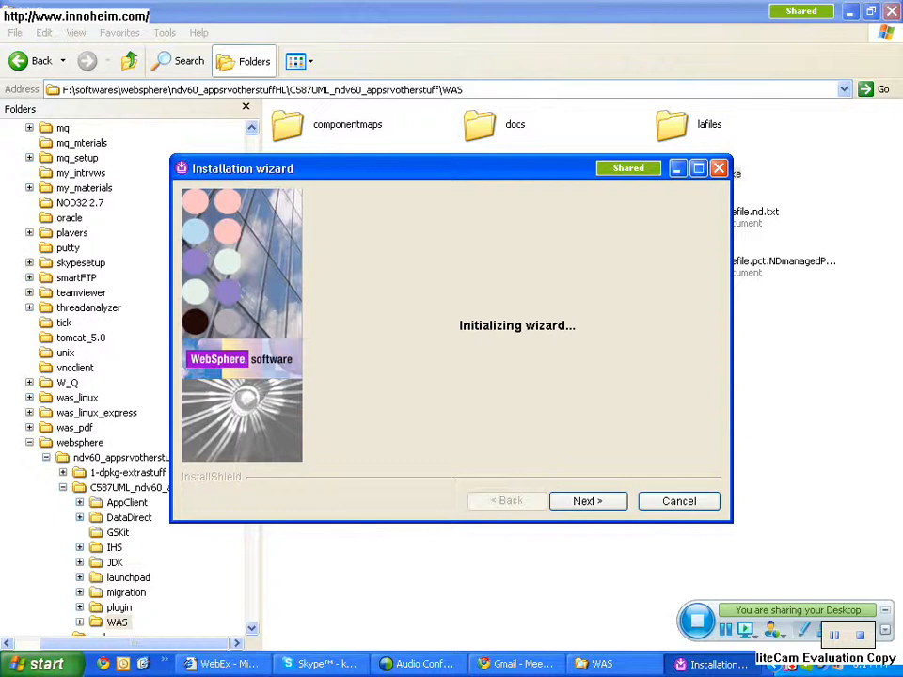
- Accept the license agreement in the installation wizard and continue past the prerequisites check and the existing-product page
key(Return)
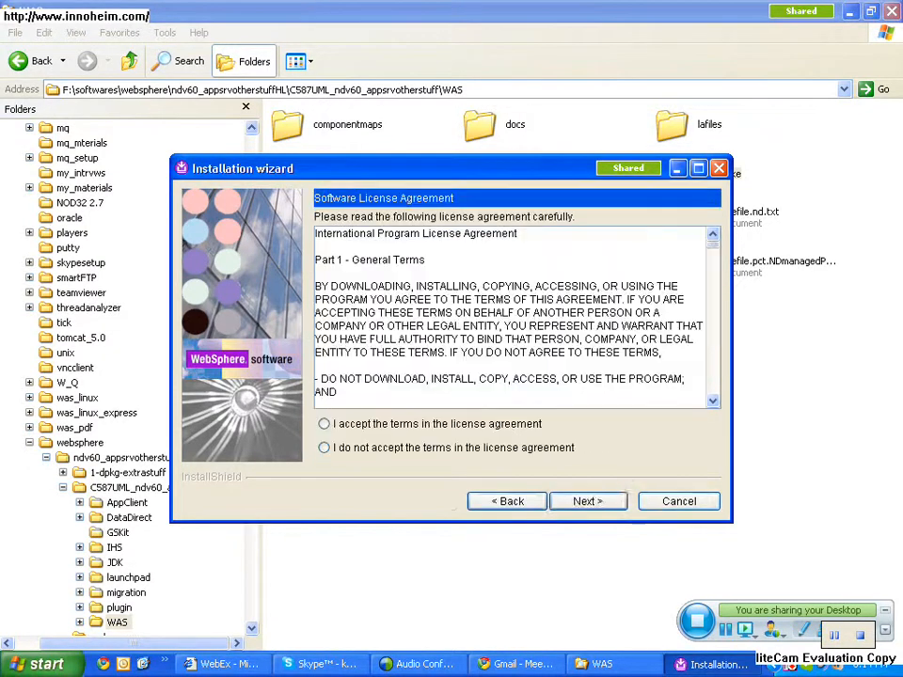
click(324, 425)
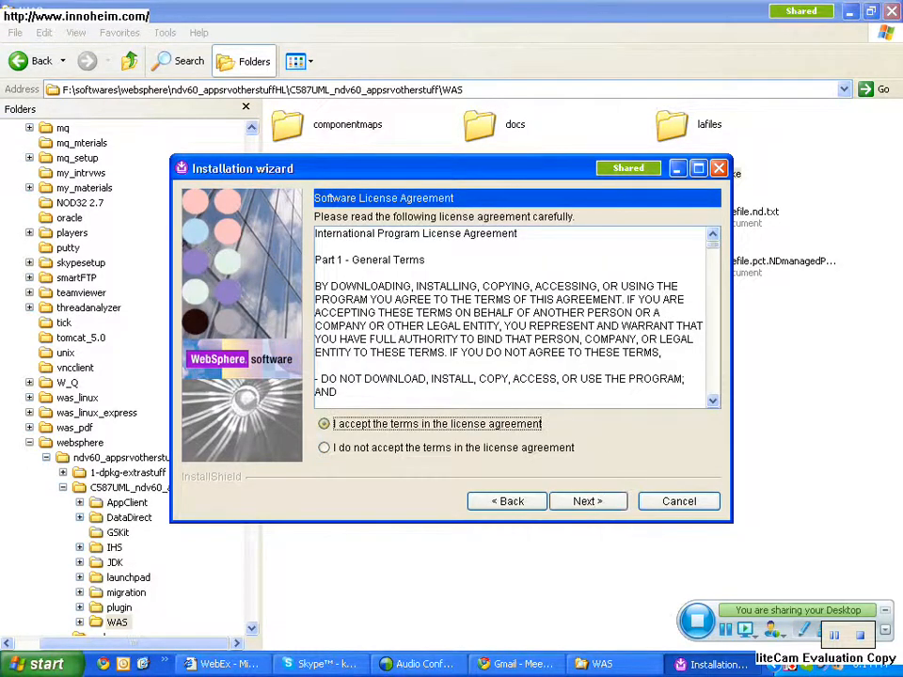
key(Return)
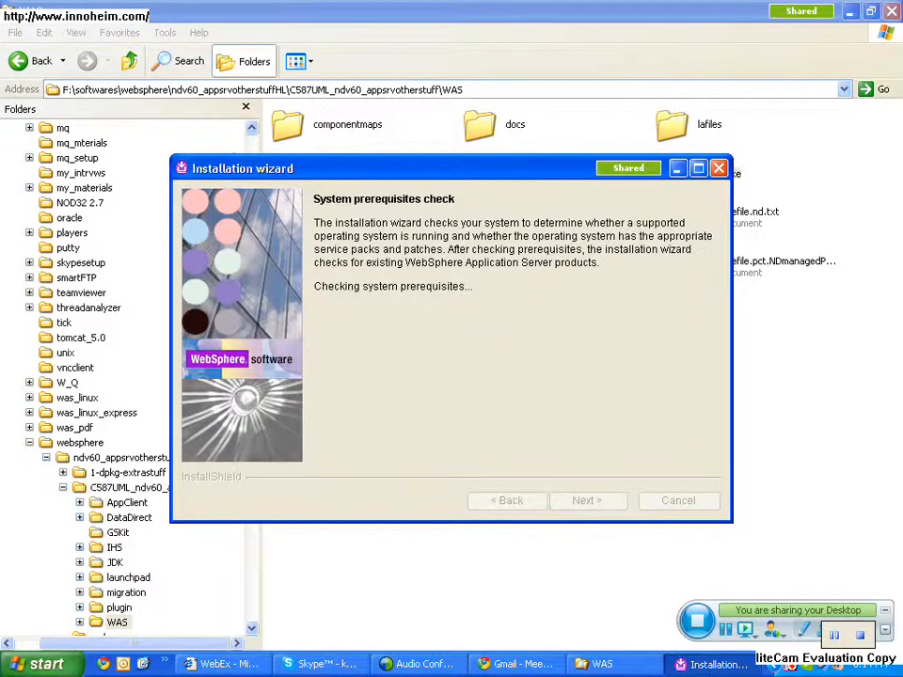
key(Return)
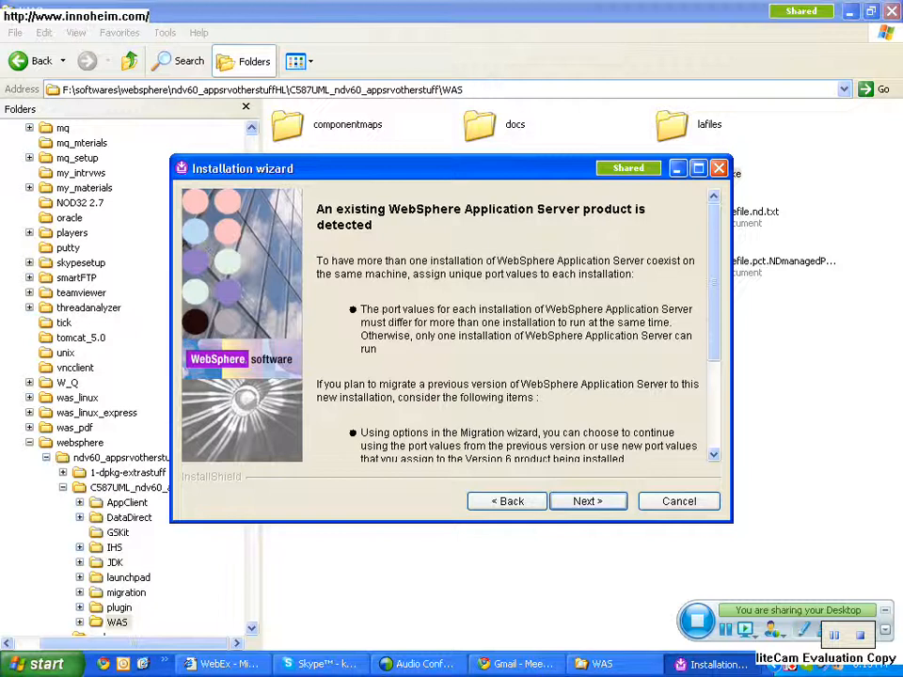
key(Return)
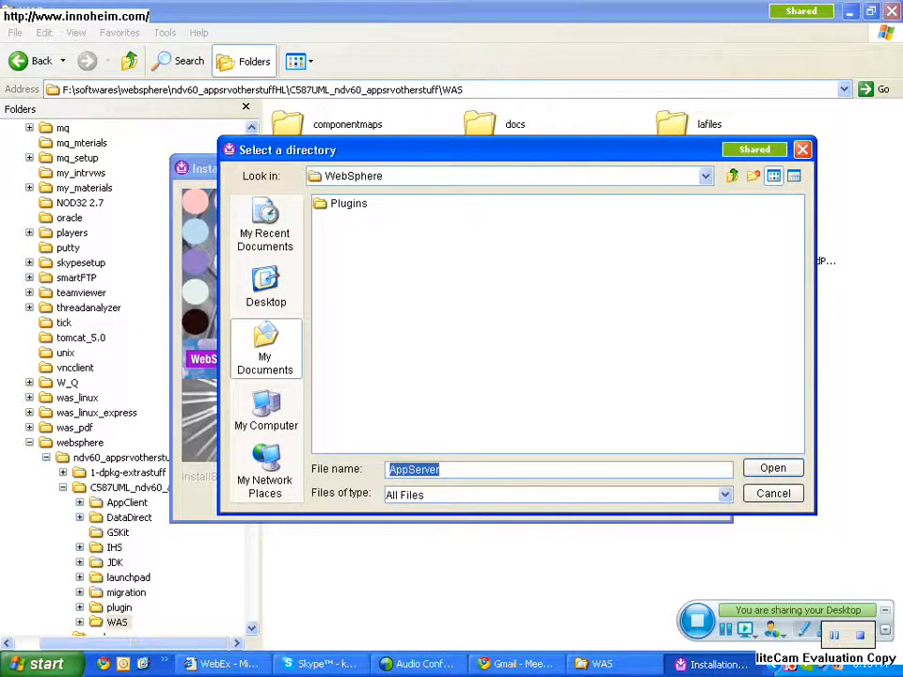
- Browse to drive C: and choose the folder IBM\WebSphere\AppServer as the installation directory
click(443, 469)
click(705, 176)
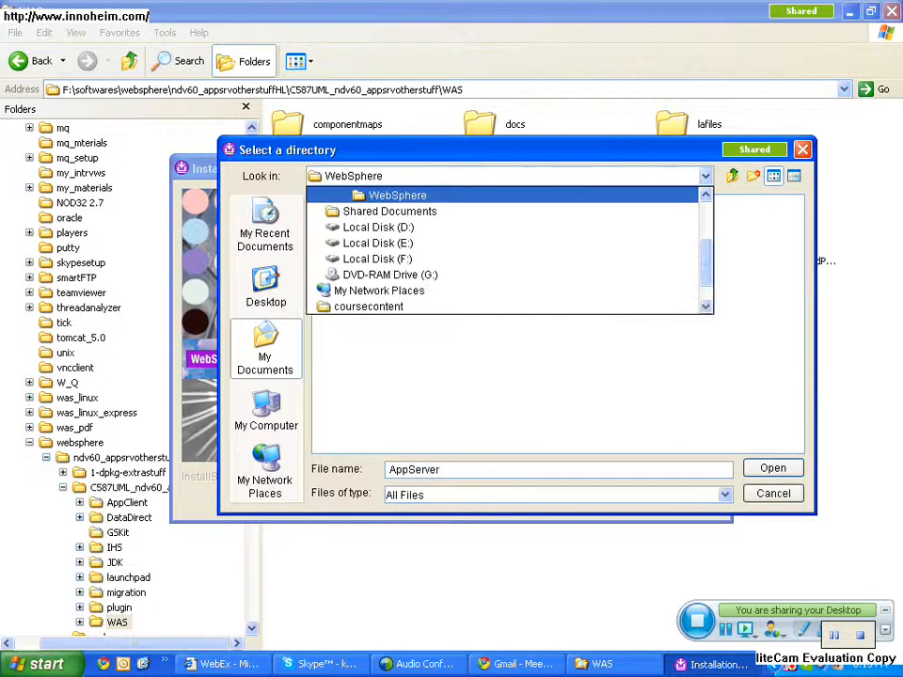
click(705, 194)
click(706, 195)
click(705, 195)
click(705, 195)
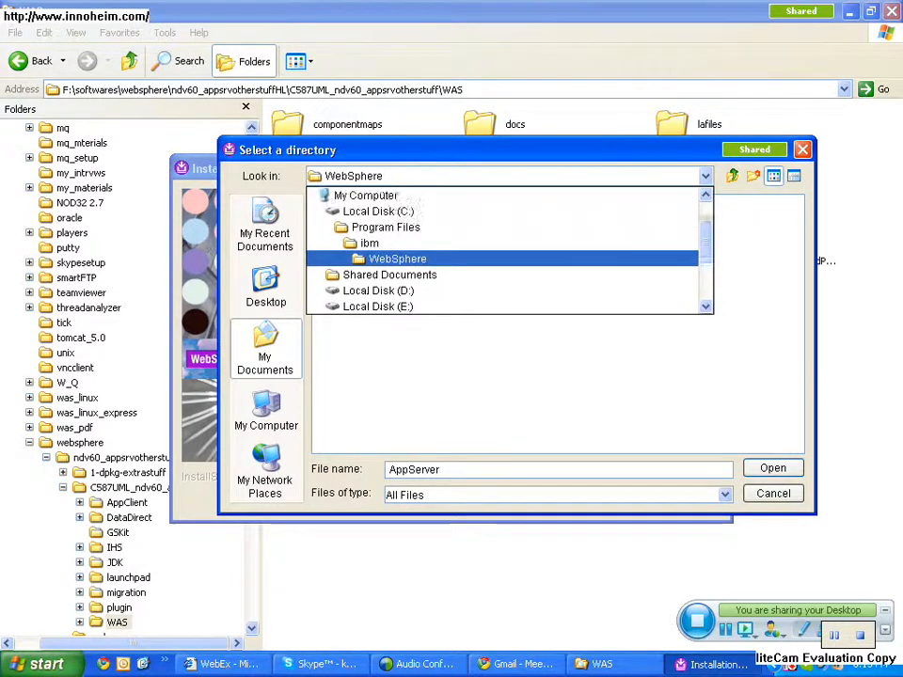
click(705, 194)
click(706, 195)
click(371, 243)
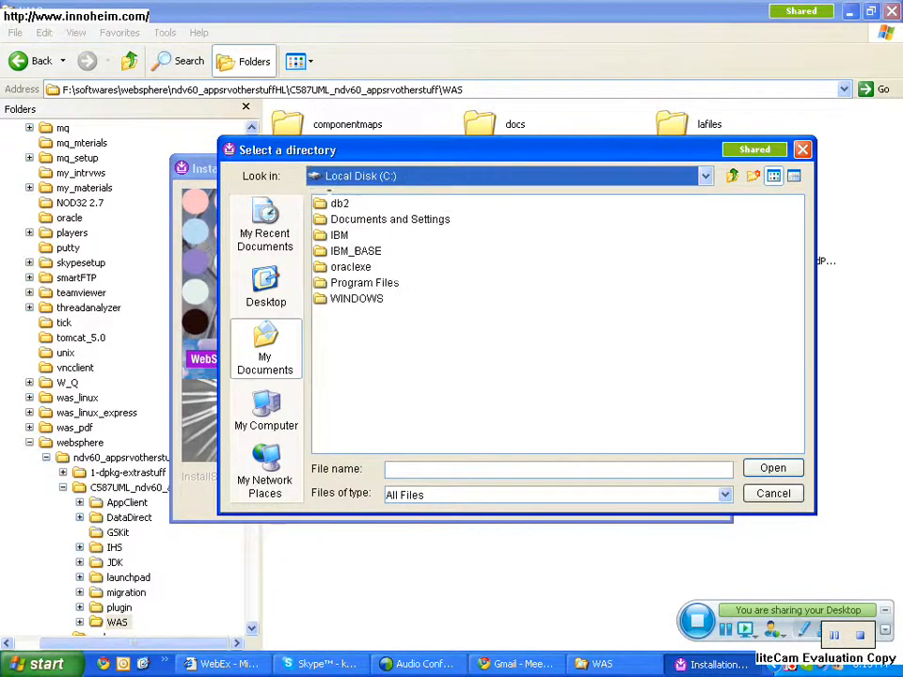
double_click(339, 236)
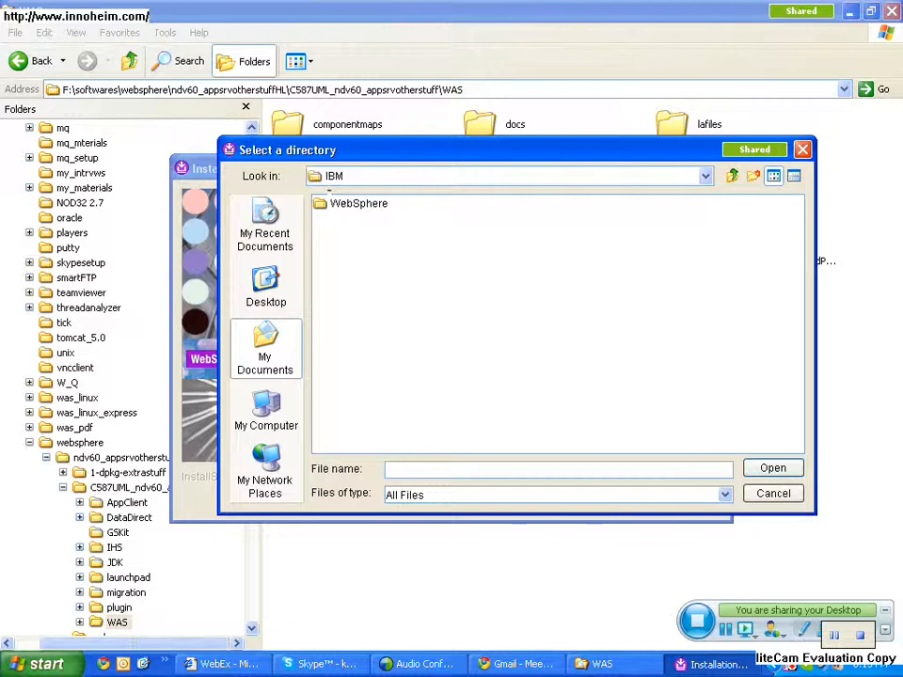
double_click(348, 204)
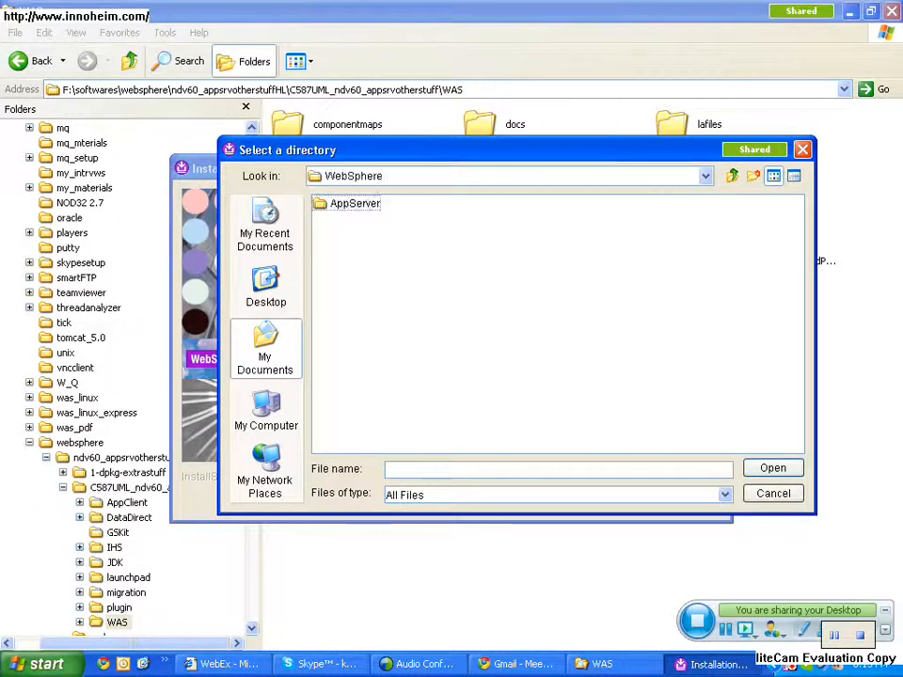
click(348, 203)
double_click(348, 203)
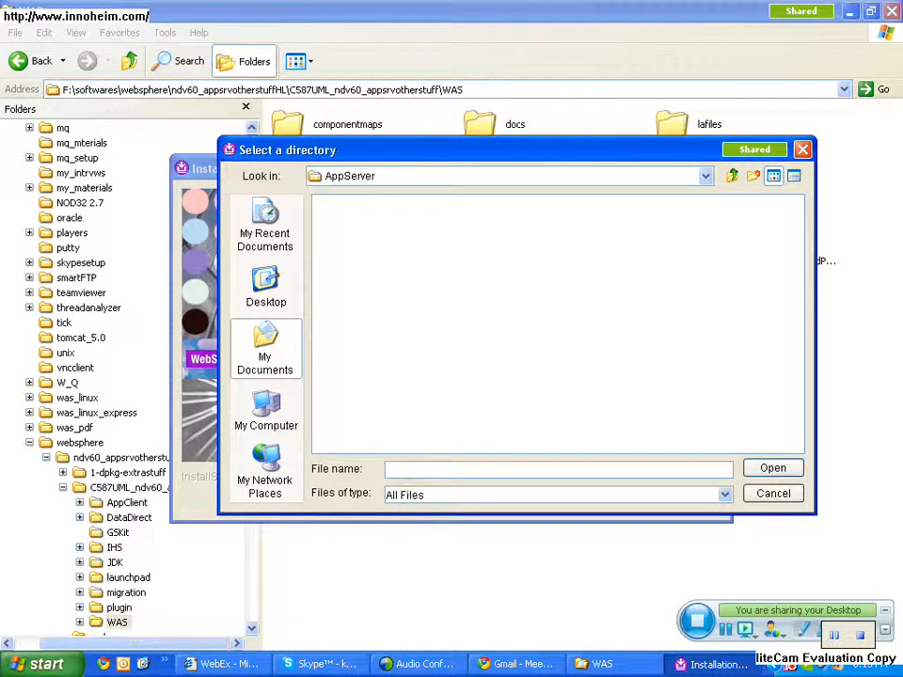
click(732, 176)
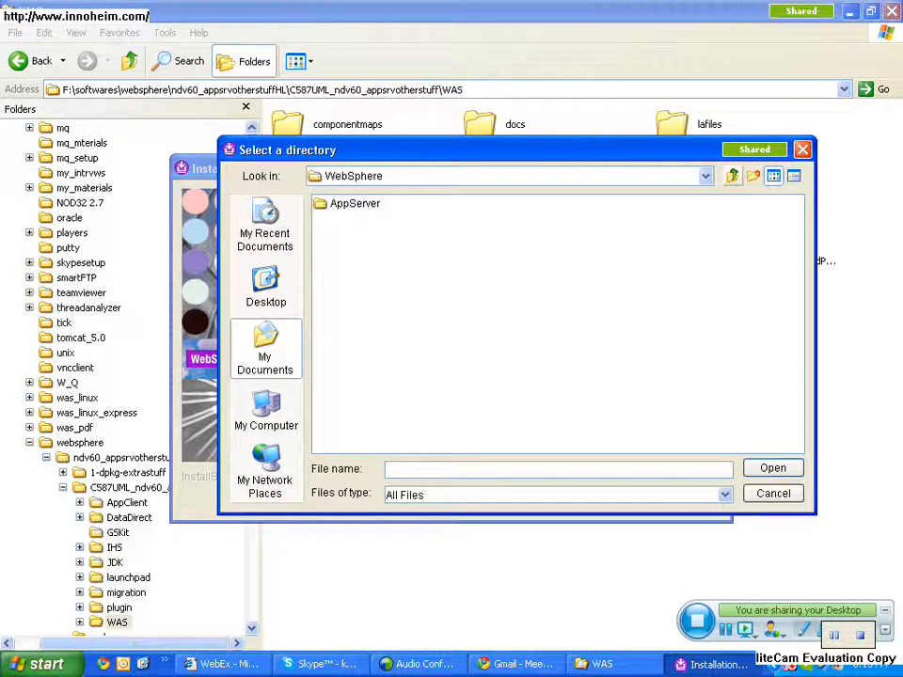
click(355, 203)
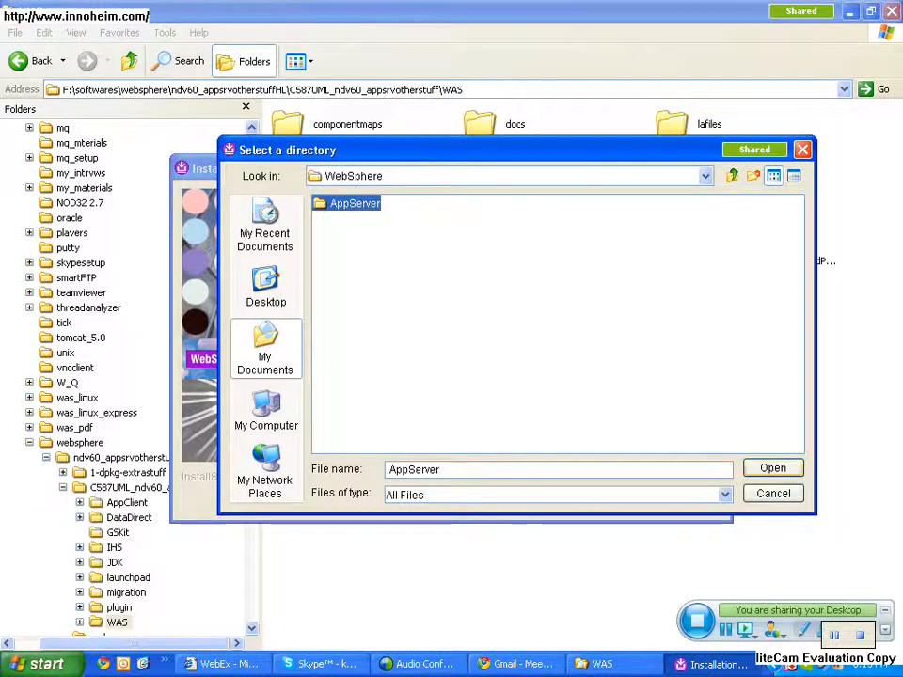
click(773, 469)
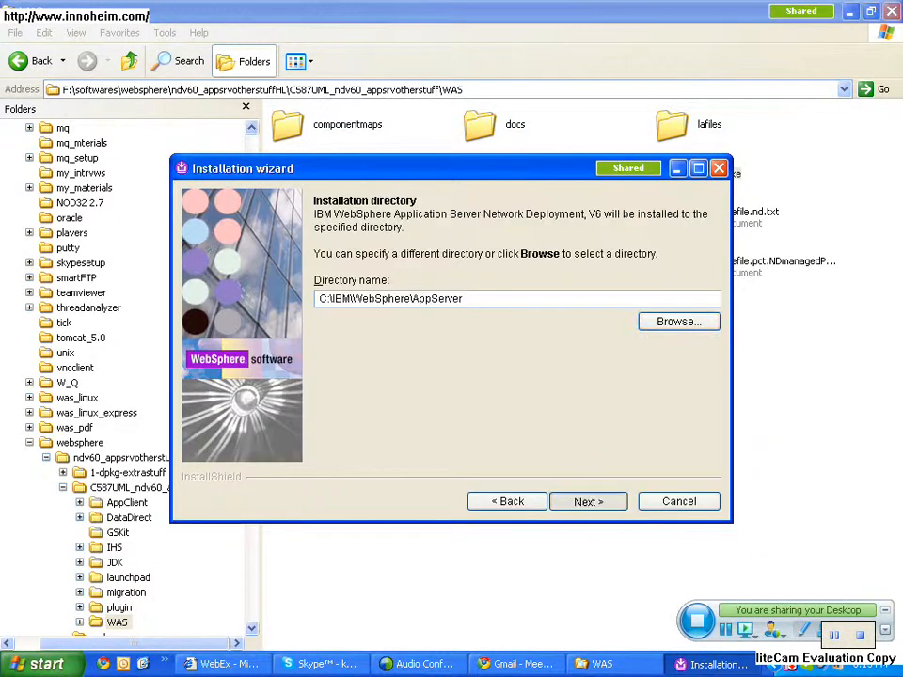
- Keep core product files, Application Server Samples and Javadocs as features, start the installation, and ignore the file-processing error
key(Return)
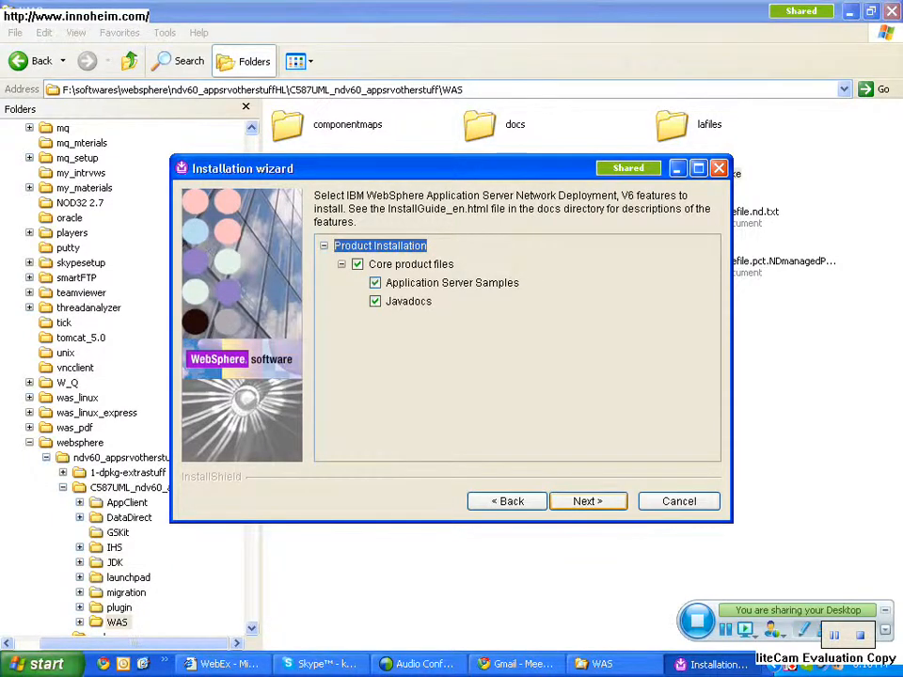
key(Return)
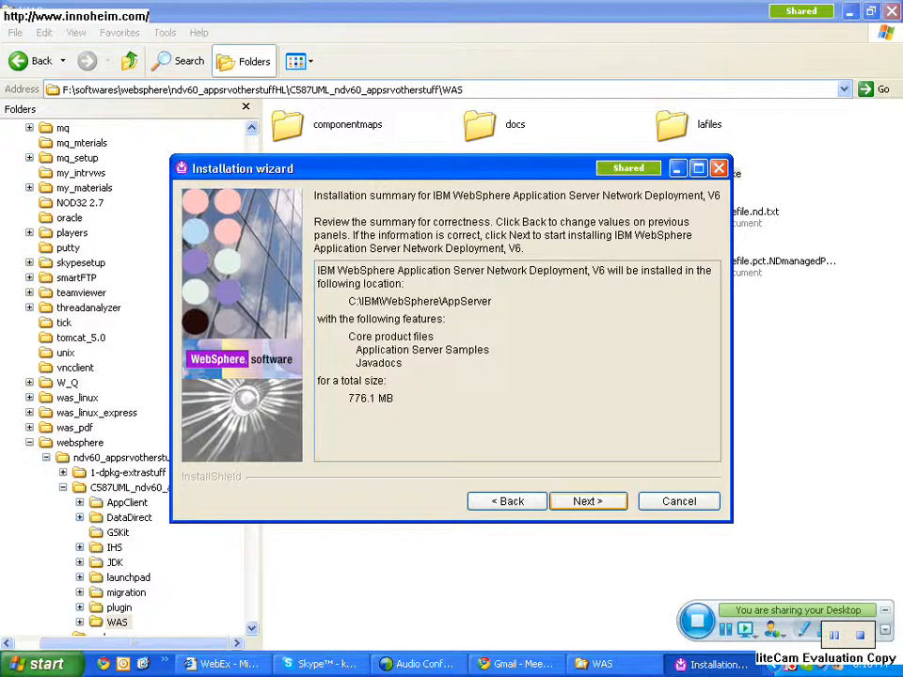
click(587, 501)
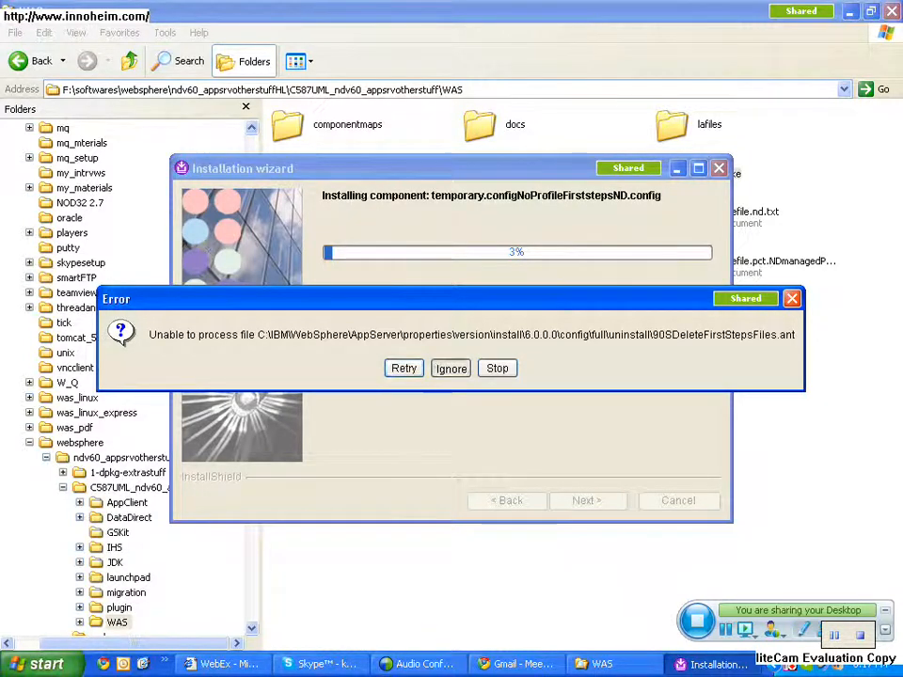
click(449, 368)
click(450, 368)
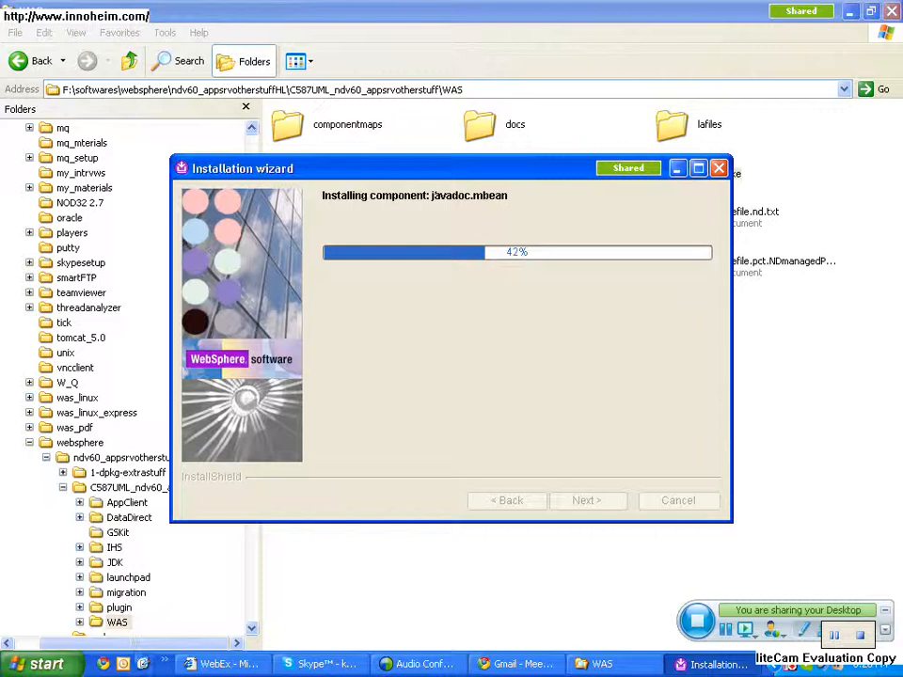
click(124, 665)
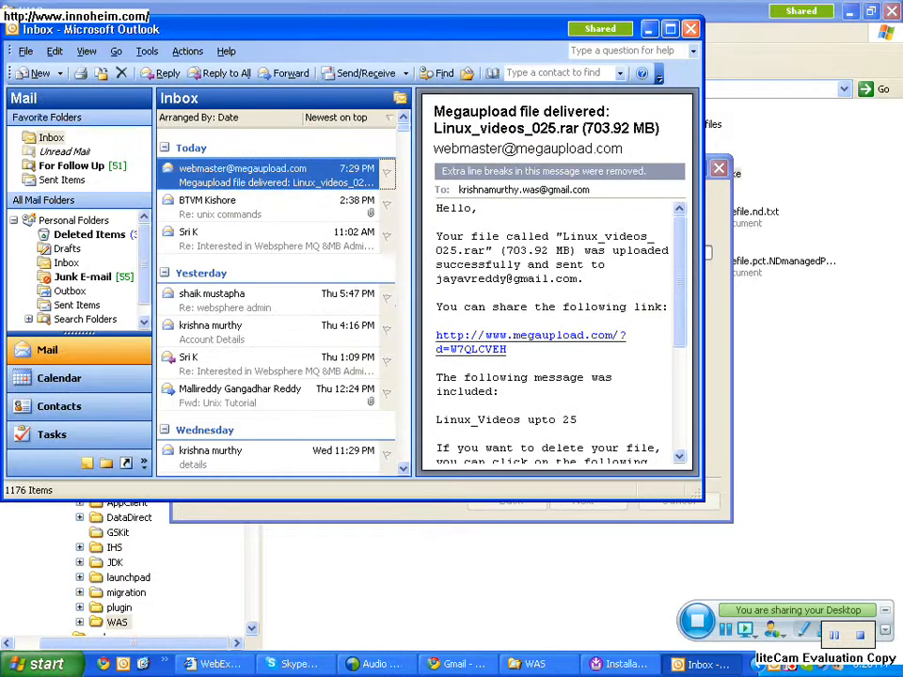
click(690, 29)
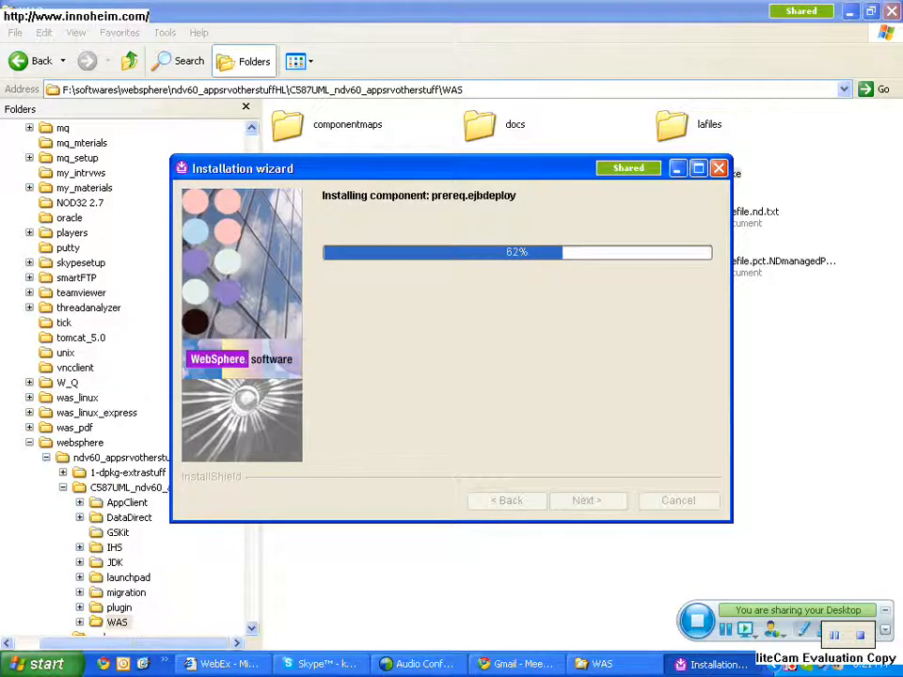
- Switch to Skype, view the ongoing conference call, and minimize the Skype window
click(320, 664)
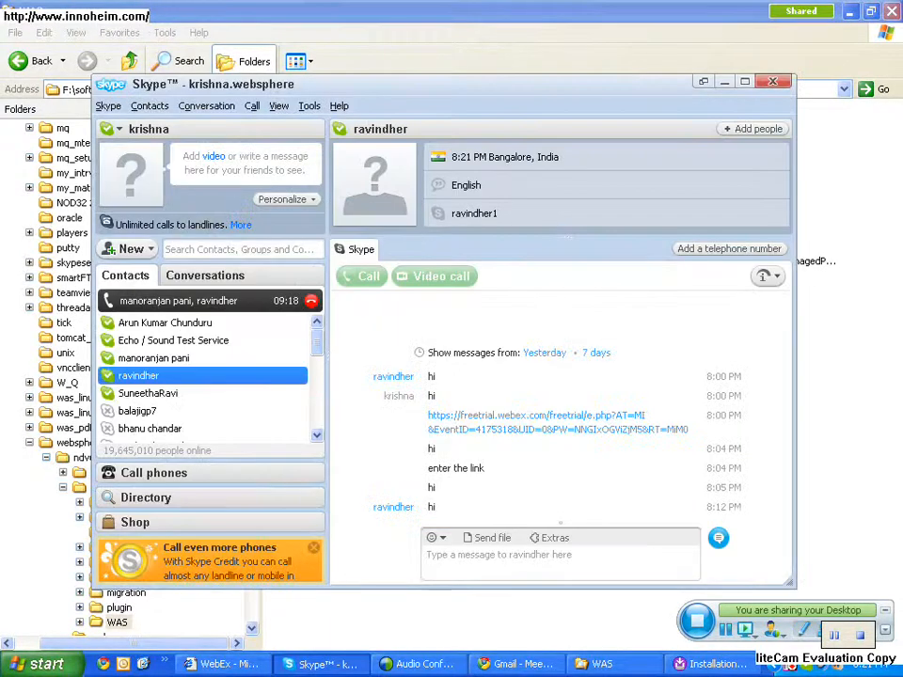
click(178, 301)
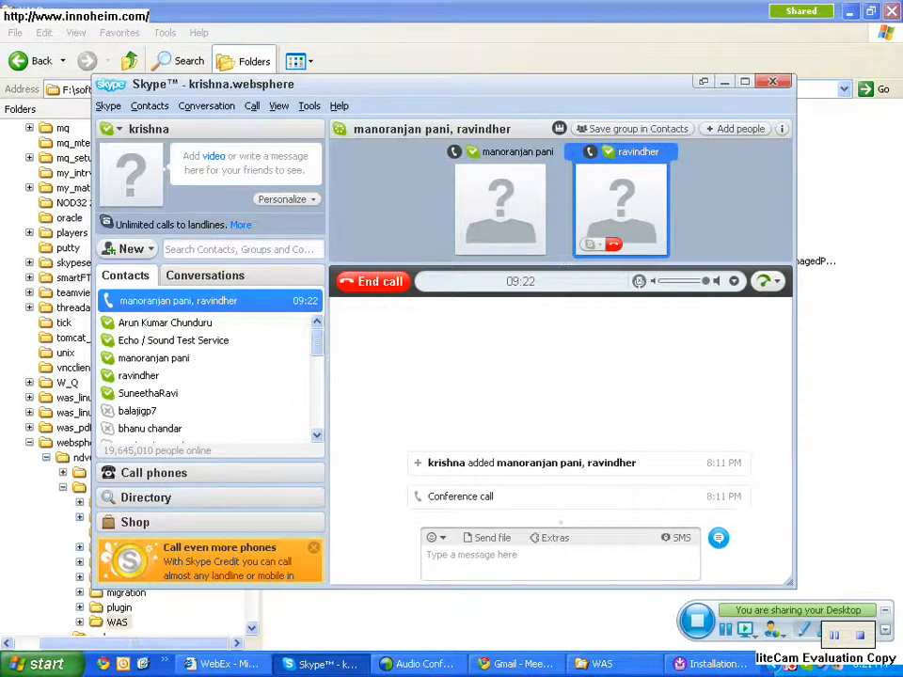
click(725, 83)
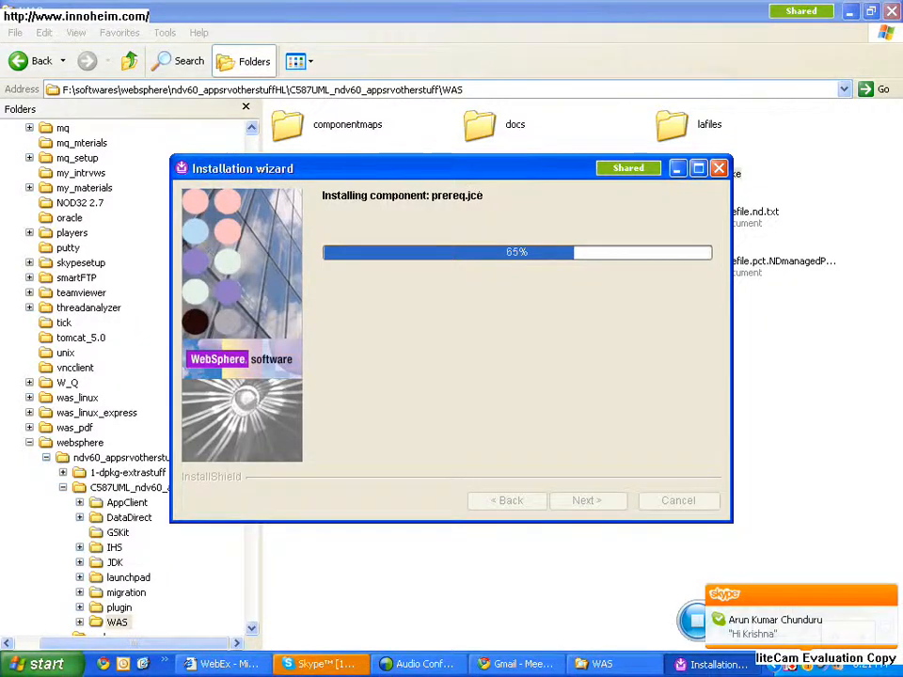
- Return to Skype and answer the contact's new chat message with a greeting and "i will send u the link"
key(alt+Tab)
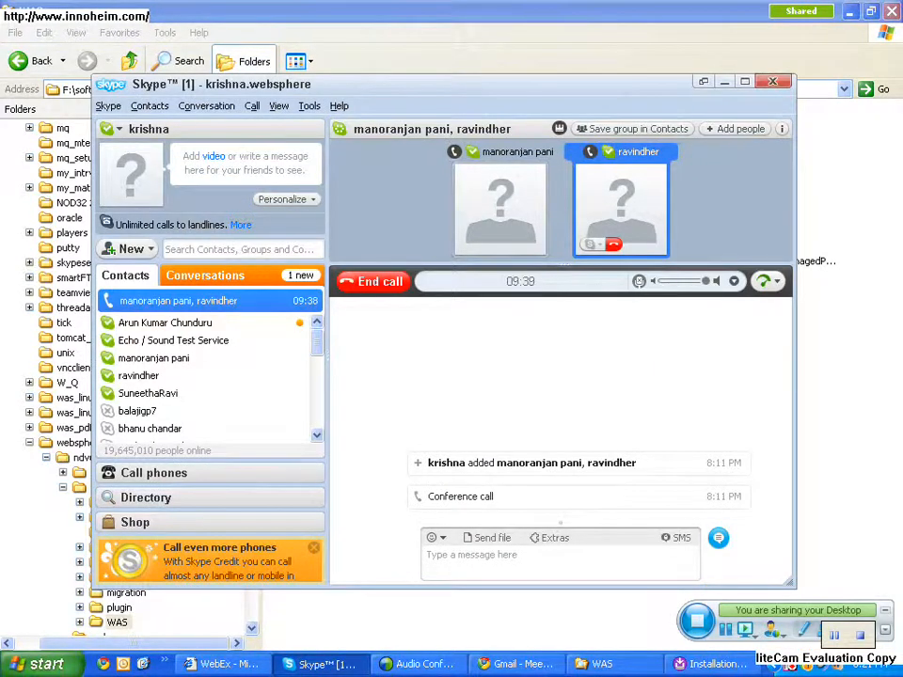
click(166, 322)
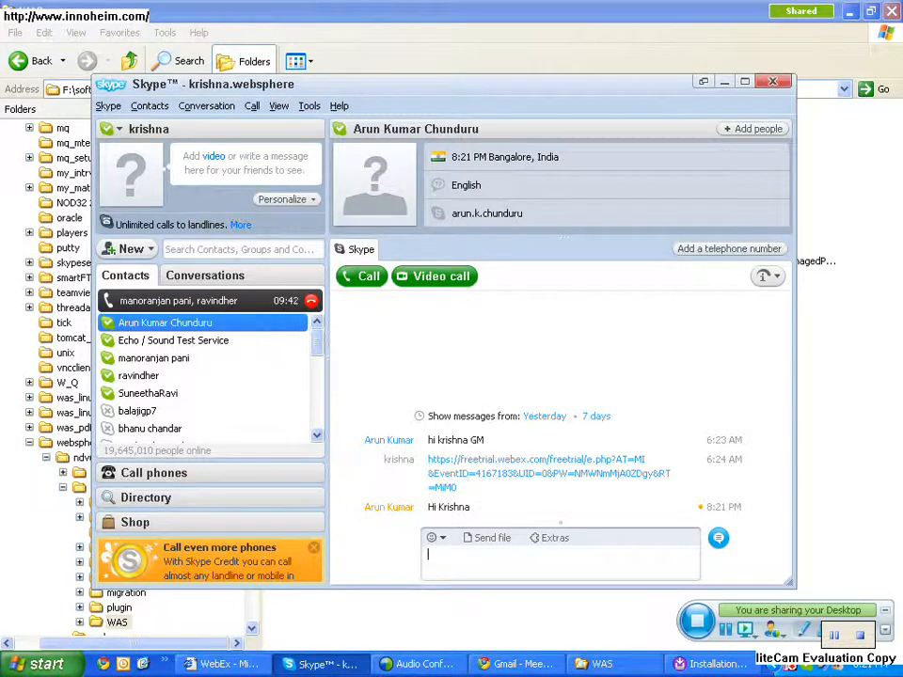
text(hi arun)
key(Return)
text(i will)
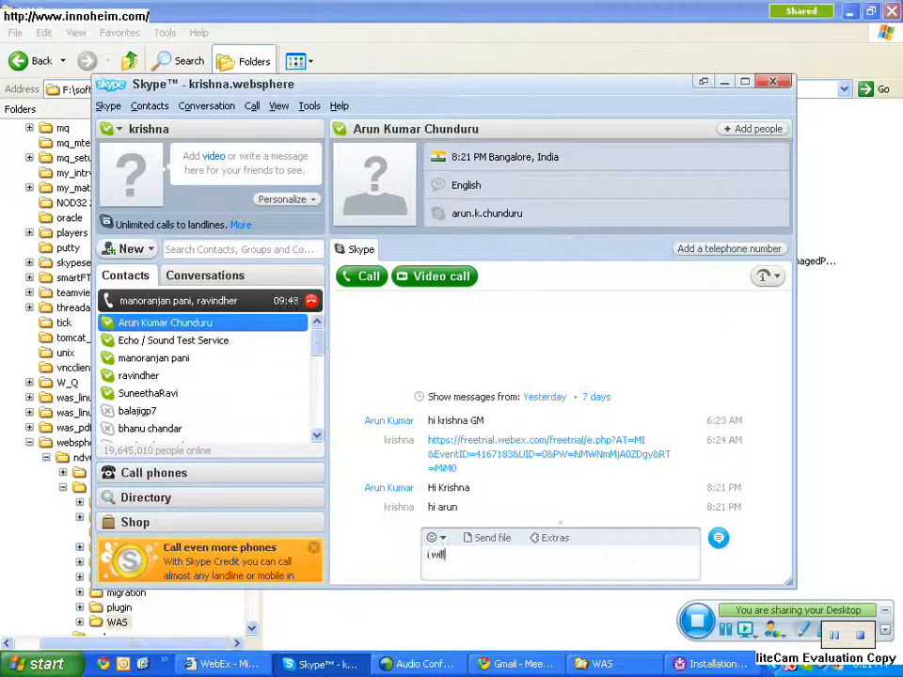
text( send u the link)
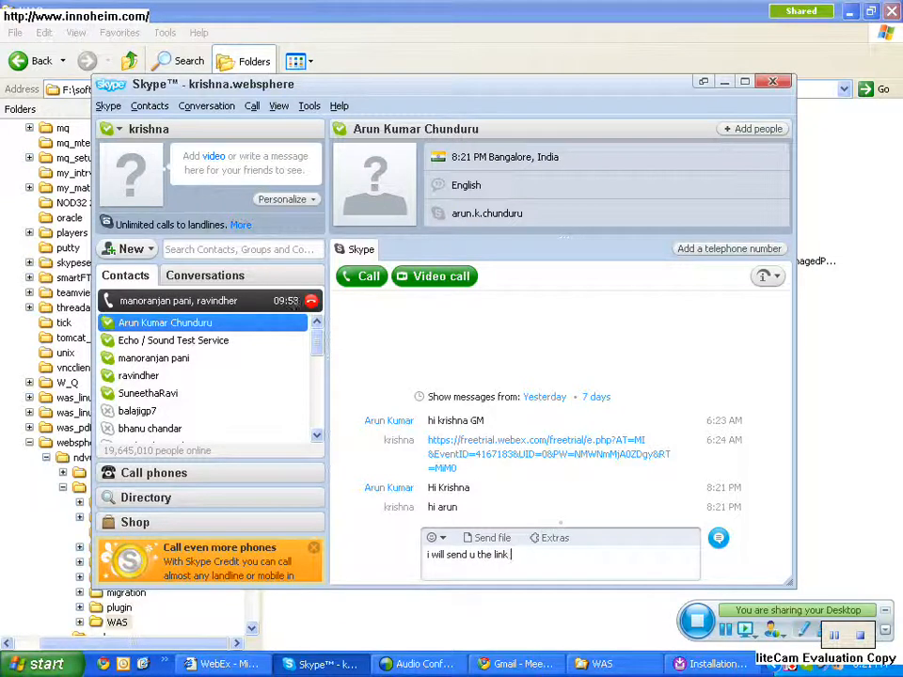
key(Return)
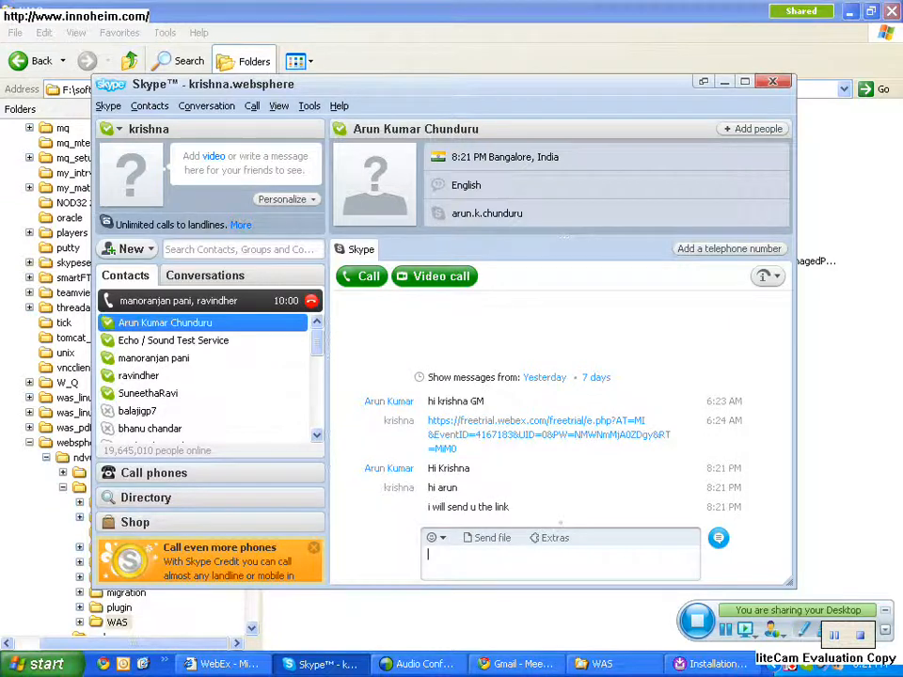
- Send the contact "i am in the class" and "i will call u back", then return to the conference call and minimize Skype
text(i am in the class)
key(Return)
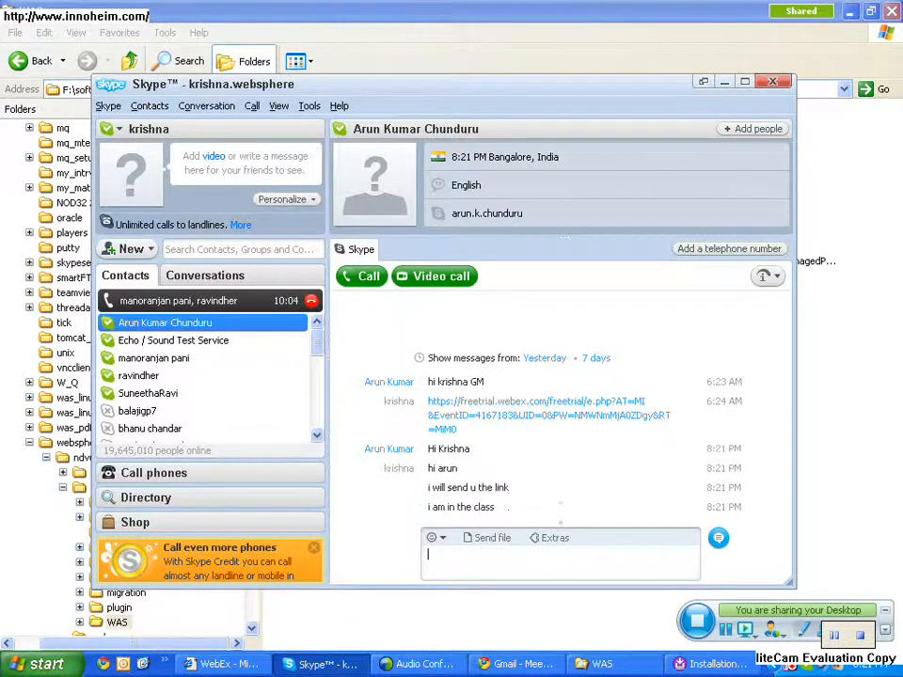
text(i will call U back)
key(Return)
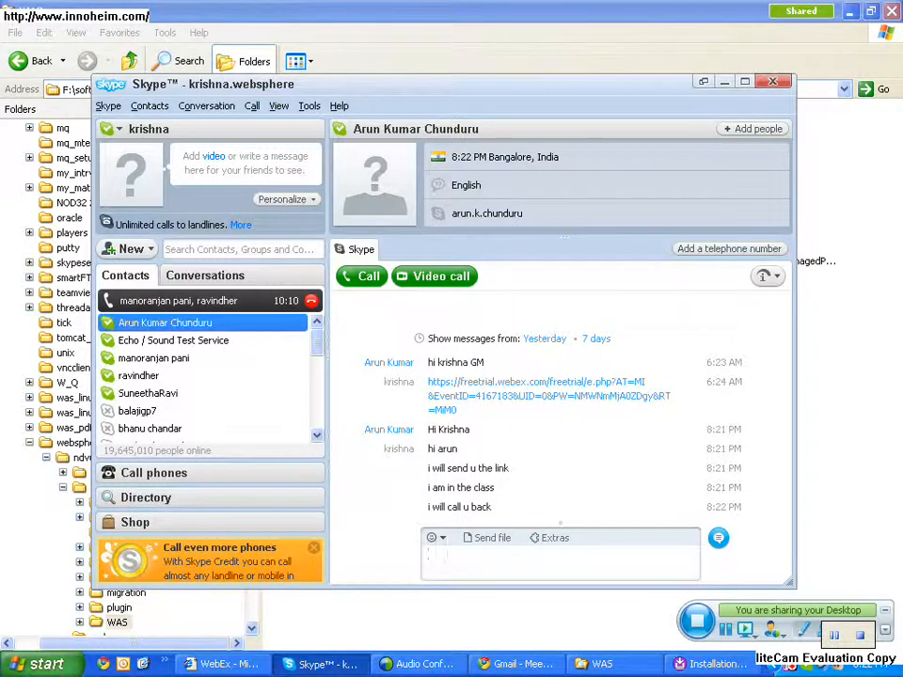
click(179, 301)
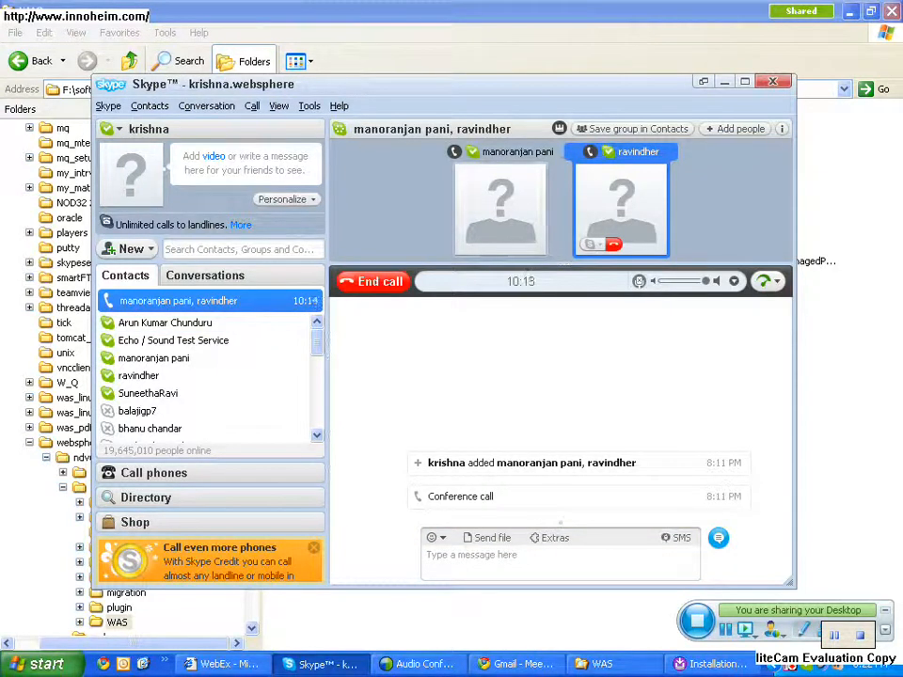
click(724, 82)
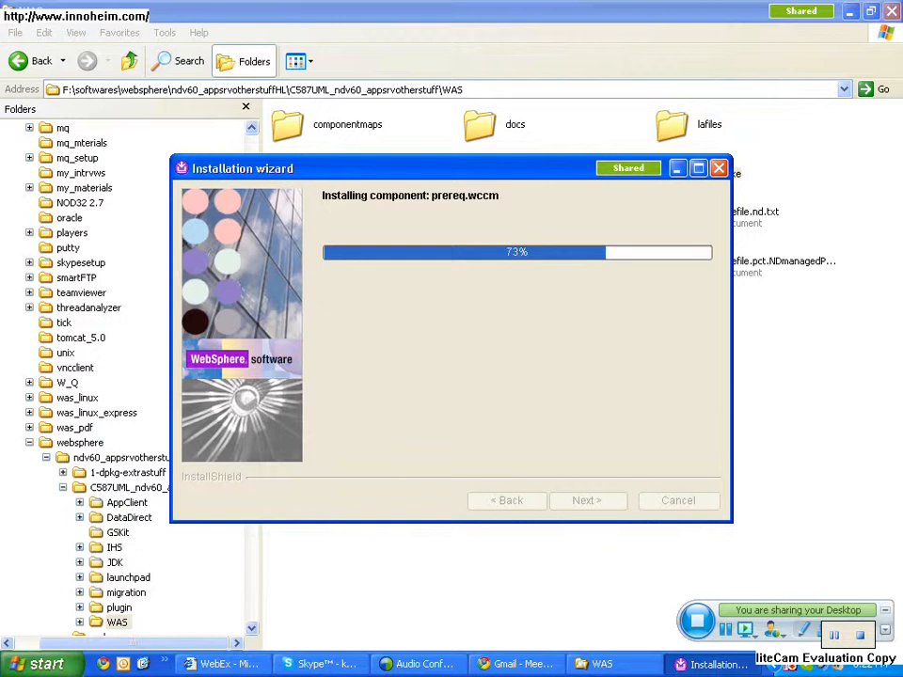
- Minimize the installation wizard and examine the installed folders under C:\IBM\WebSphere\AppServer in the file explorer
click(678, 168)
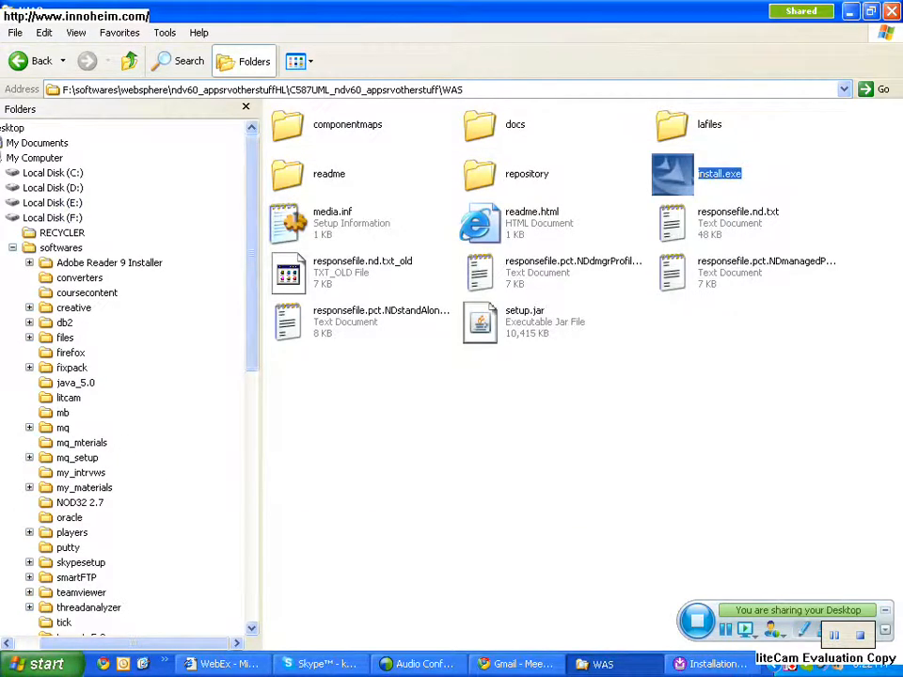
click(12, 247)
click(84, 188)
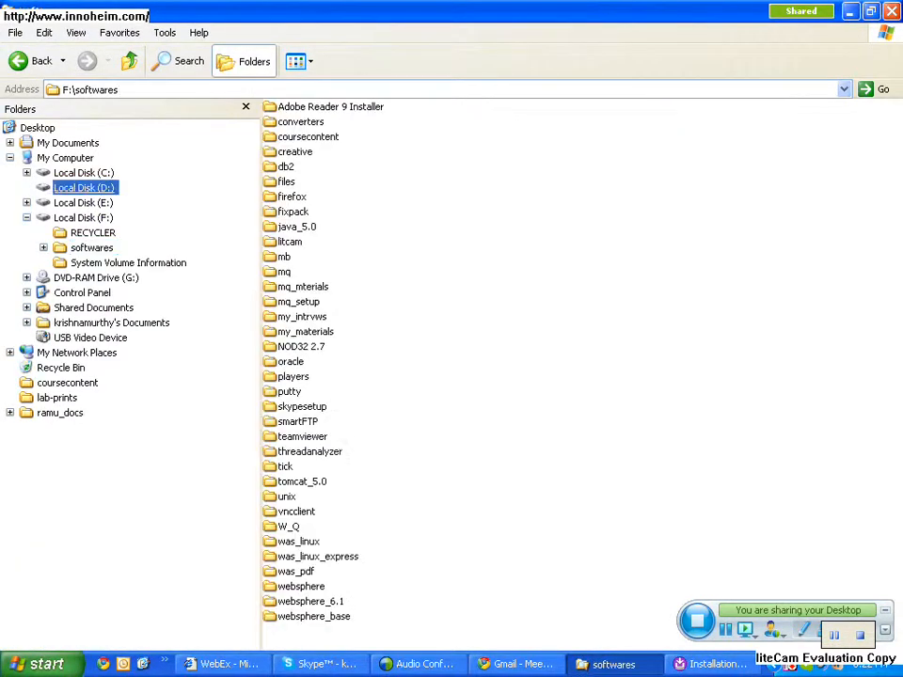
click(84, 173)
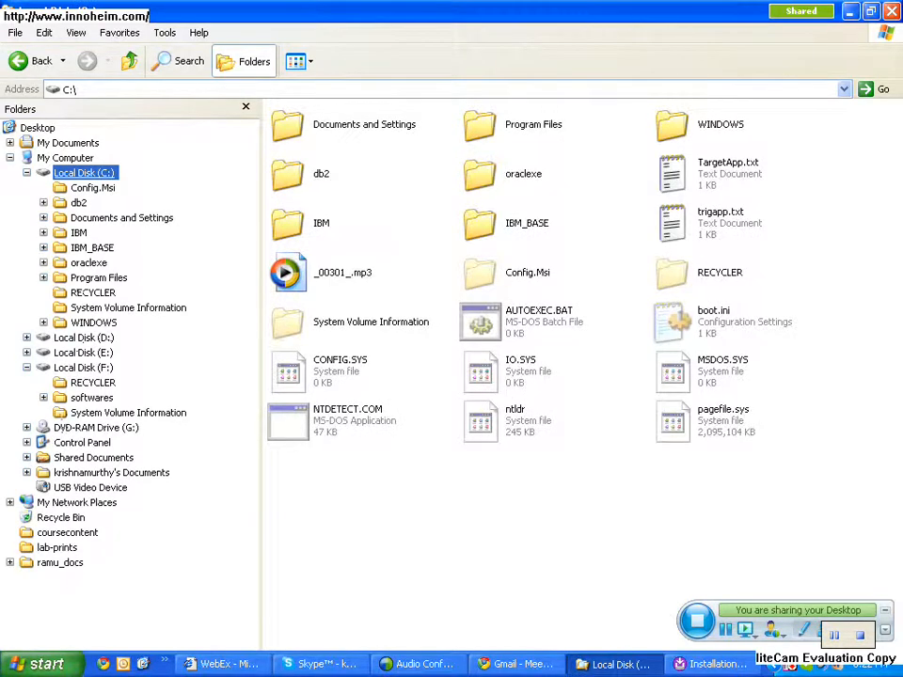
click(79, 232)
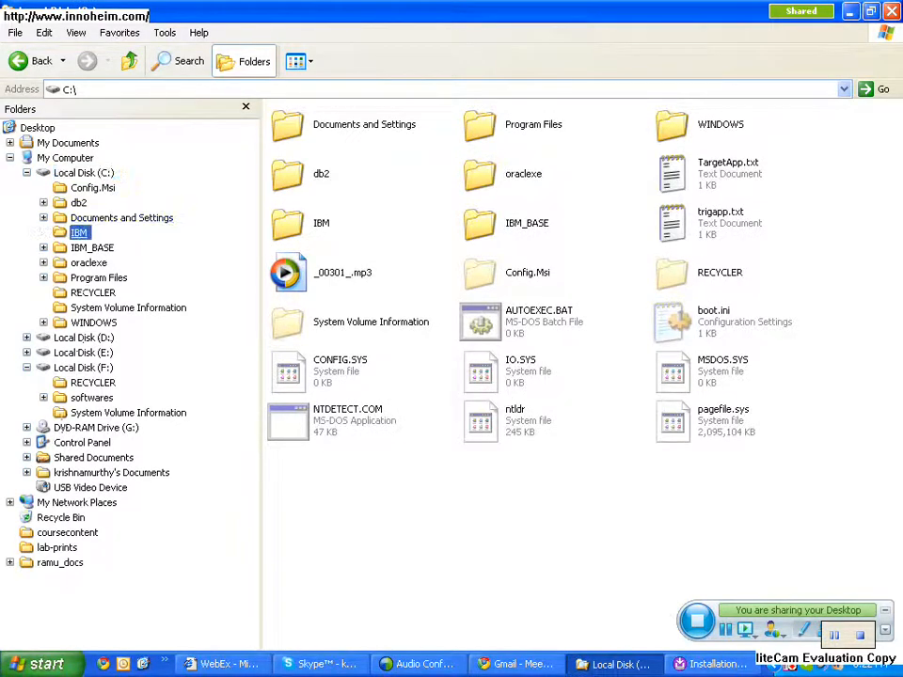
key(Down)
key(Down)
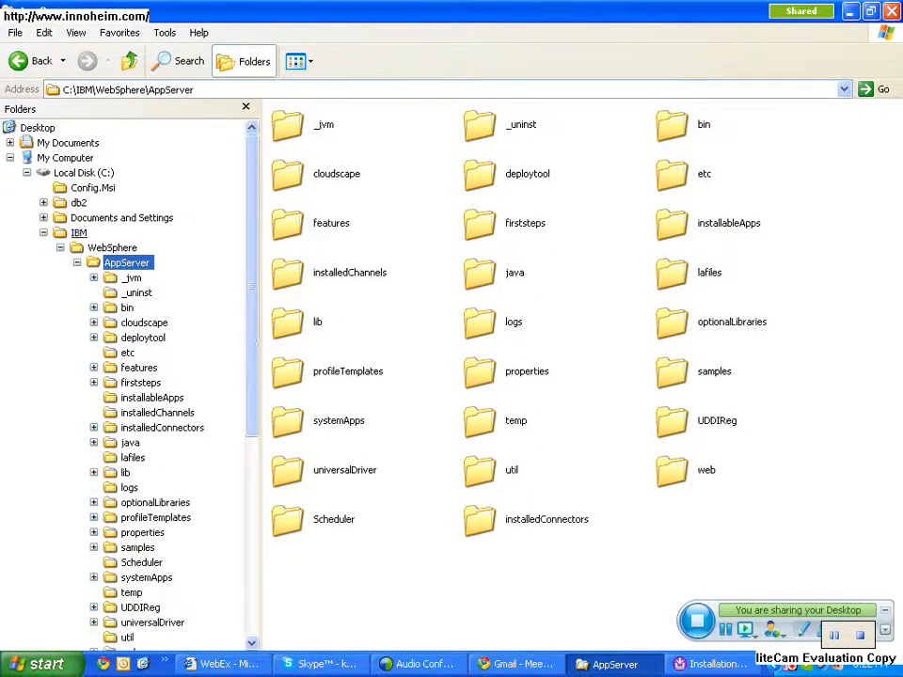
- Check the installation wizard's progress, then return to the AppServer folder and select the folders from etc through classes
click(715, 664)
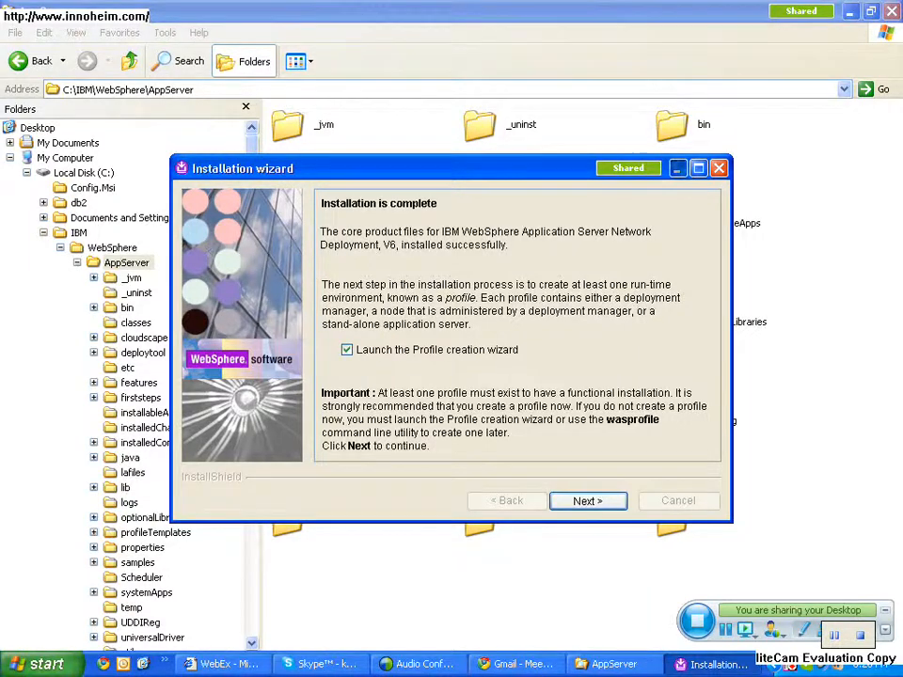
key(alt+Tab)
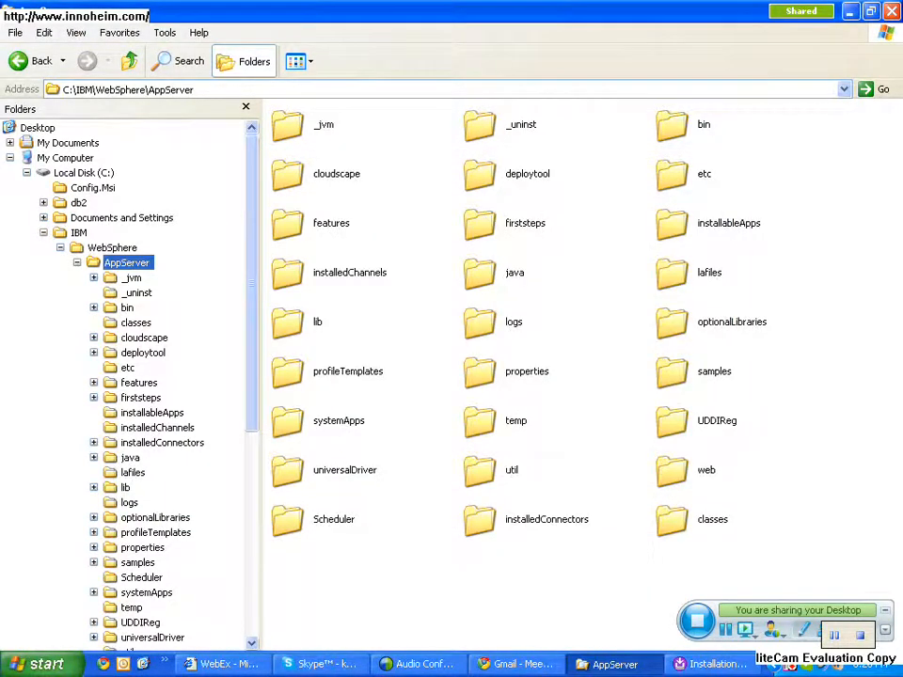
drag(814, 141, 773, 523)
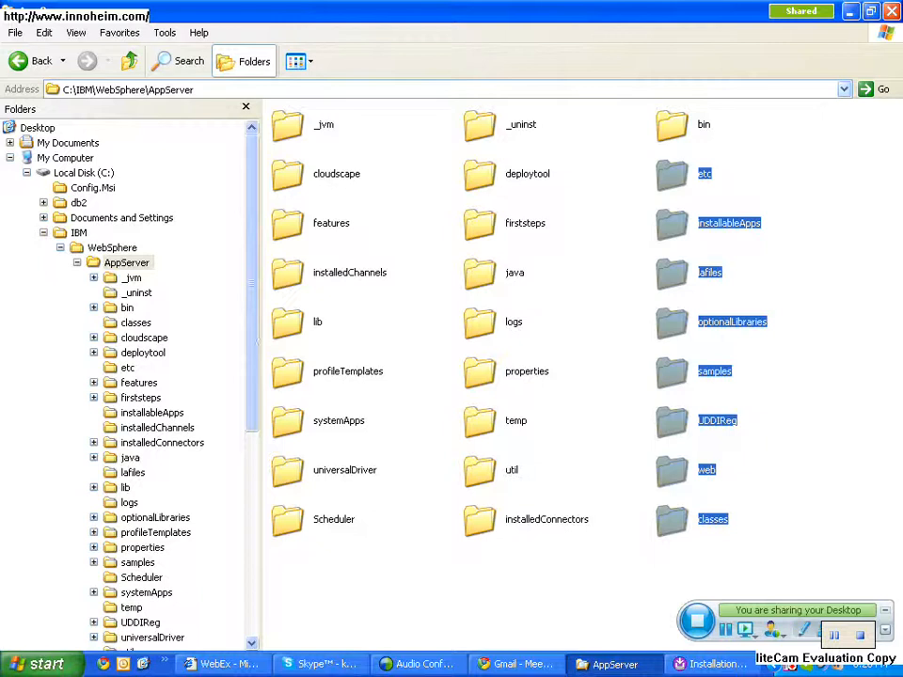
- Go up from the AppServer folder to the root of C:, and return to C:\IBM\WebSphere\AppServer
click(132, 89)
click(130, 61)
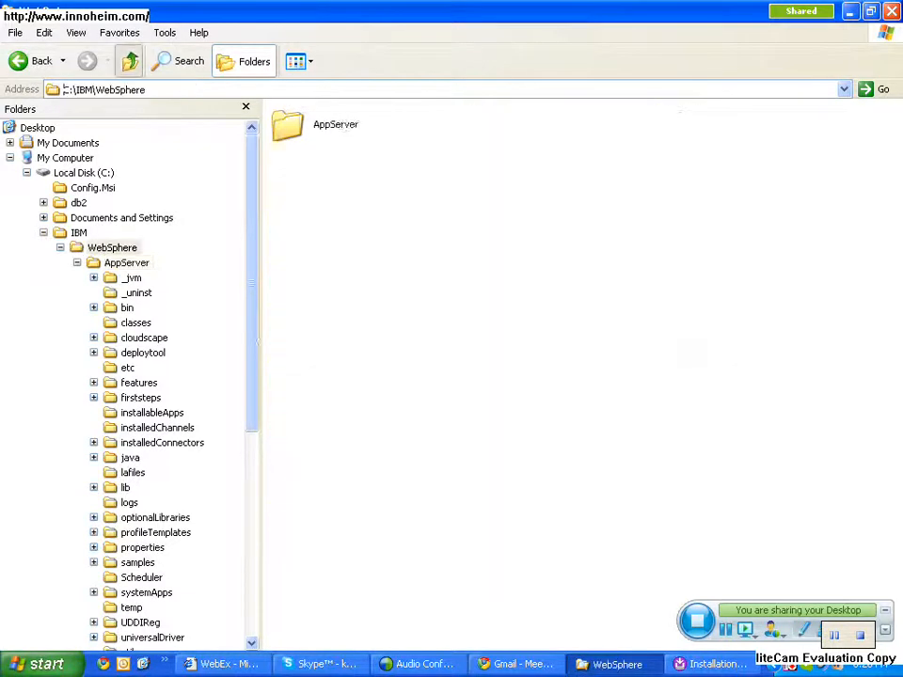
click(130, 61)
click(130, 61)
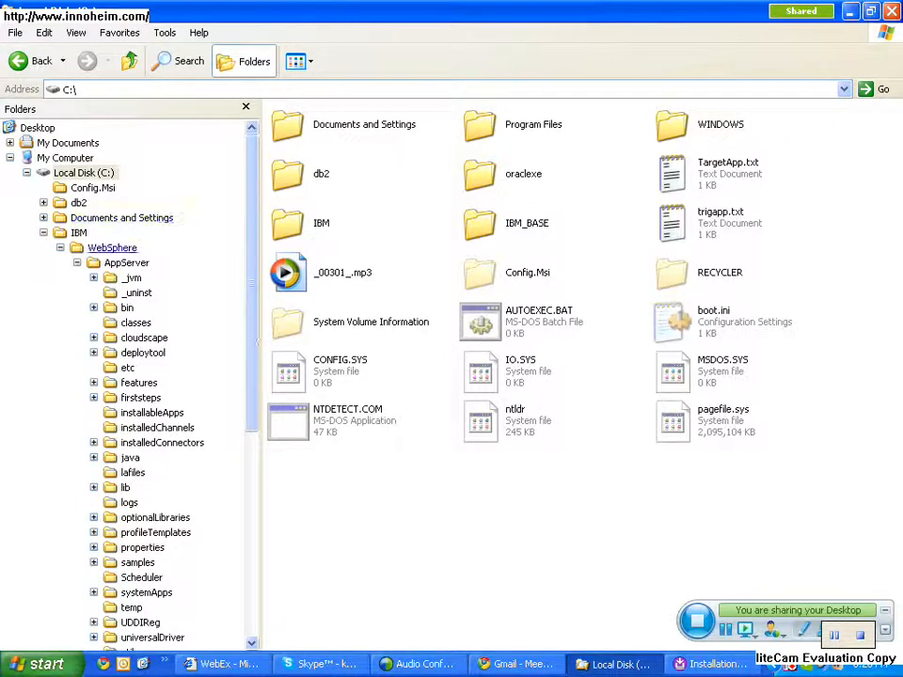
click(126, 263)
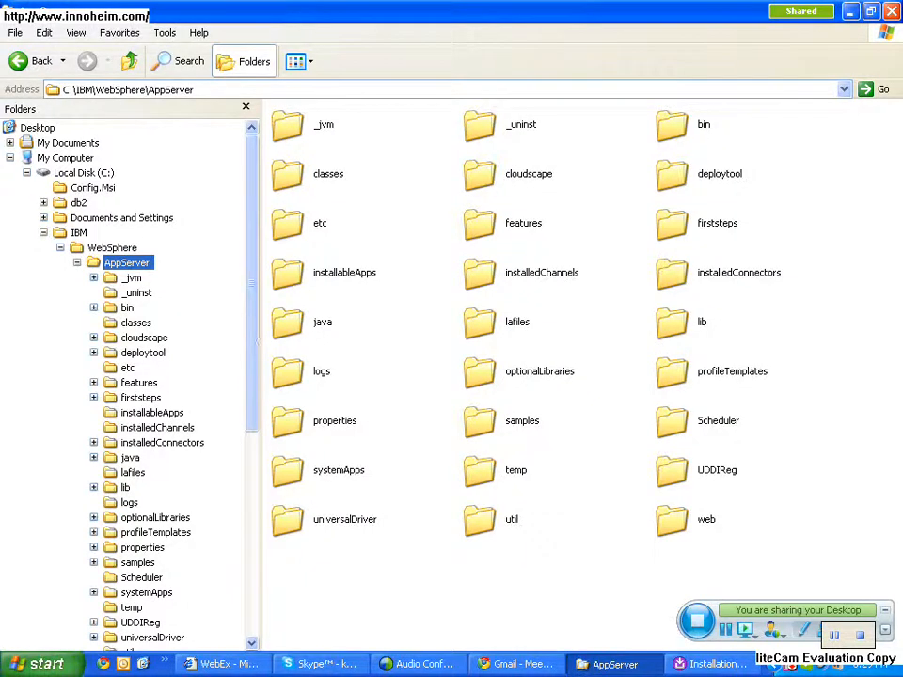
- Complete the core product installation with the Profile creation wizard launched, and continue past its welcome page to the profile types
click(712, 664)
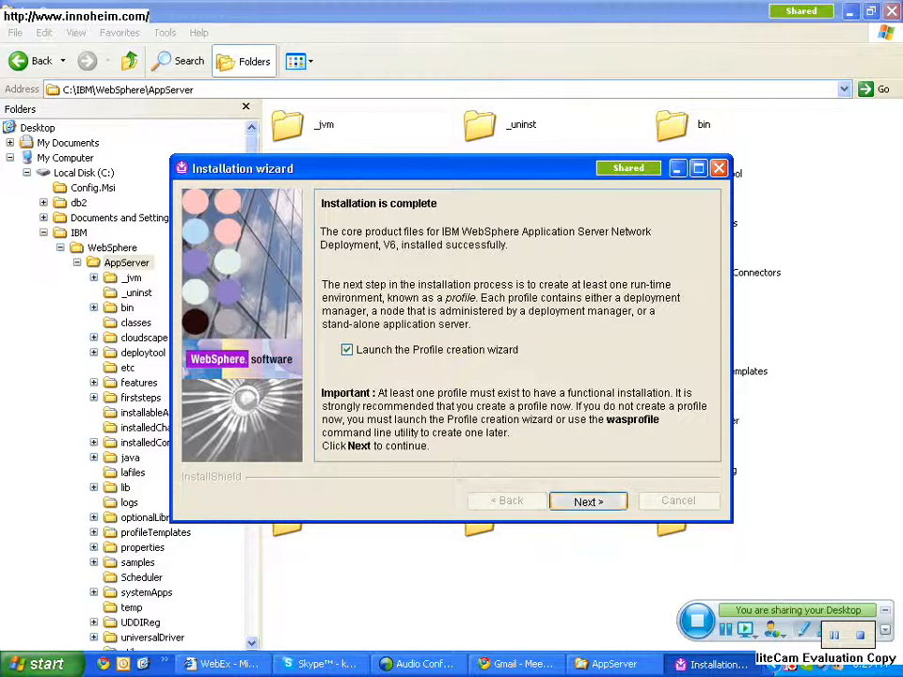
key(Return)
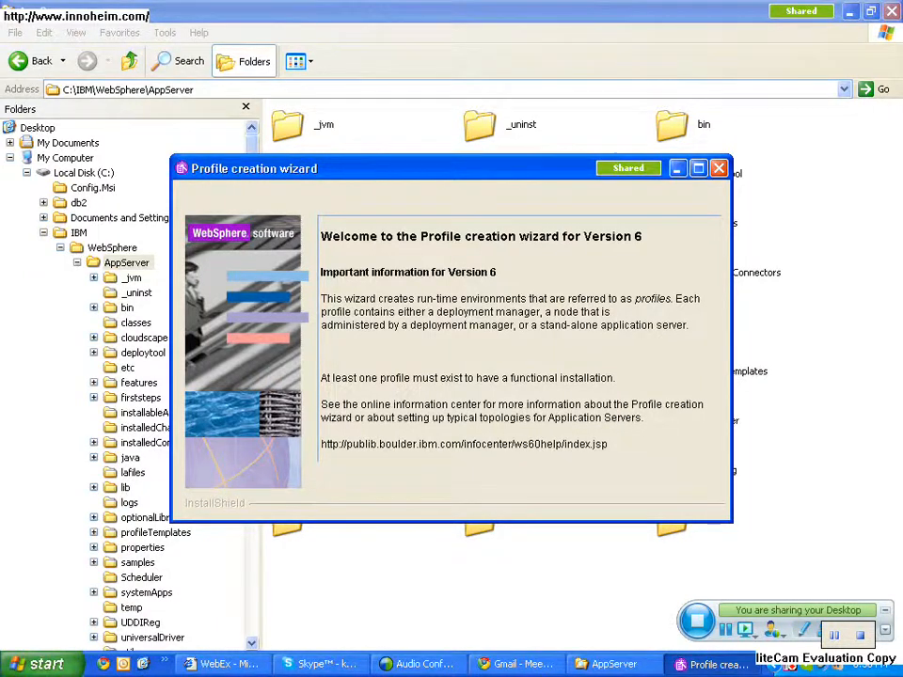
click(699, 168)
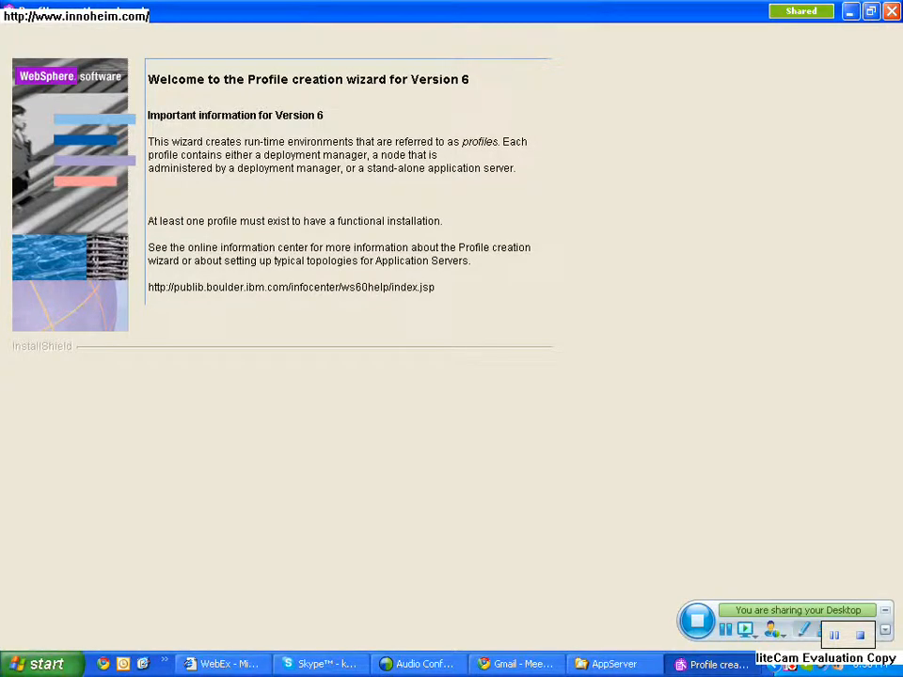
click(871, 11)
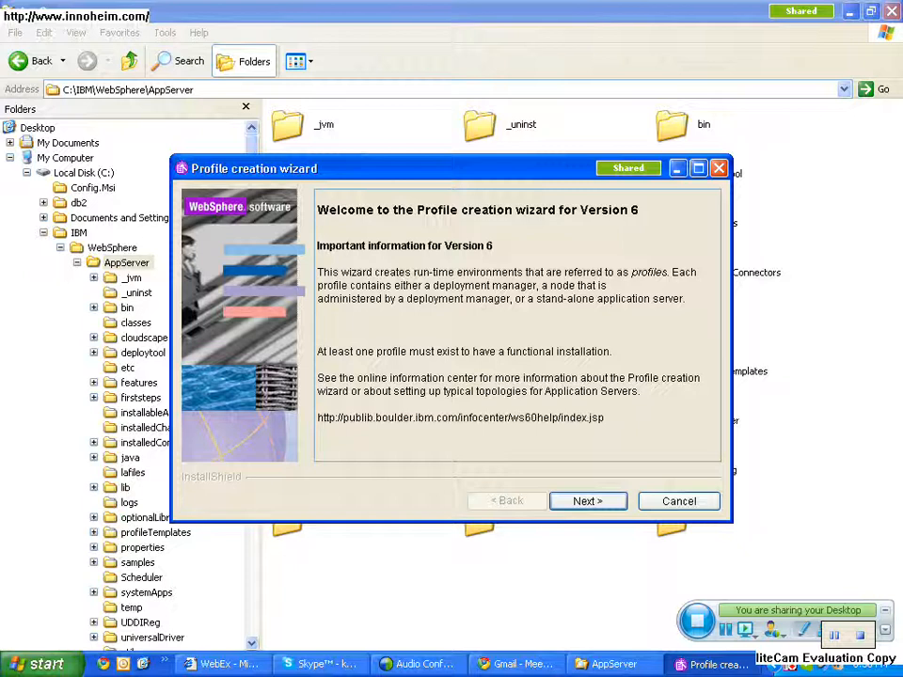
click(588, 502)
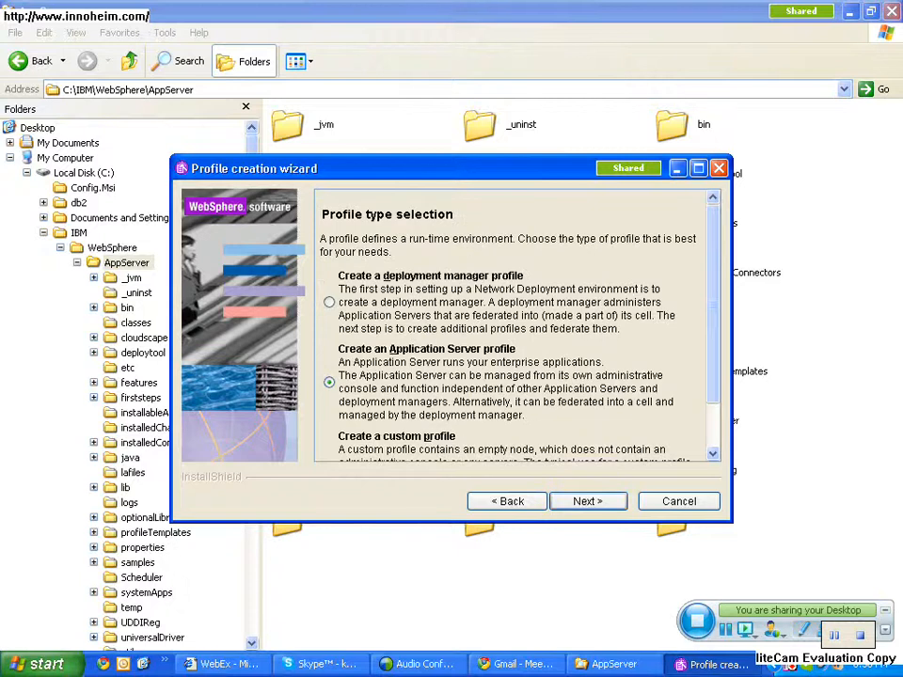
- Review the available profile types and continue with creating an Application Server profile
scroll(513, 325, down, 3)
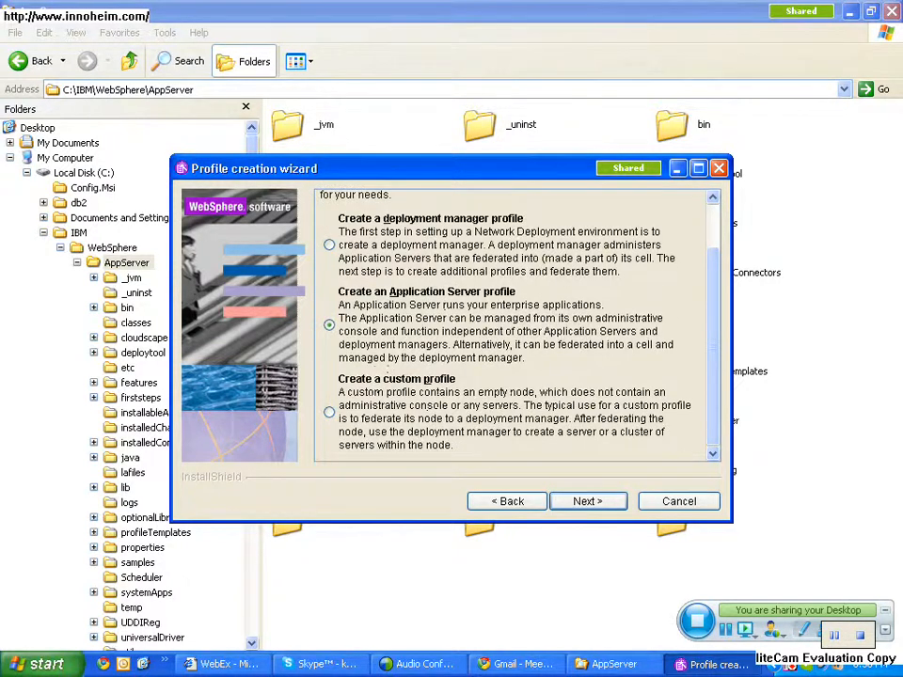
scroll(513, 324, up, 3)
click(678, 169)
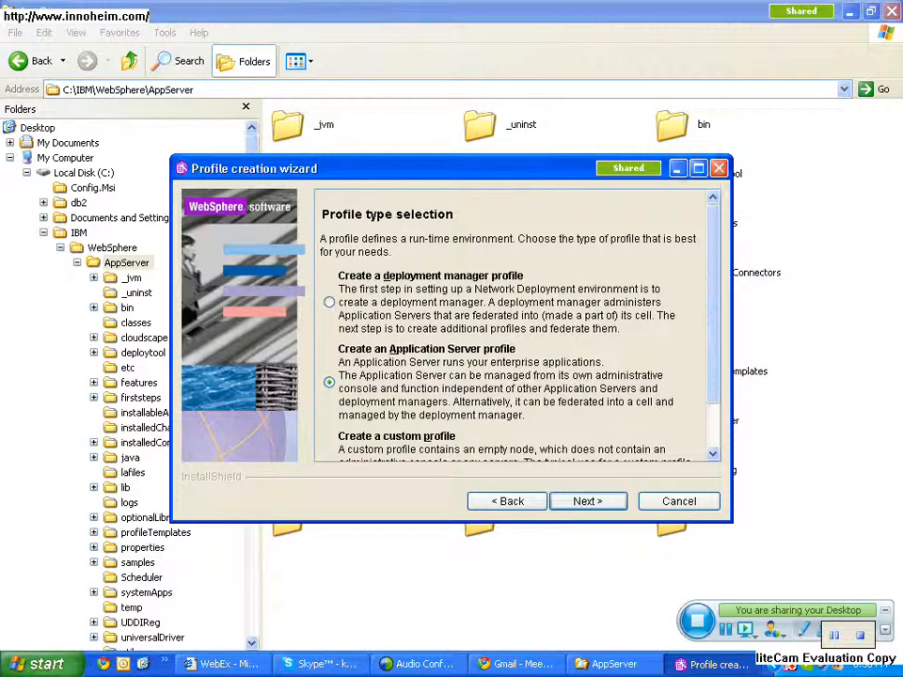
click(677, 169)
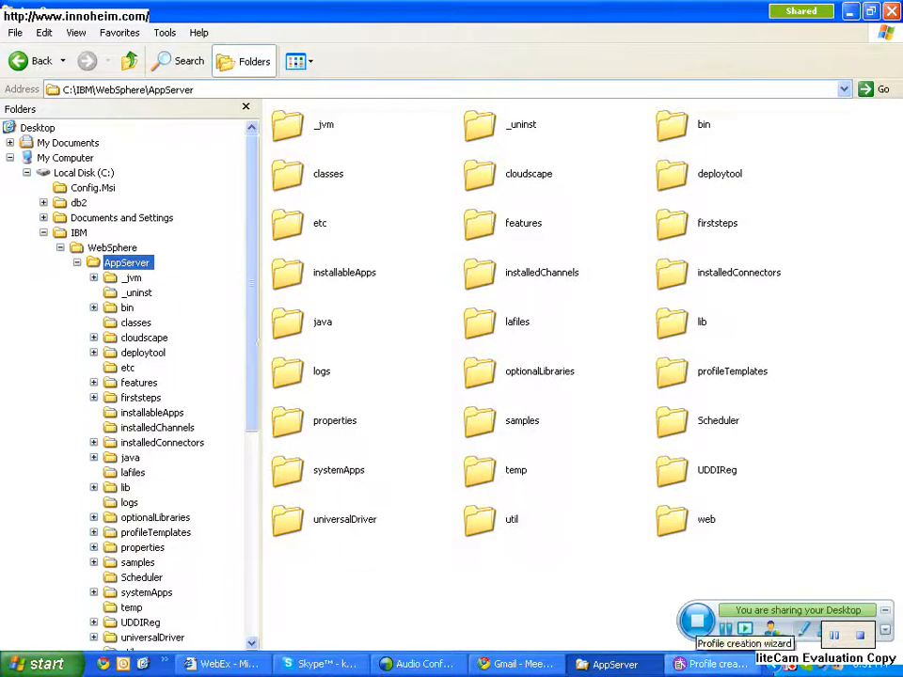
click(720, 664)
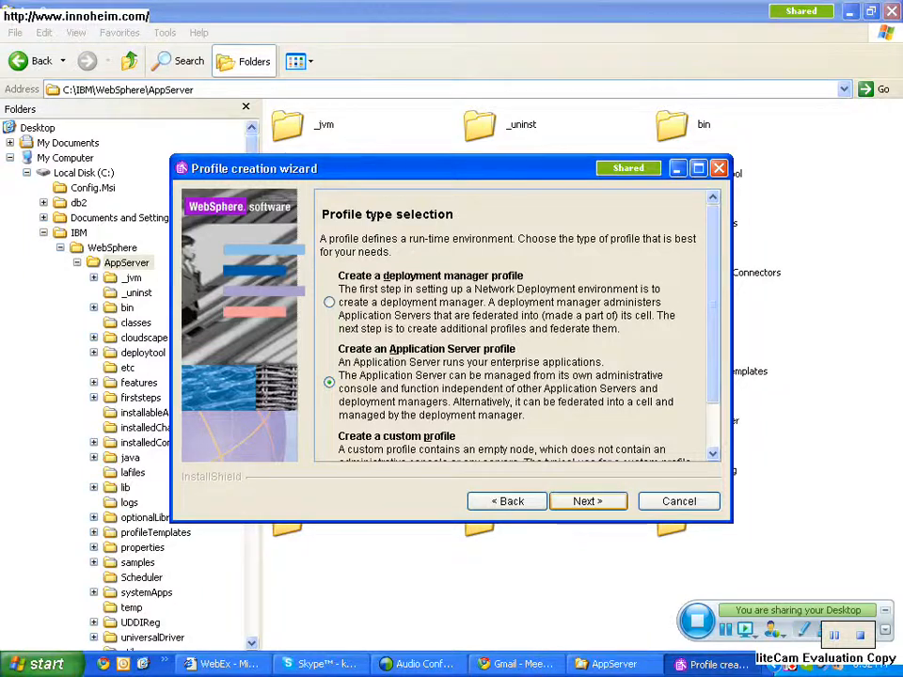
key(Return)
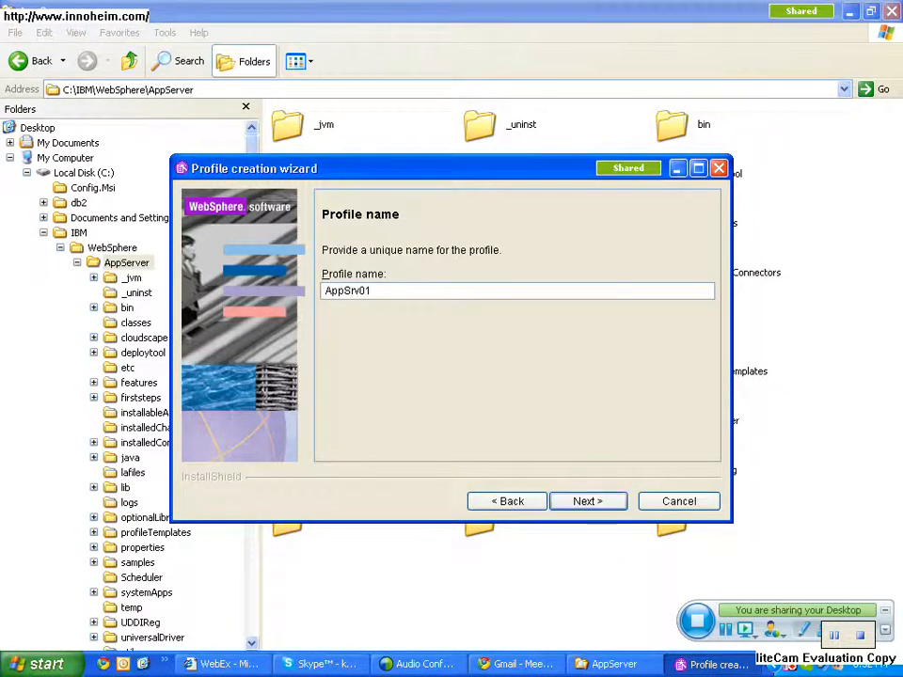
- Switch to the AppServer folder and look through its entries beginning with p for a profiles folder
key(alt+Tab)
click(538, 372)
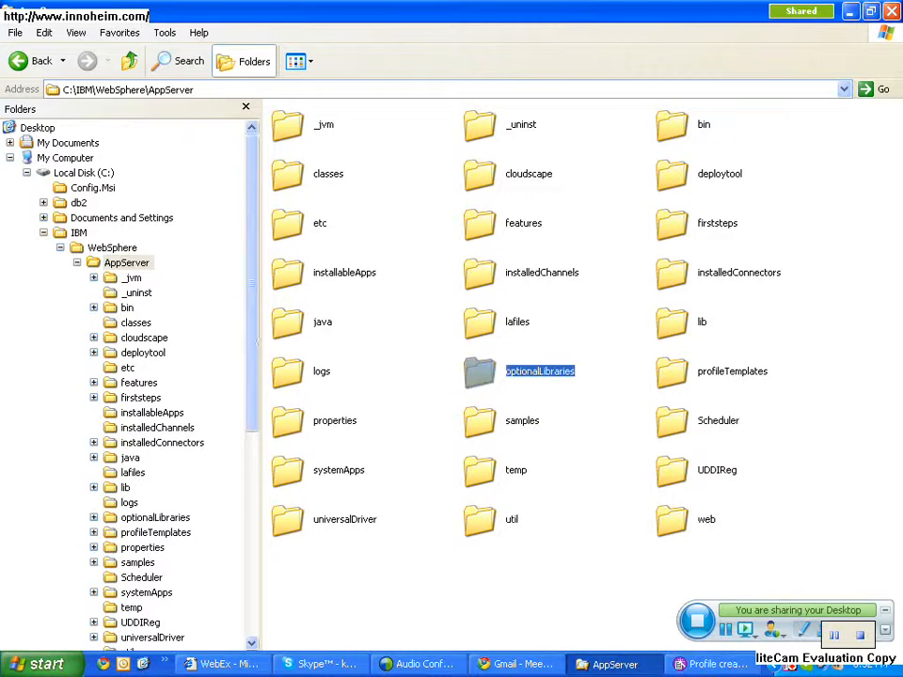
key(p)
key(p)
key(p)
key(p)
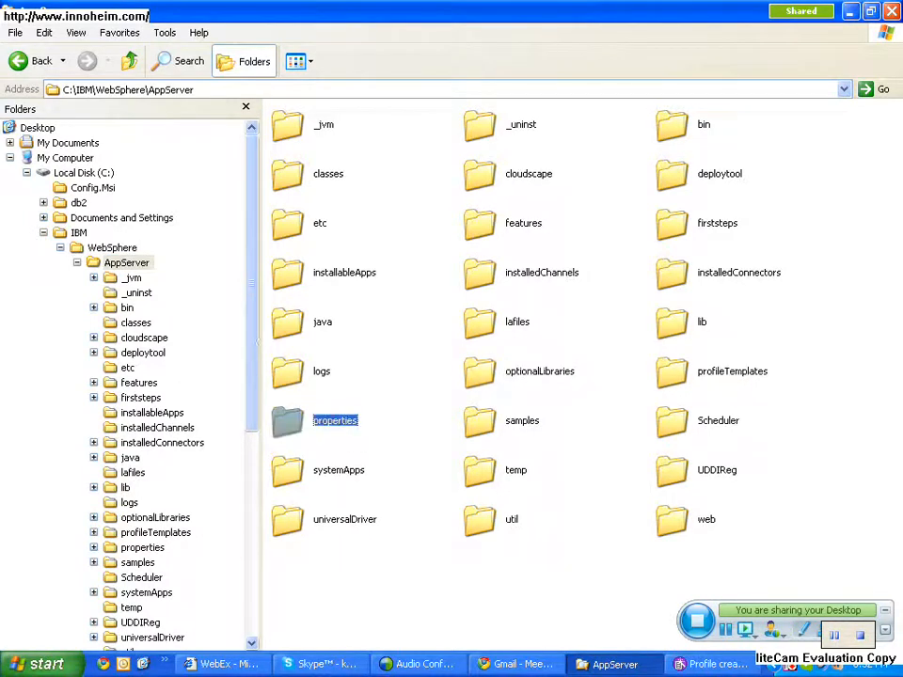
key(p)
key(p)
key(p)
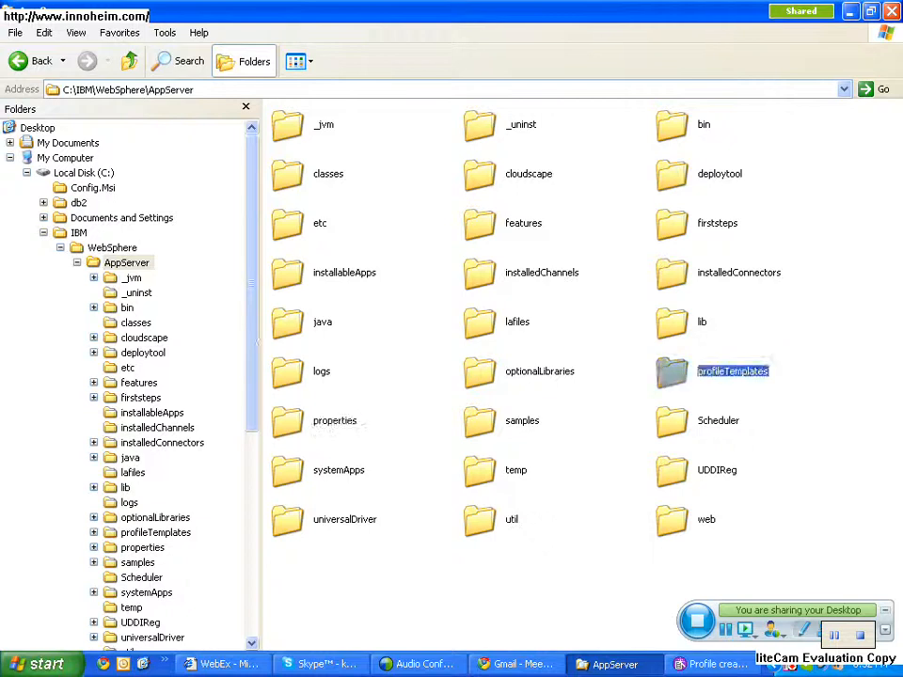
key(p)
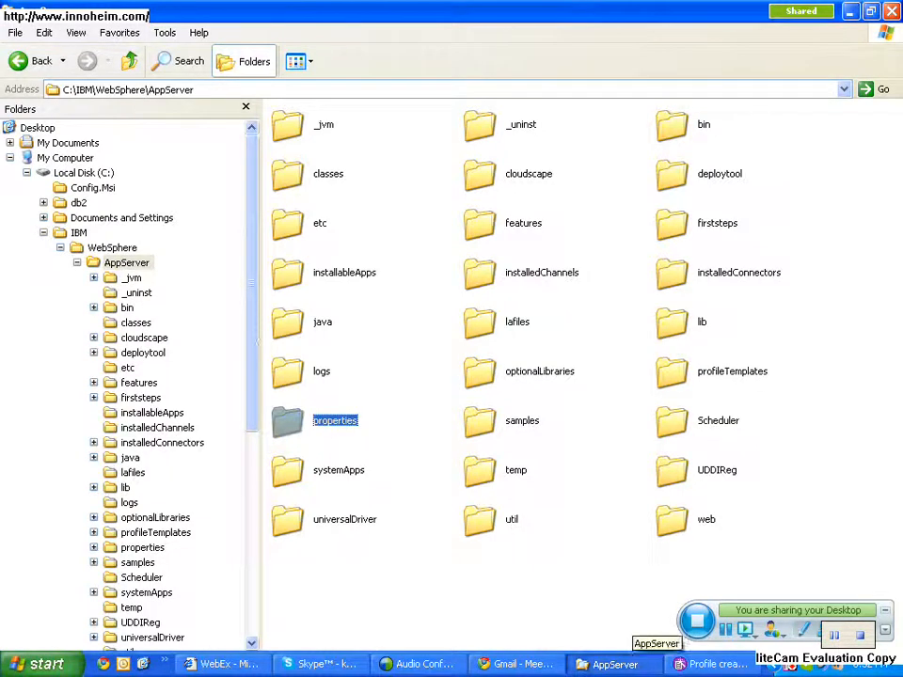
- Return to the Profile creation wizard and accept the profile name AppSrv01 and the directory C:\IBM\WebSphere\AppServer\profiles\AppSrv01
click(710, 664)
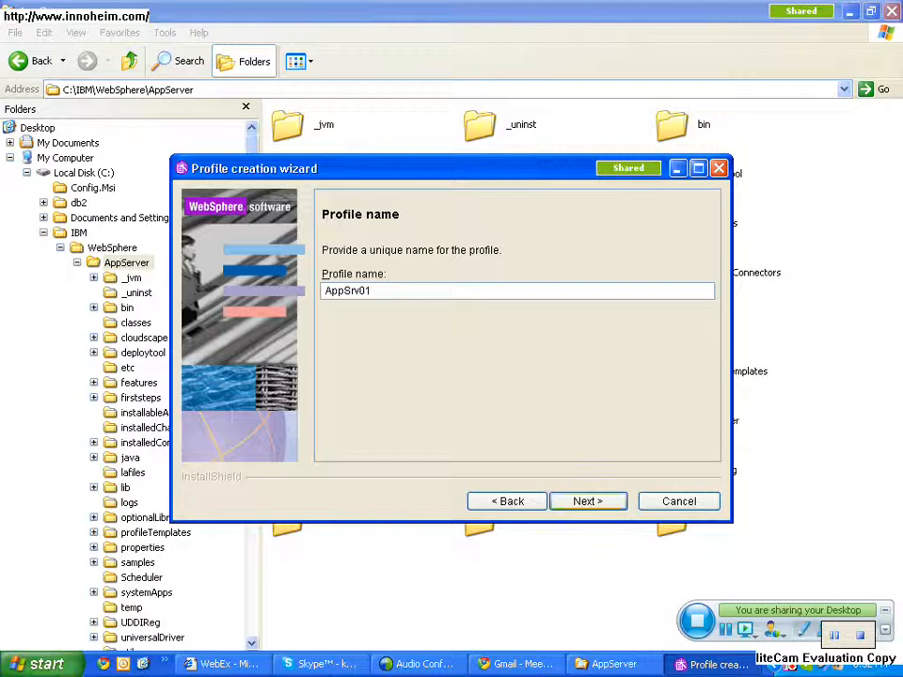
key(Return)
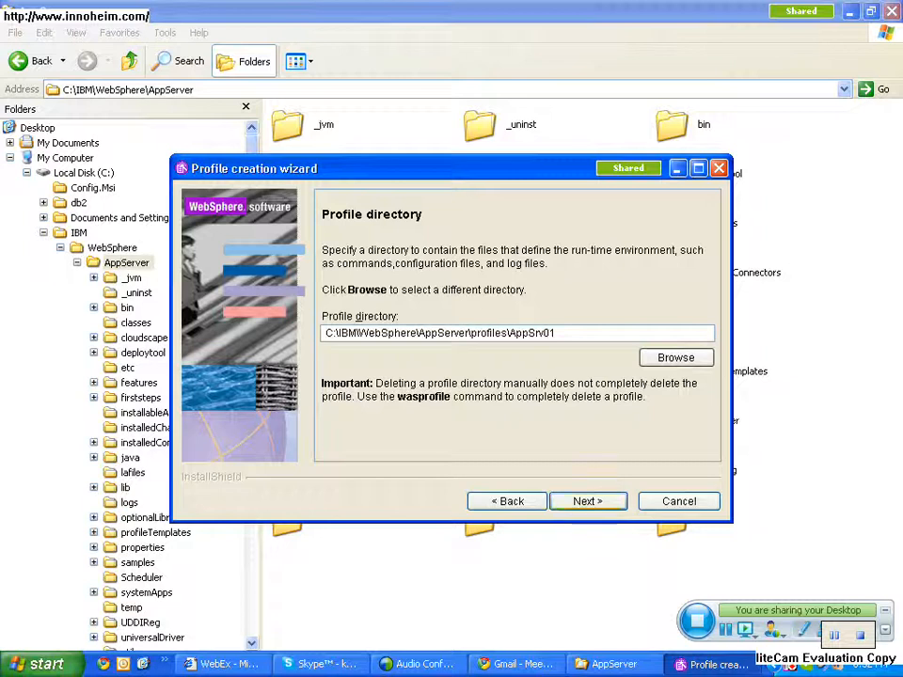
click(587, 501)
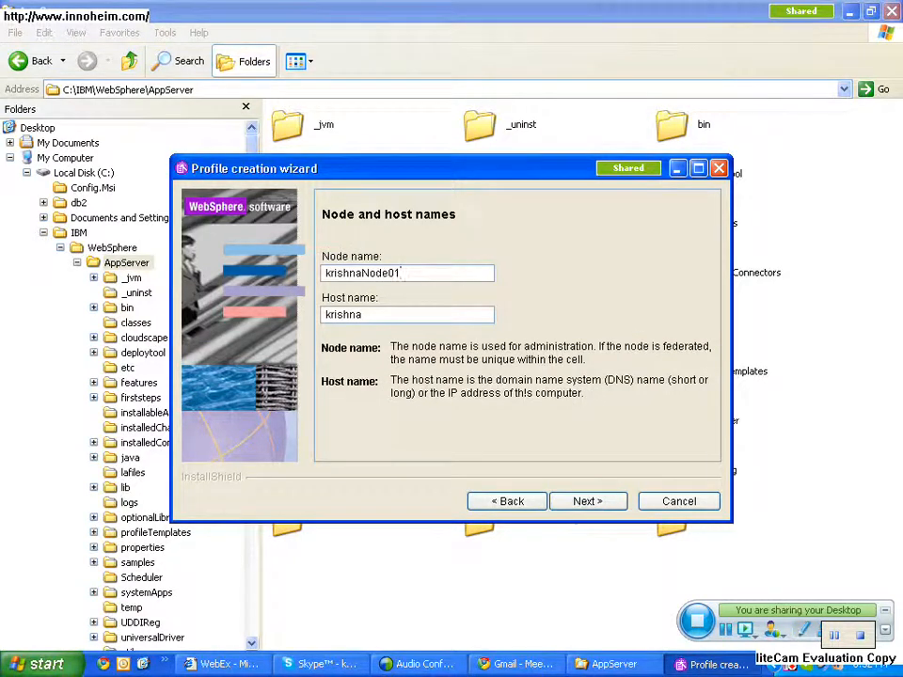
- Set the node name to app_node01, keep the host name, and accept the default port values
key(BackSpace)
key(BackSpace)
key(BackSpace)
key(BackSpace)
key(BackSpace)
key(BackSpace)
key(BackSpace)
key(BackSpace)
key(BackSpace)
key(BackSpace)
key(BackSpace)
key(BackSpace)
key(BackSpace)
text(app_)
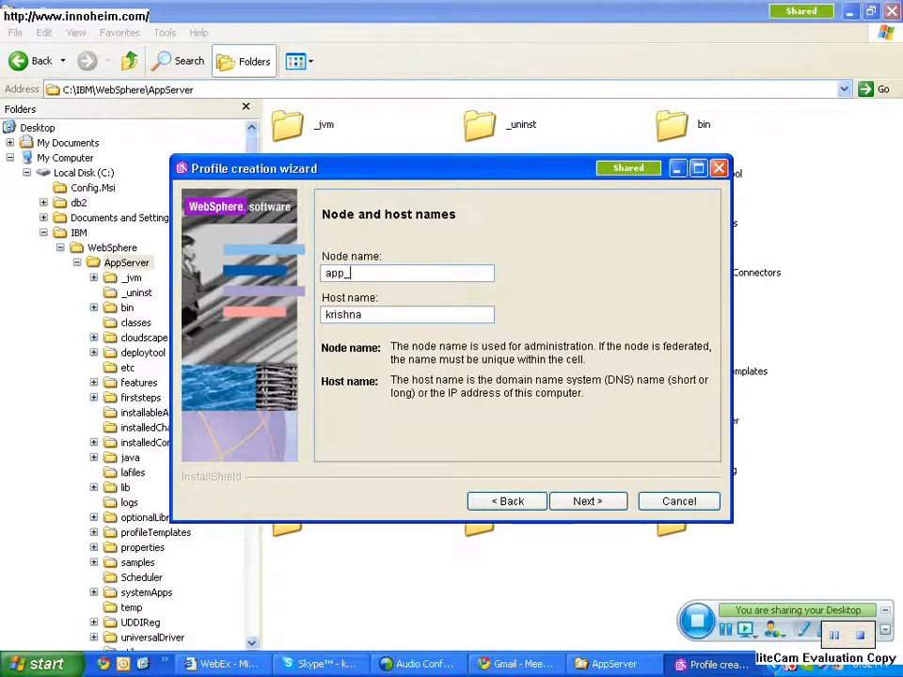
text(node01)
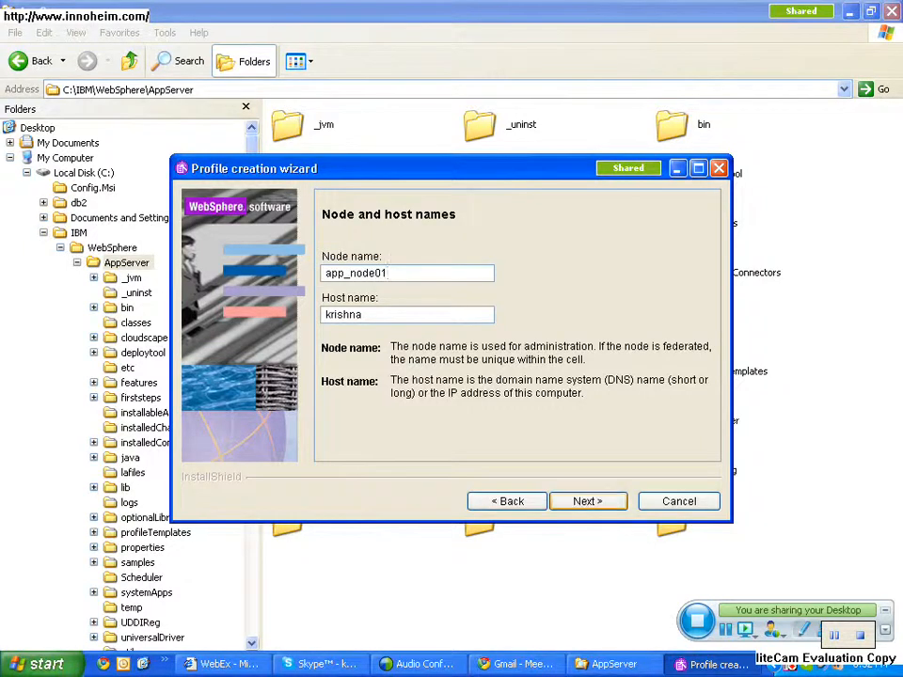
key(Return)
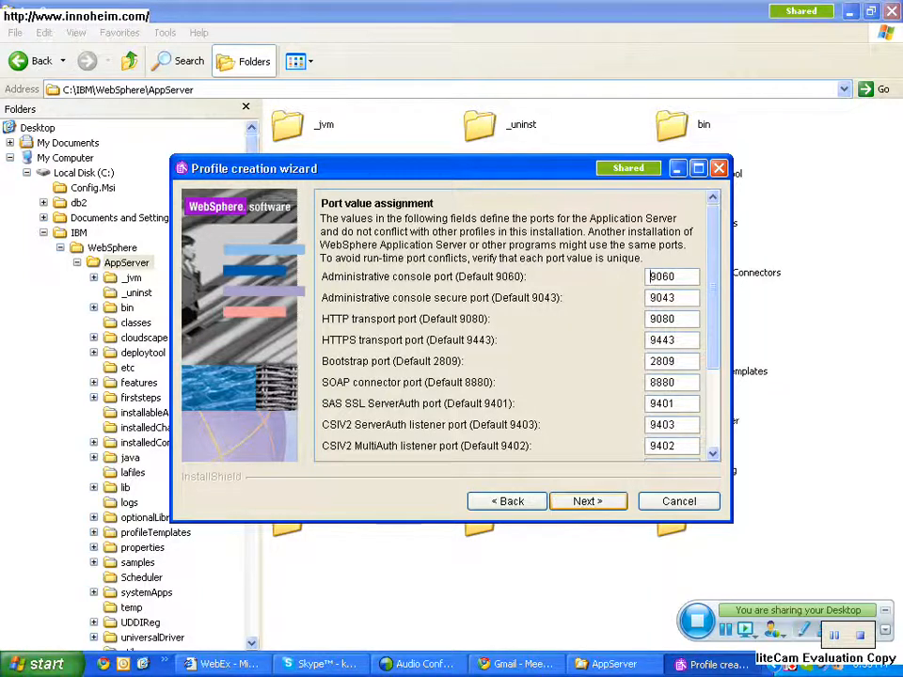
key(Return)
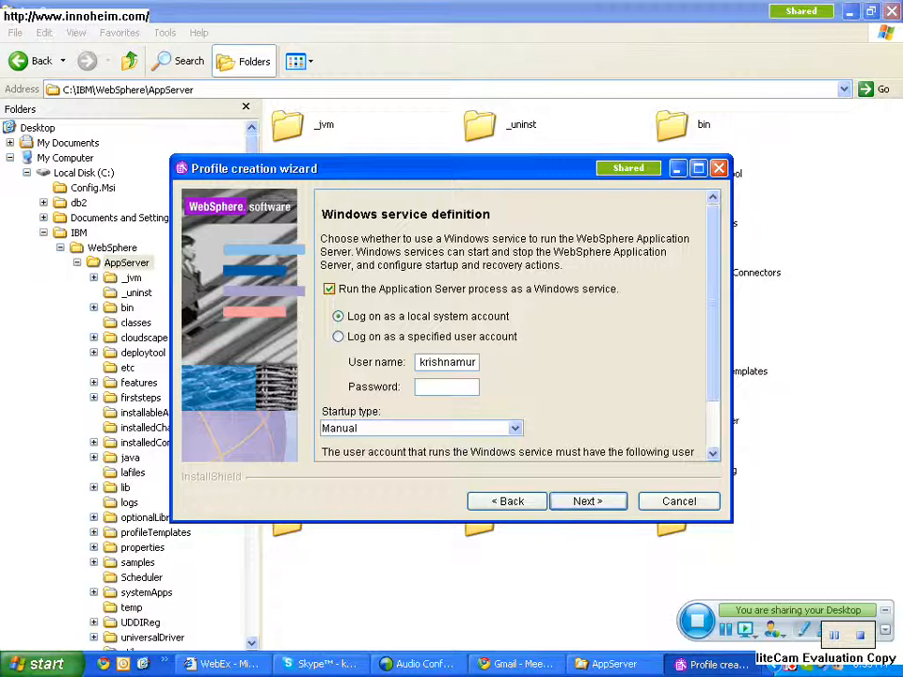
- Turn off running the Application Server process as a Windows service, keep the local system account logon, and continue to the profile summary
click(329, 289)
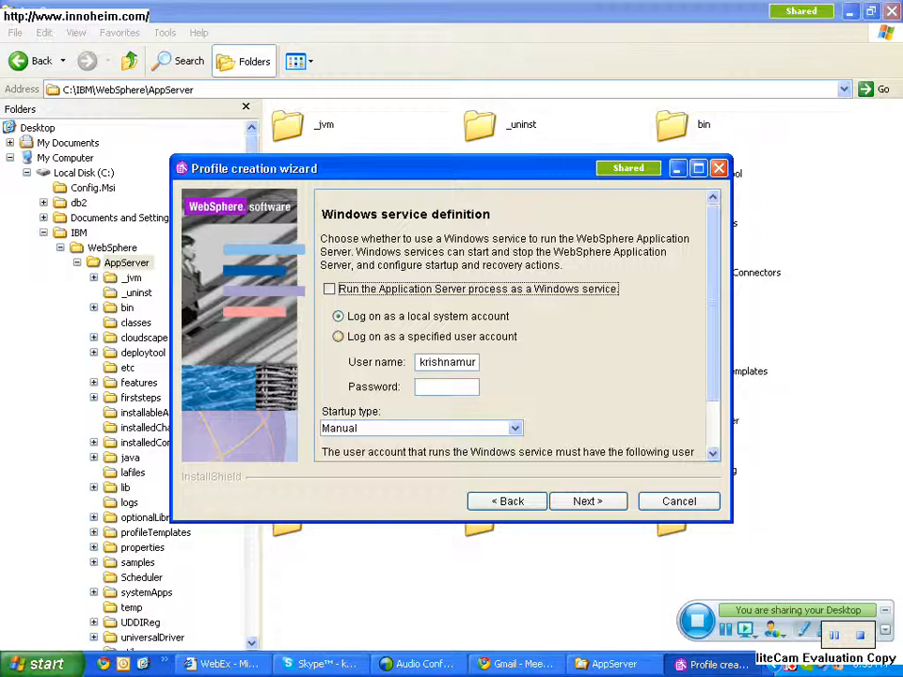
click(339, 337)
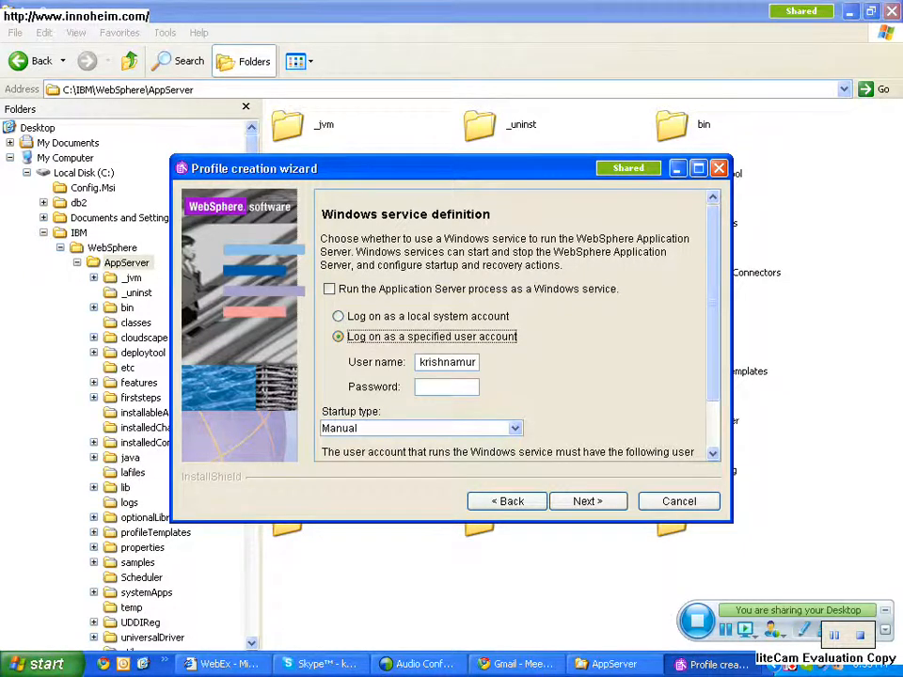
click(440, 387)
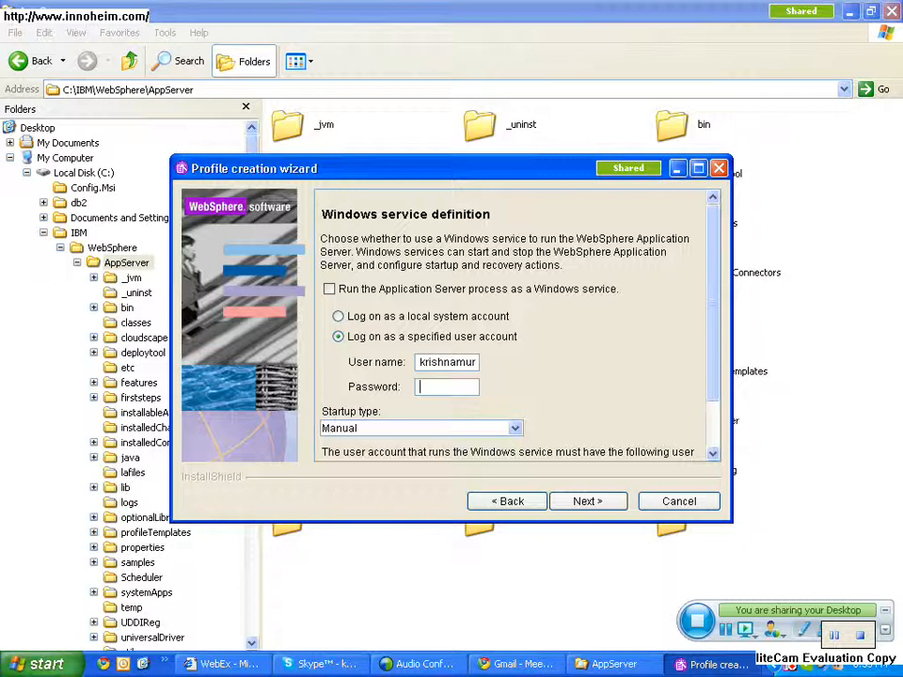
click(339, 317)
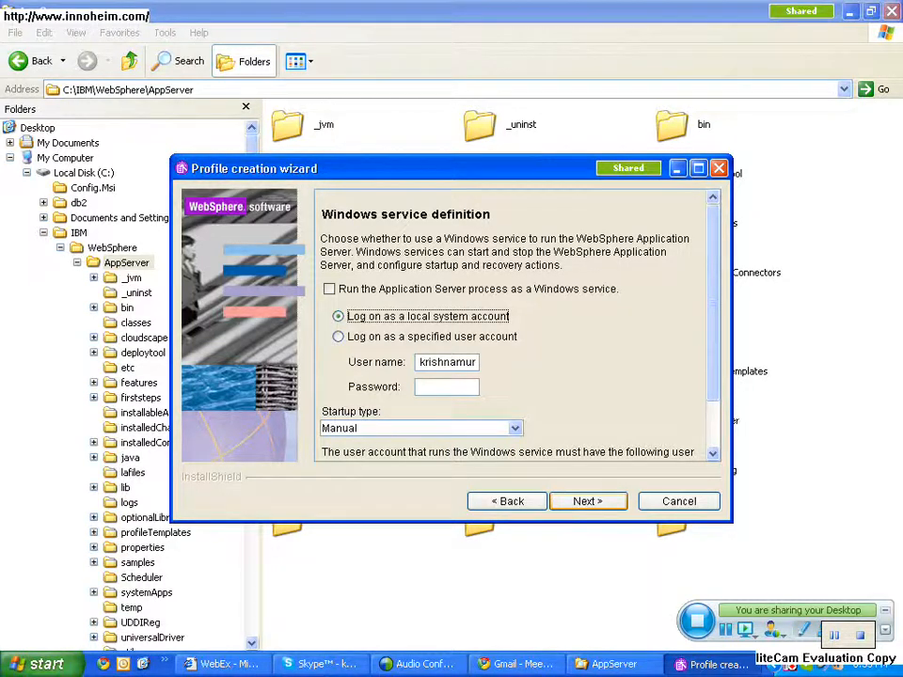
click(587, 501)
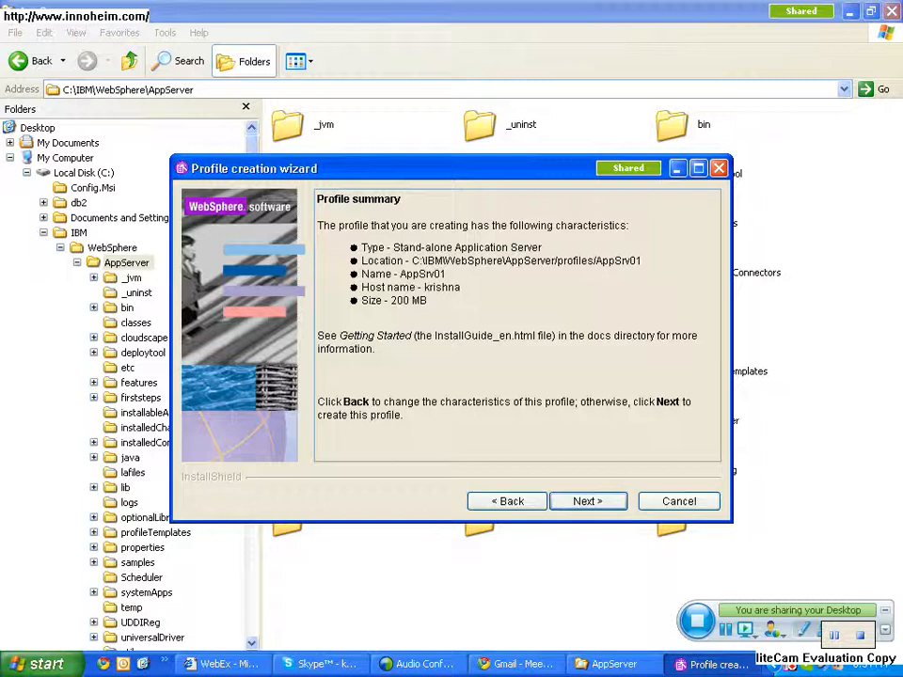
- Check the AppServer folder again for a profiles folder before creating the profile
key(alt+Tab)
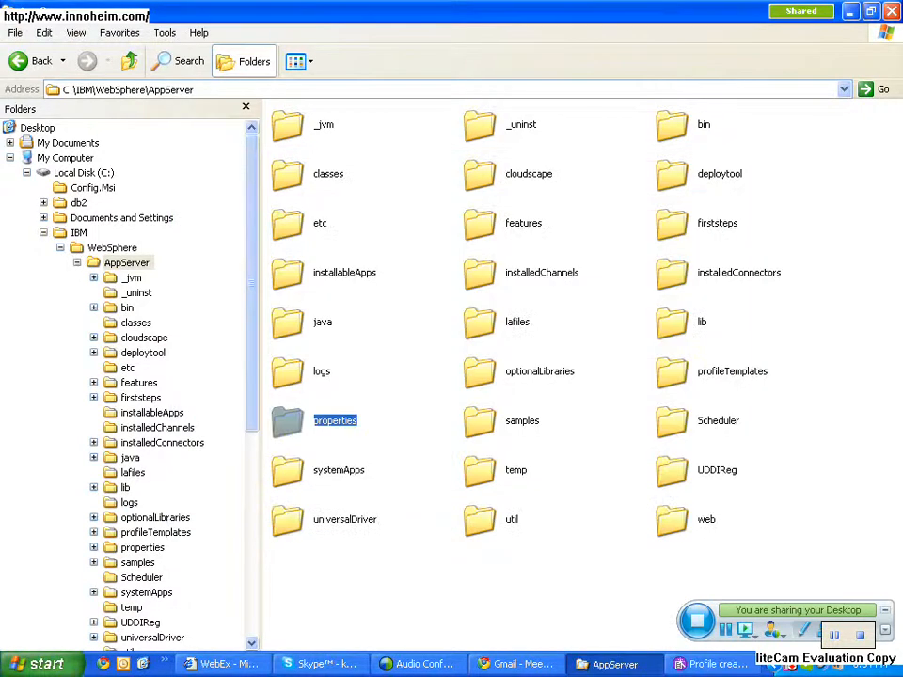
key(o)
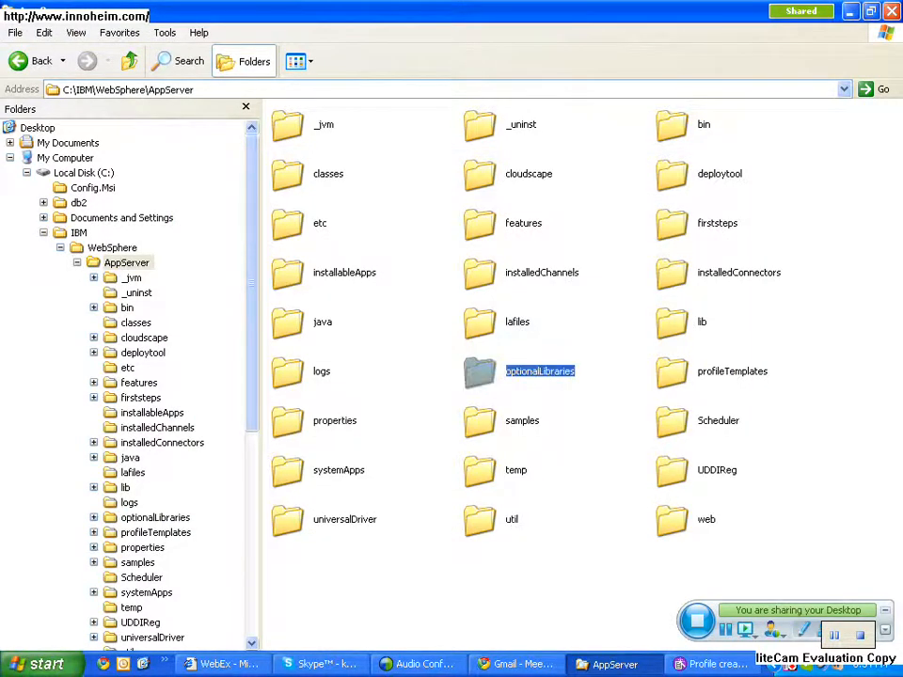
key(p)
key(p)
key(p)
key(p)
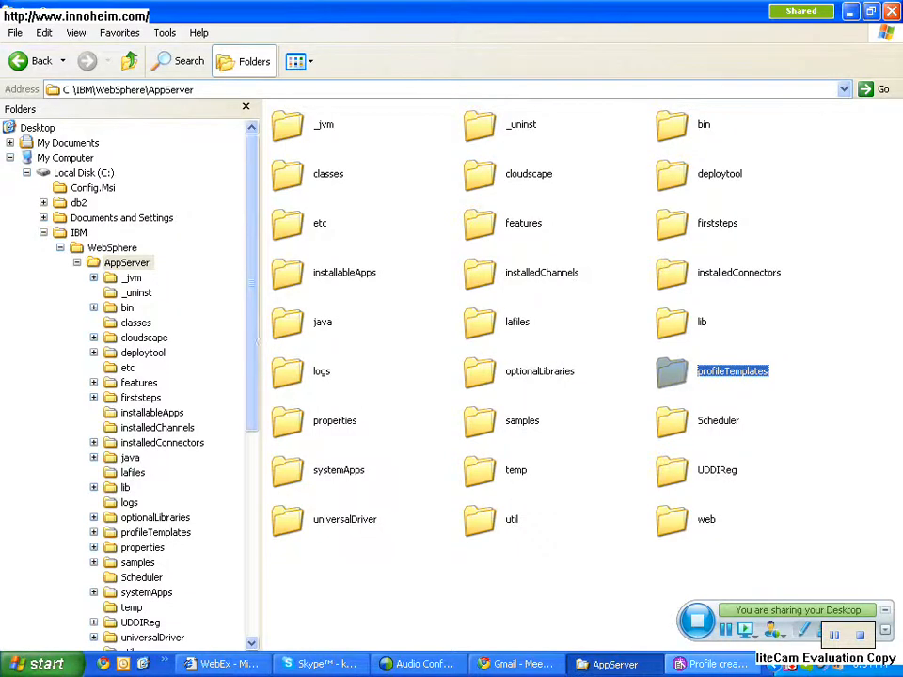
- Return to the Profile creation wizard and start creating the AppSrv01 profile from its summary
key(alt+Tab)
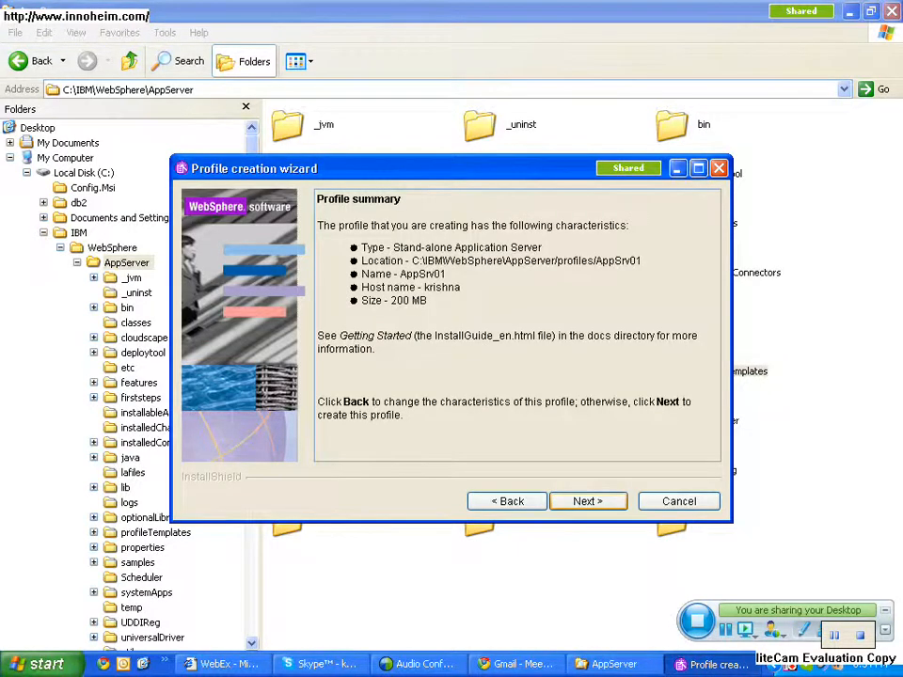
key(Return)
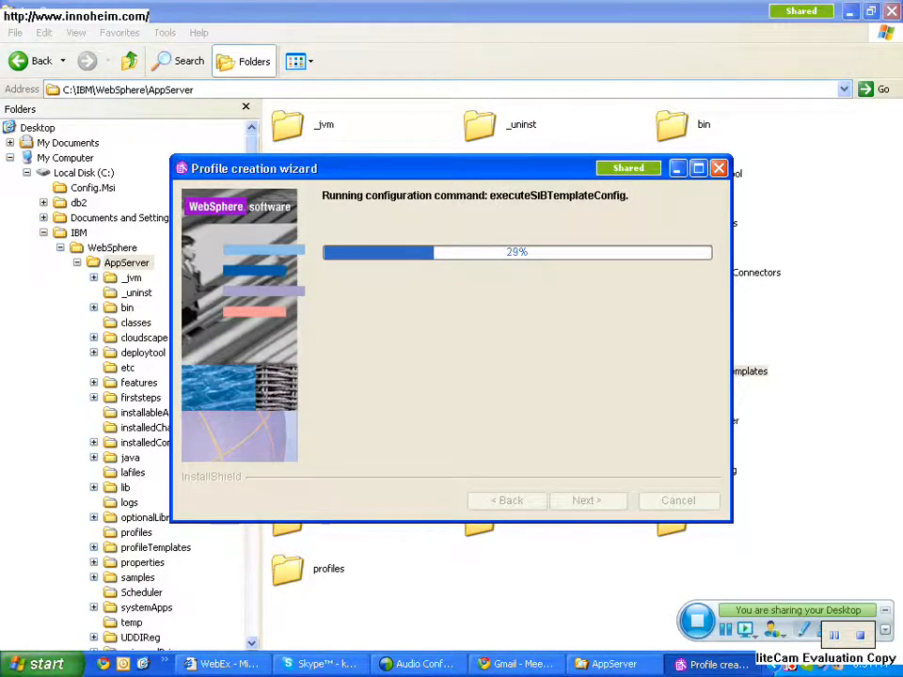
- Open Paint and draw a large outlined rectangle on the blank canvas
key(super)
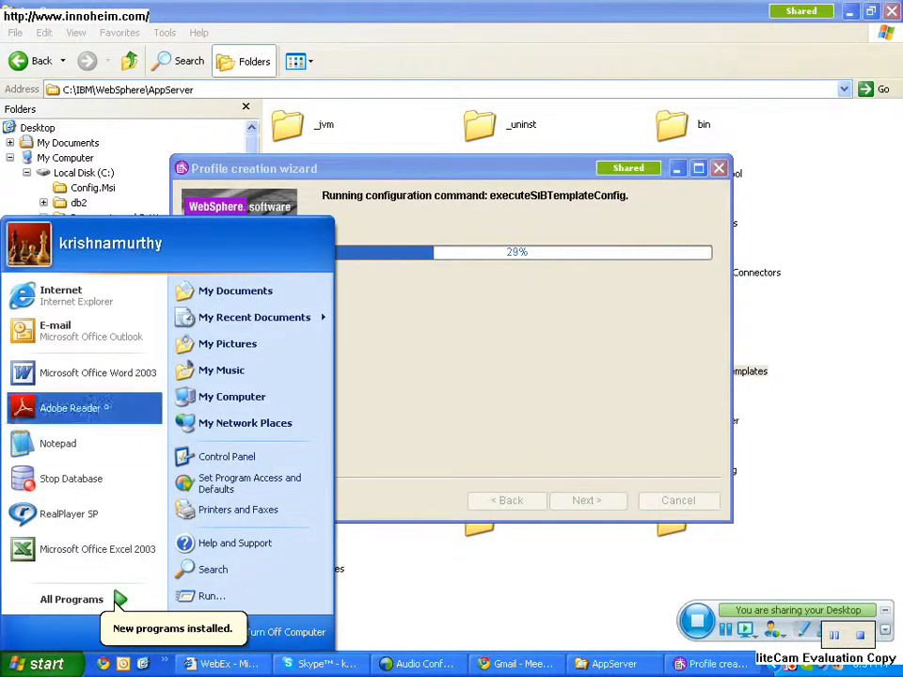
mouse_move(117, 598)
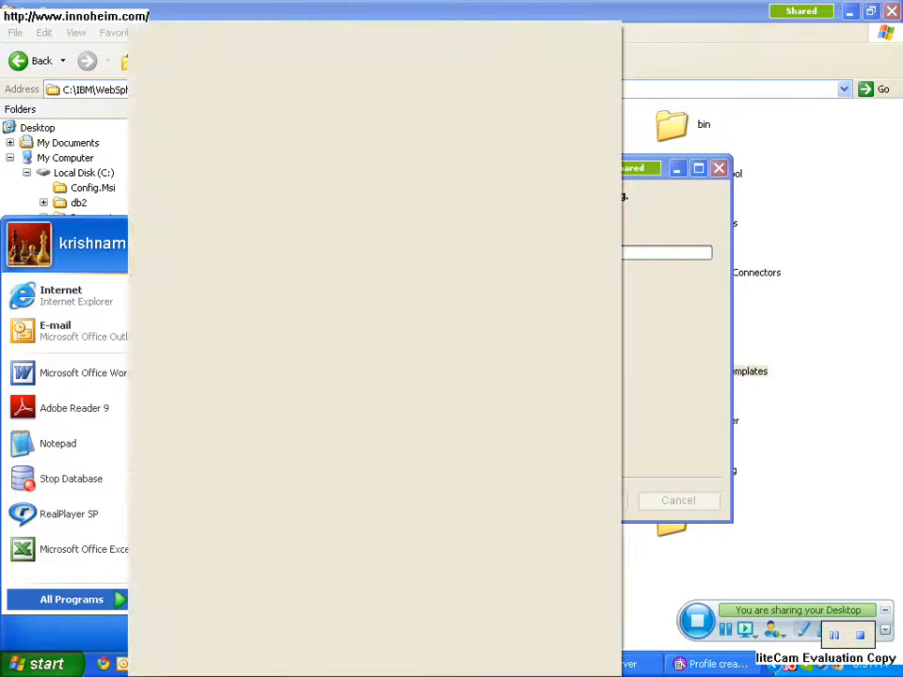
mouse_move(235, 100)
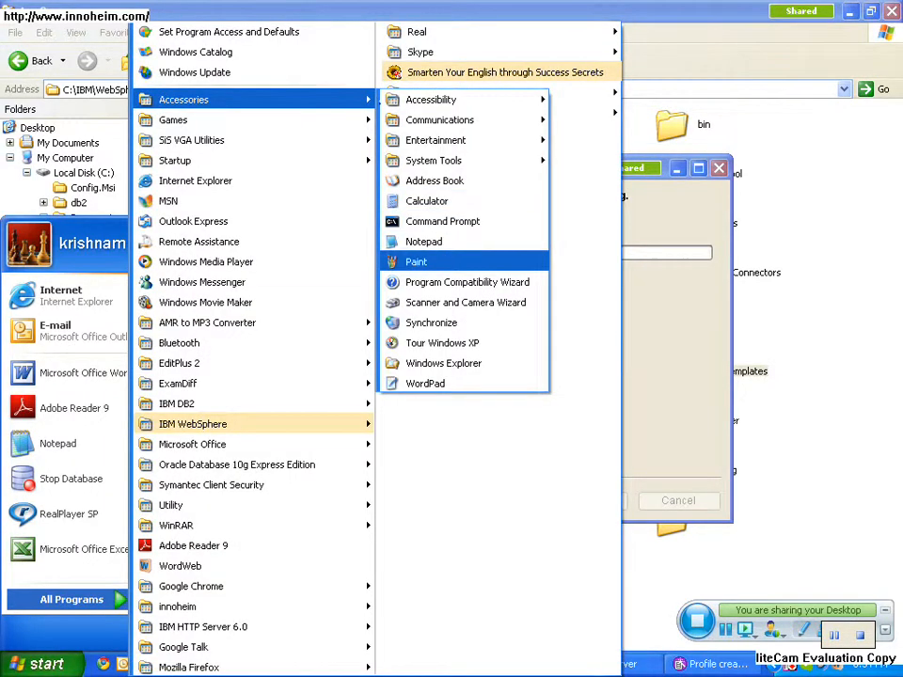
click(440, 261)
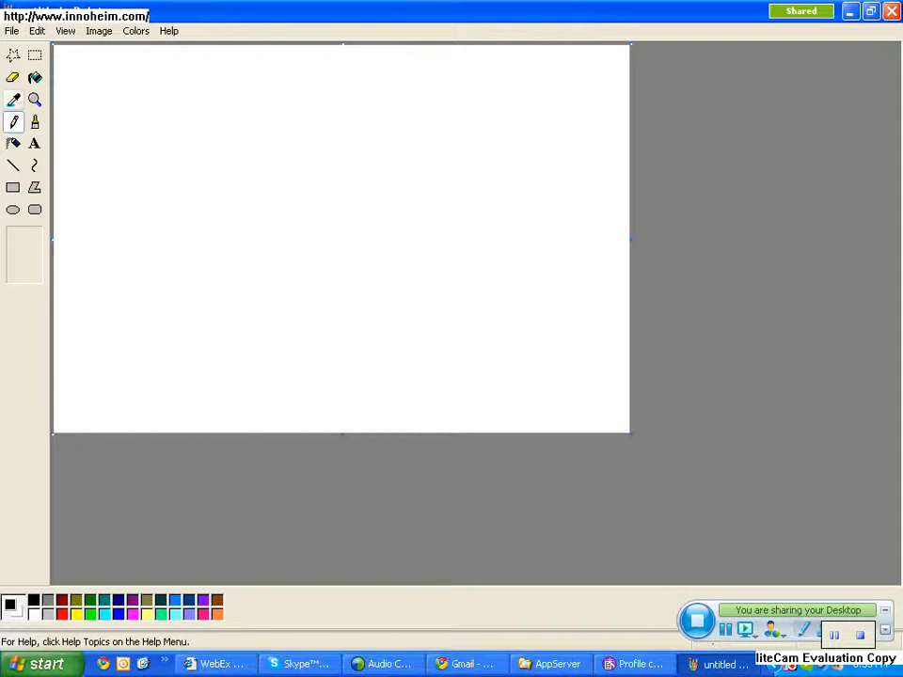
click(13, 188)
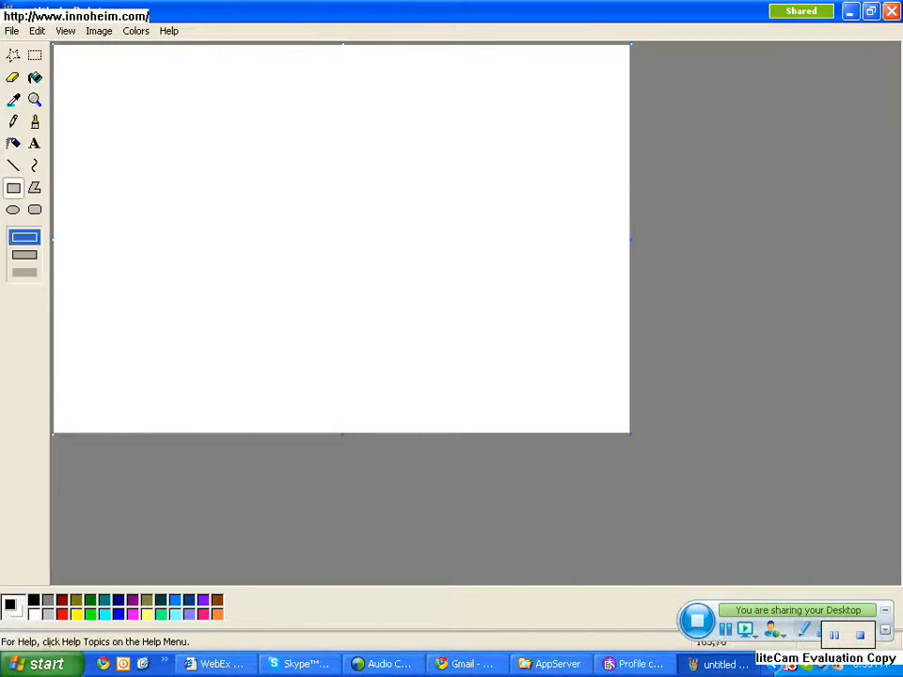
mouse_move(145, 99)
mouse_down()
mouse_move(189, 182)
mouse_move(279, 276)
mouse_move(418, 386)
mouse_up()
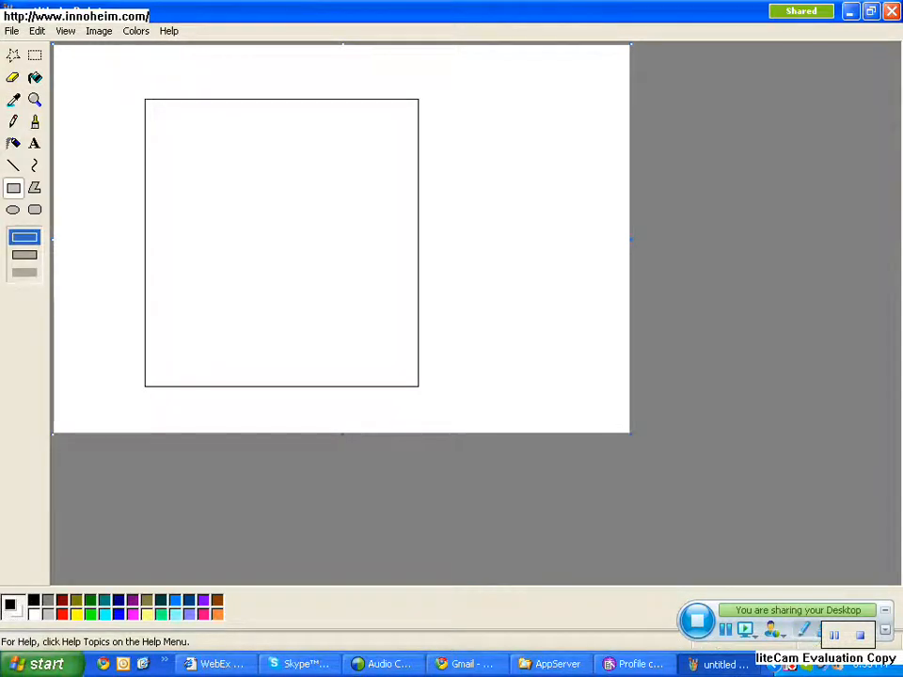
- Start a text label reading "Setup -" in the upper-left corner inside the large rectangle
click(35, 143)
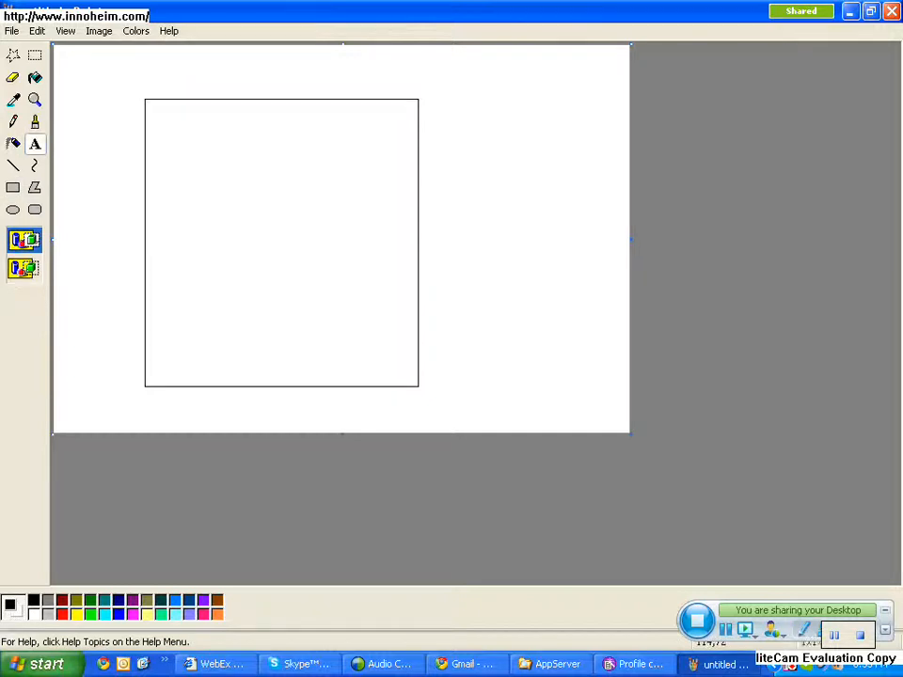
drag(155, 108, 270, 134)
text(SE)
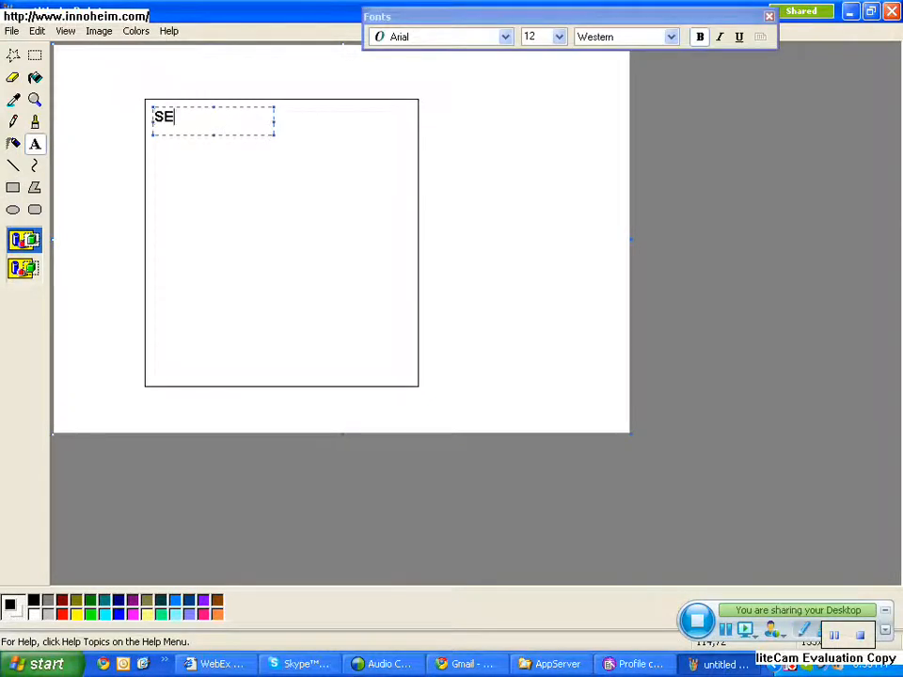
key(BackSpace)
text(etup -)
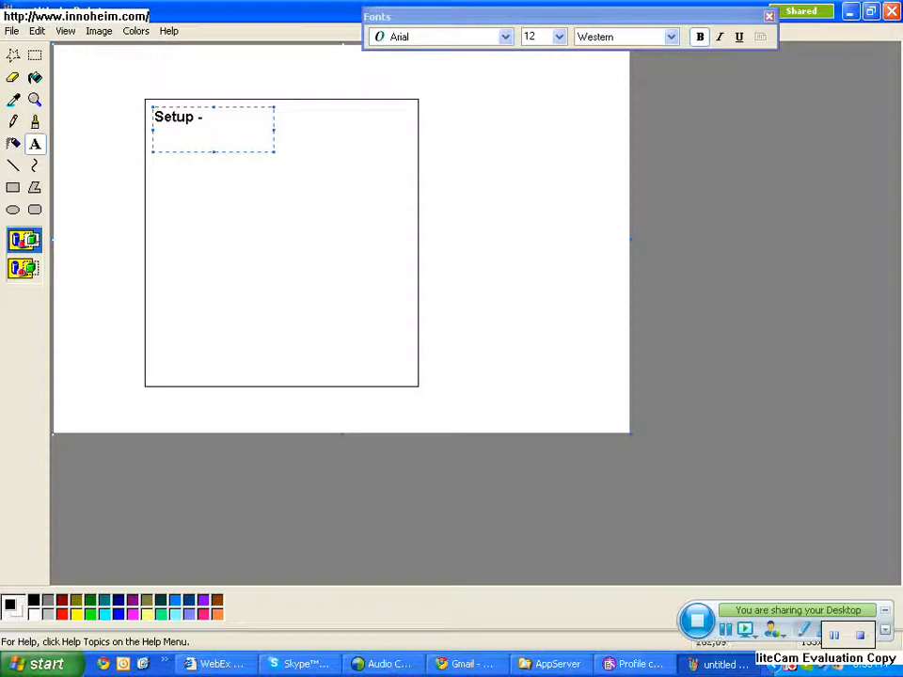
- Widen the text box to the rectangle's right edge and add the path C:/IBM/WebSphere/Appserver after "Setup -"
drag(275, 129, 418, 129)
text(C:)
text(?)
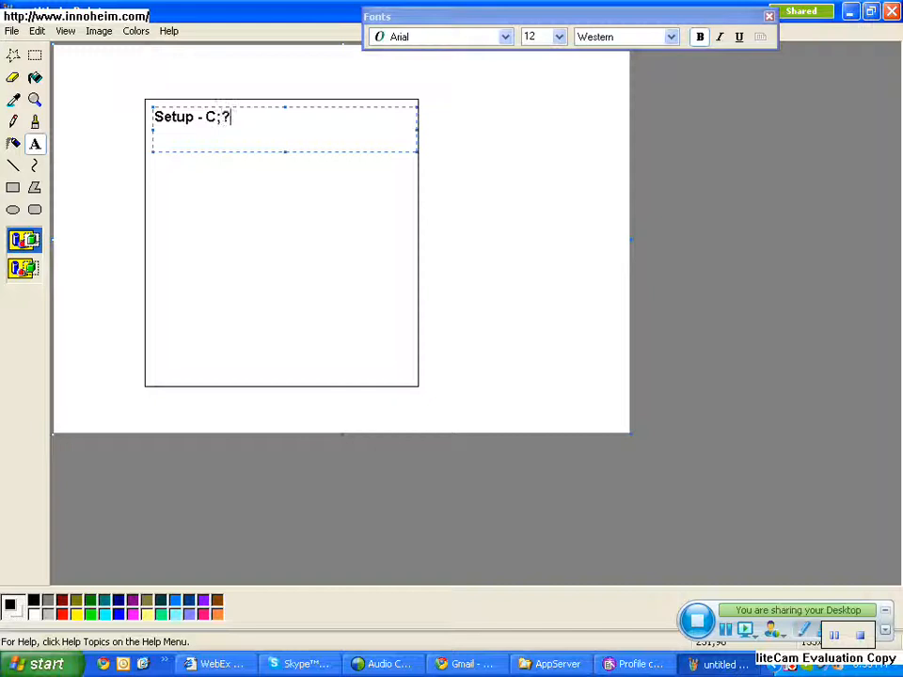
key(BackSpace)
key(BackSpace)
text(:/IBM)
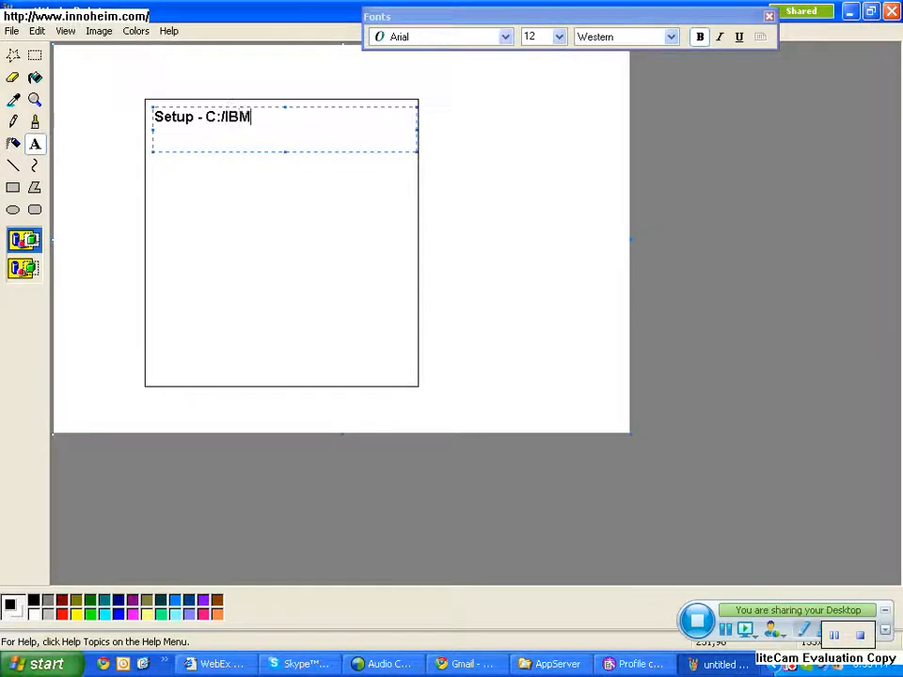
text(/WebSphere)
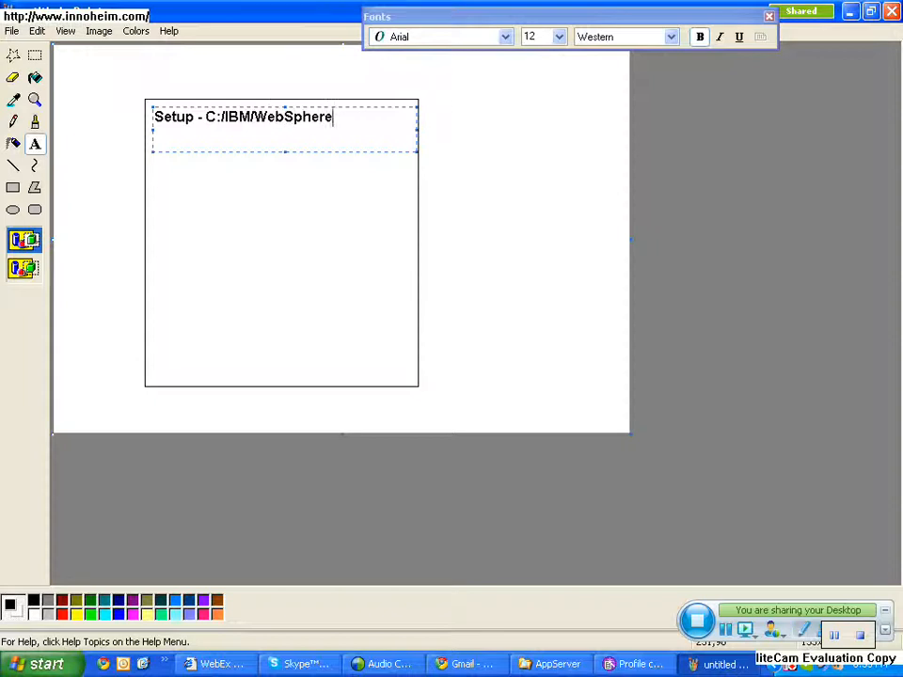
text(/Appser)
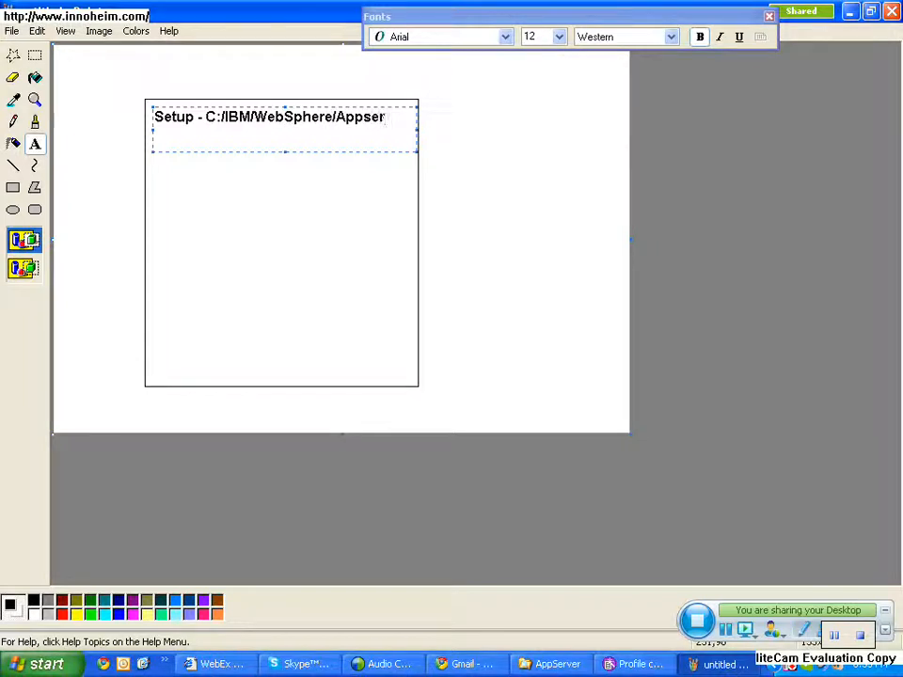
text(ver)
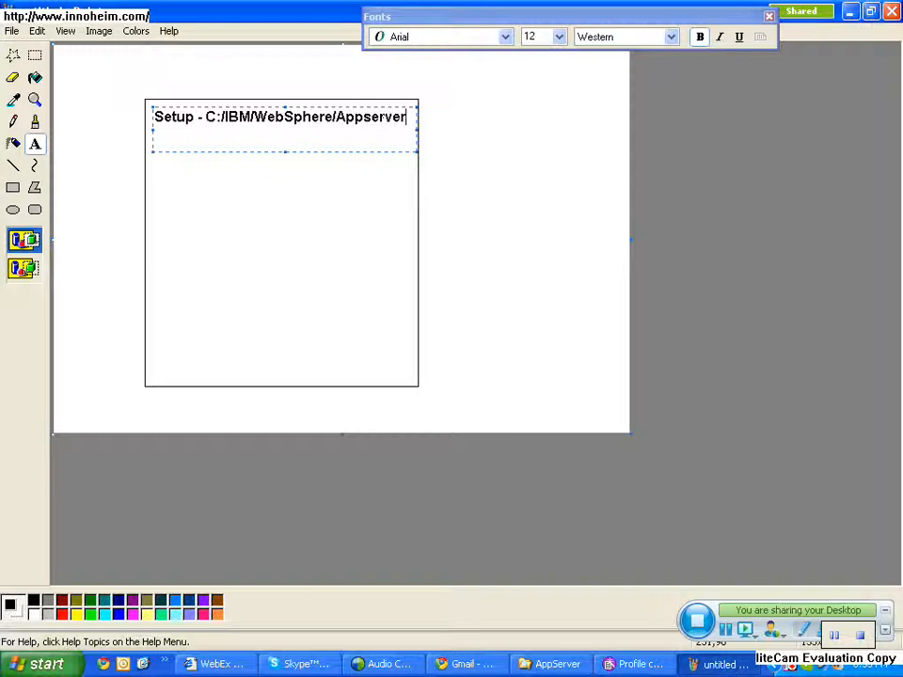
- Add a second line reading "(was root )" under the path and place the label on the canvas
key(Return)
text((wa)
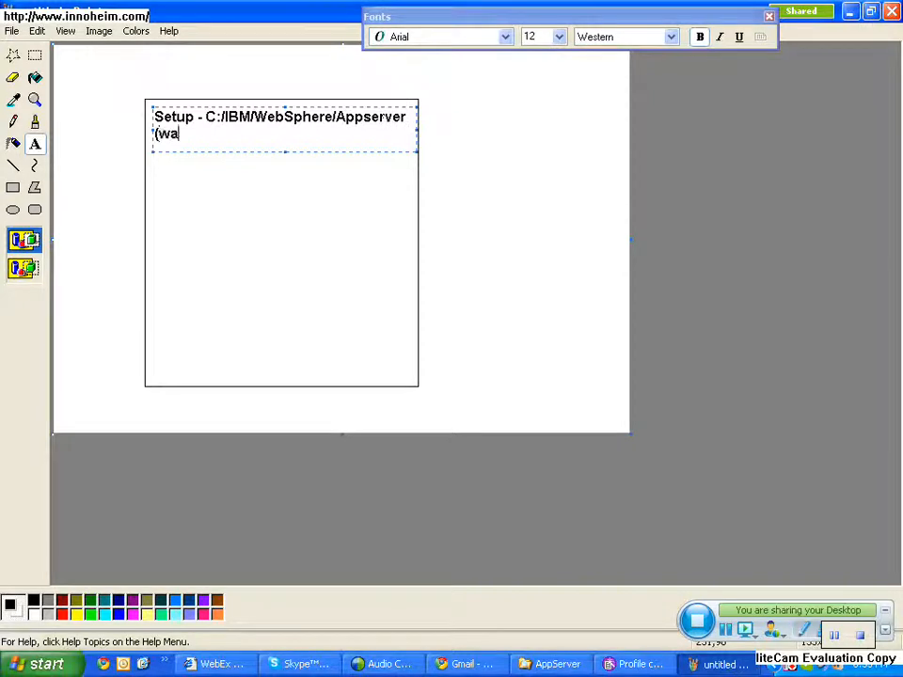
text(s ro)
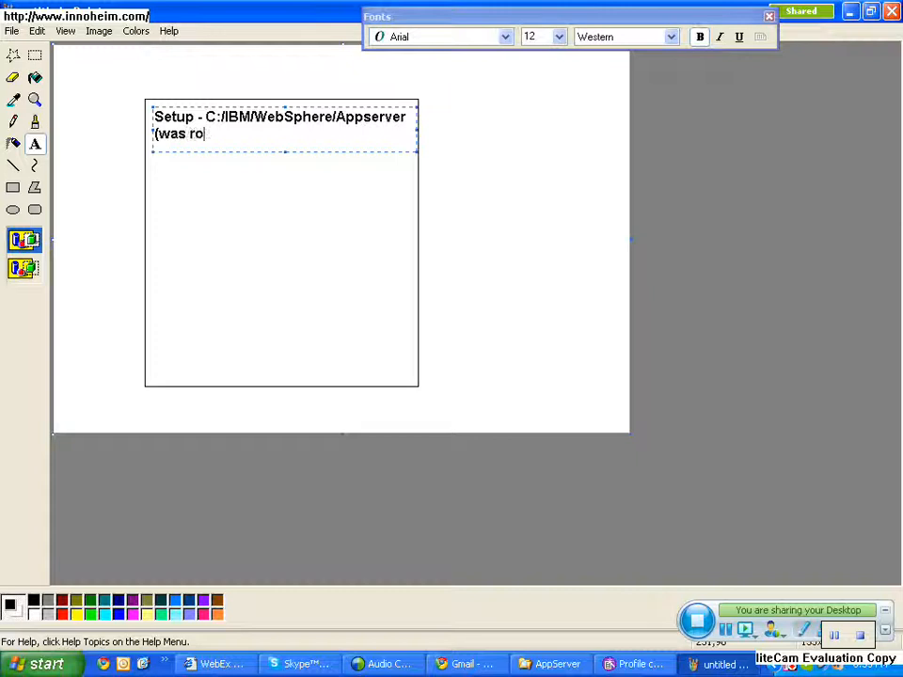
text(ot ))
click(376, 209)
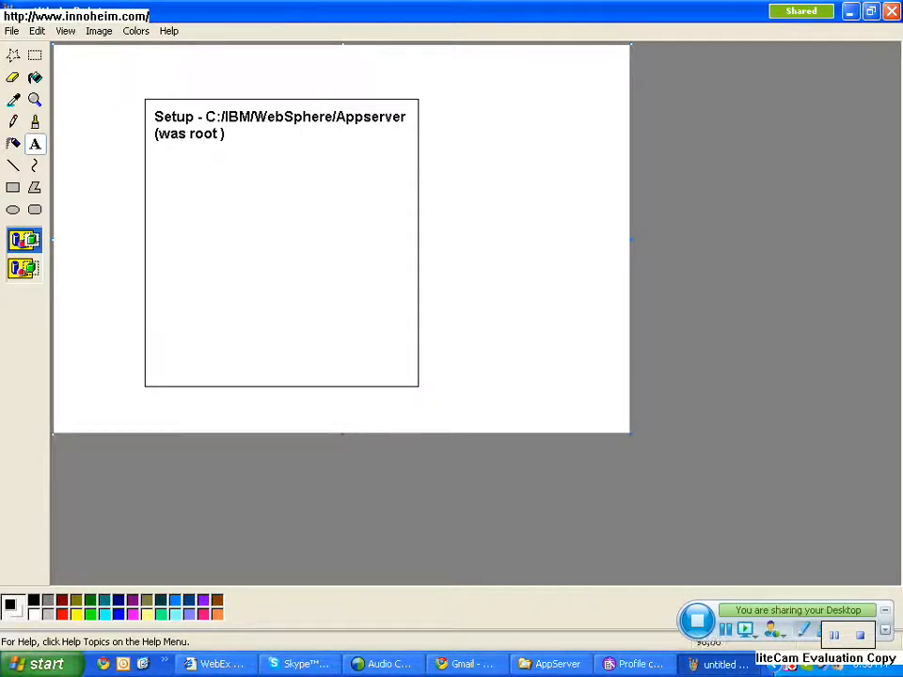
- Draw a smaller rectangle inside the Setup box and label it "profile" at its upper-left corner
click(13, 188)
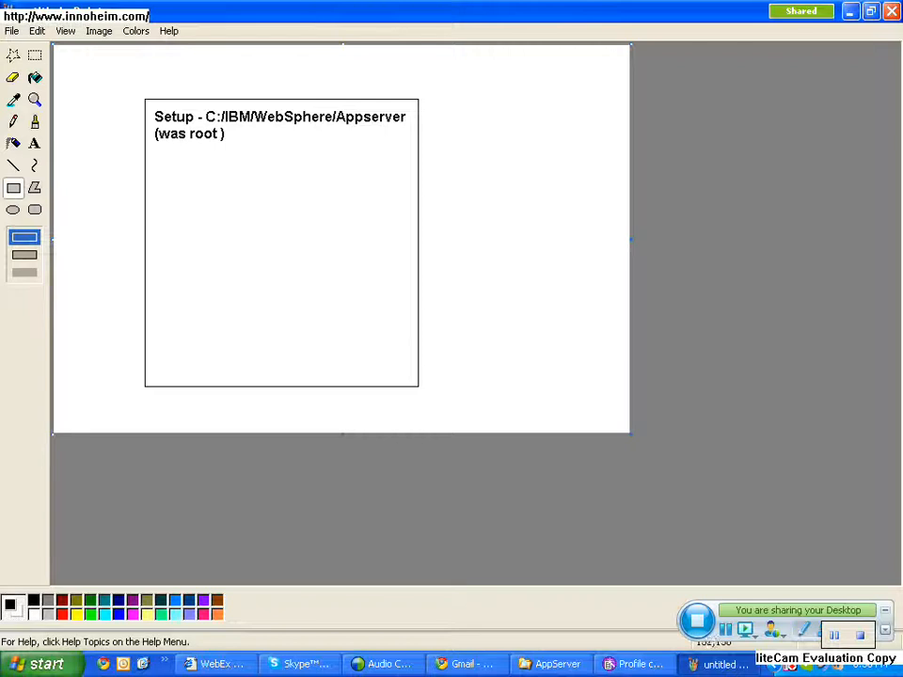
drag(171, 164, 390, 349)
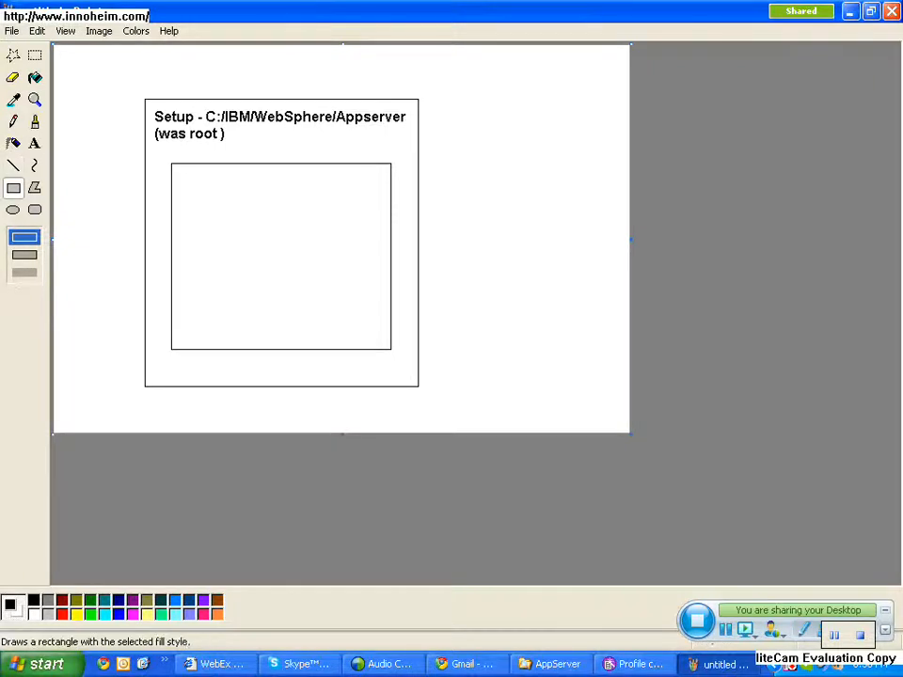
click(35, 144)
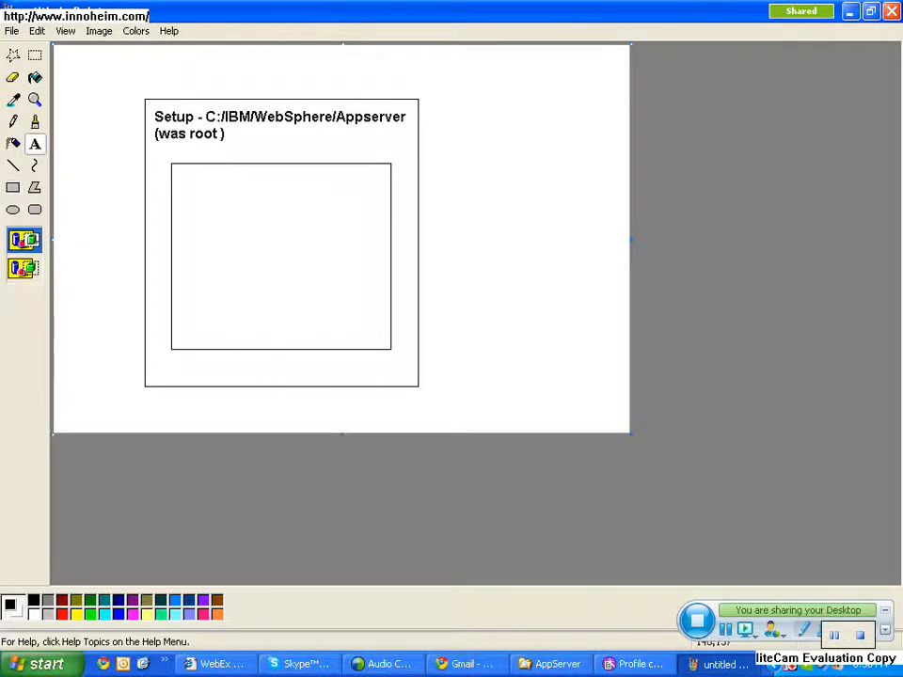
click(178, 169)
drag(250, 186, 369, 205)
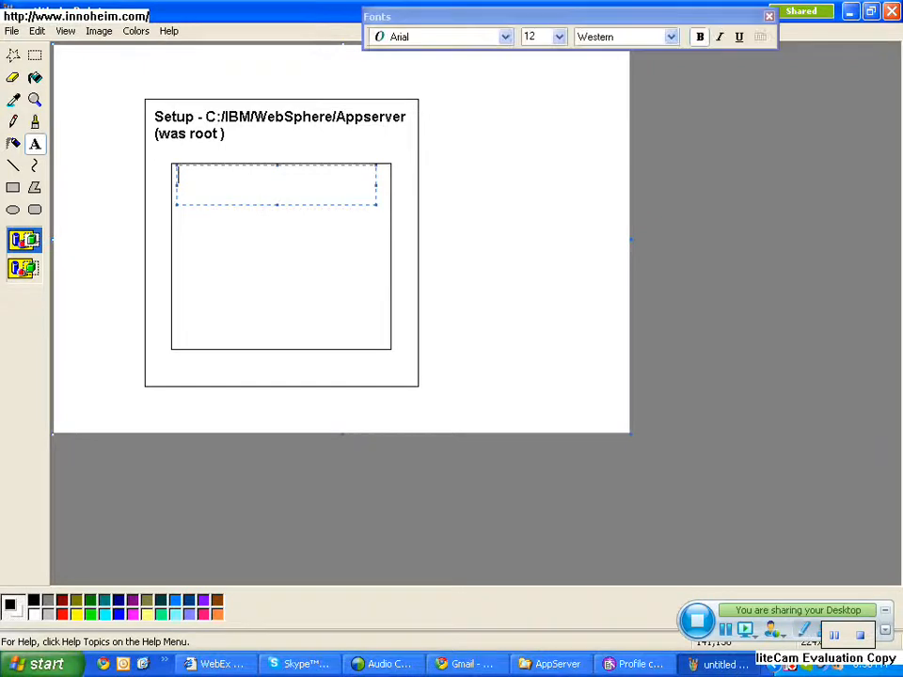
text(profi)
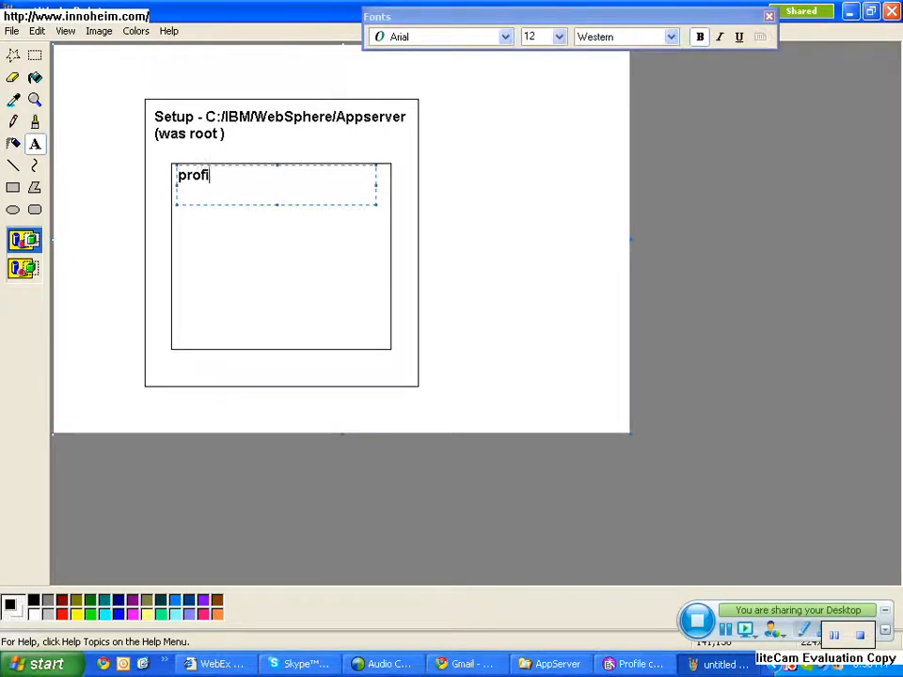
text(le)
click(282, 278)
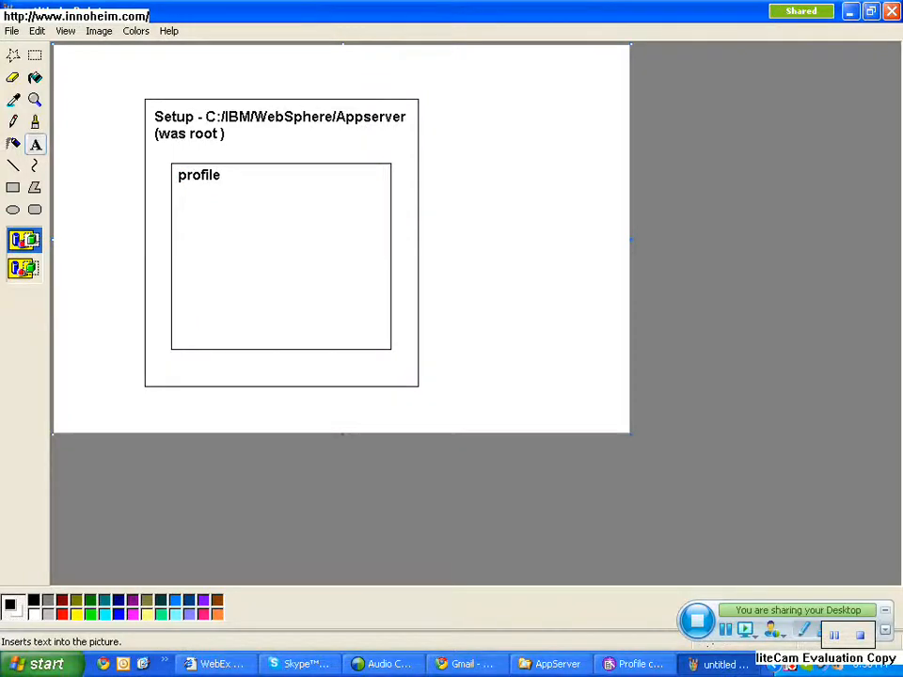
- Draw a rectangle inside the profile box, below its label, and label it "Cell"
mouse_move(191, 191)
mouse_down()
mouse_move(237, 233)
mouse_move(191, 191)
mouse_up()
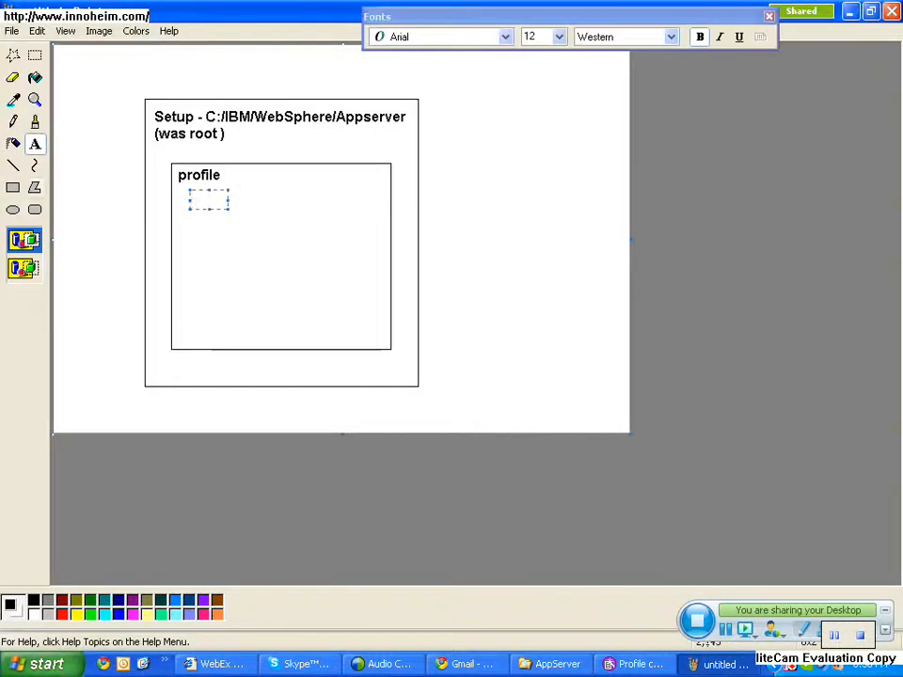
click(13, 187)
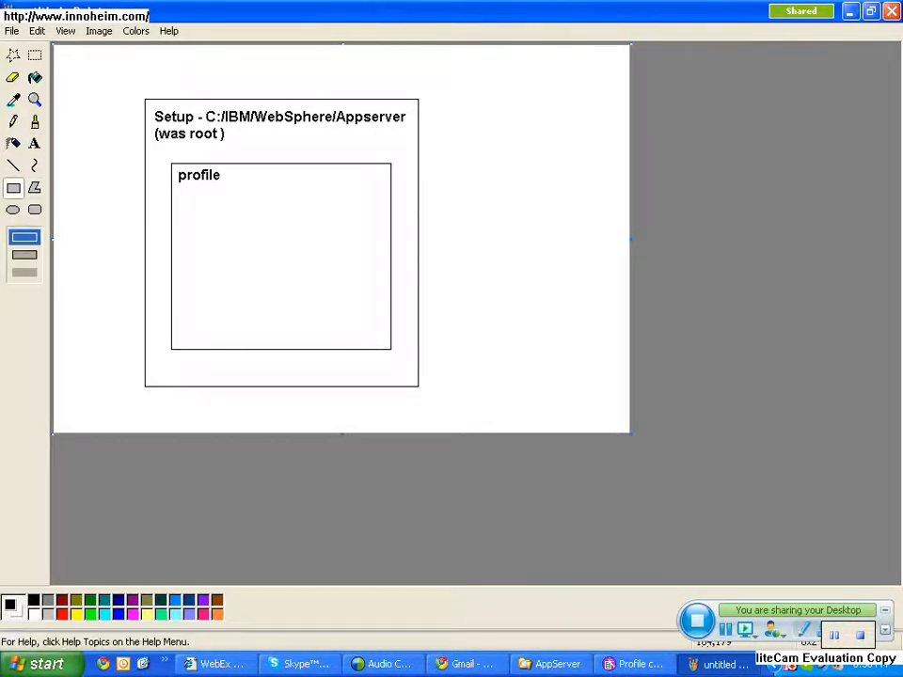
mouse_move(194, 189)
mouse_down()
mouse_move(234, 243)
mouse_move(314, 296)
mouse_move(369, 312)
mouse_up()
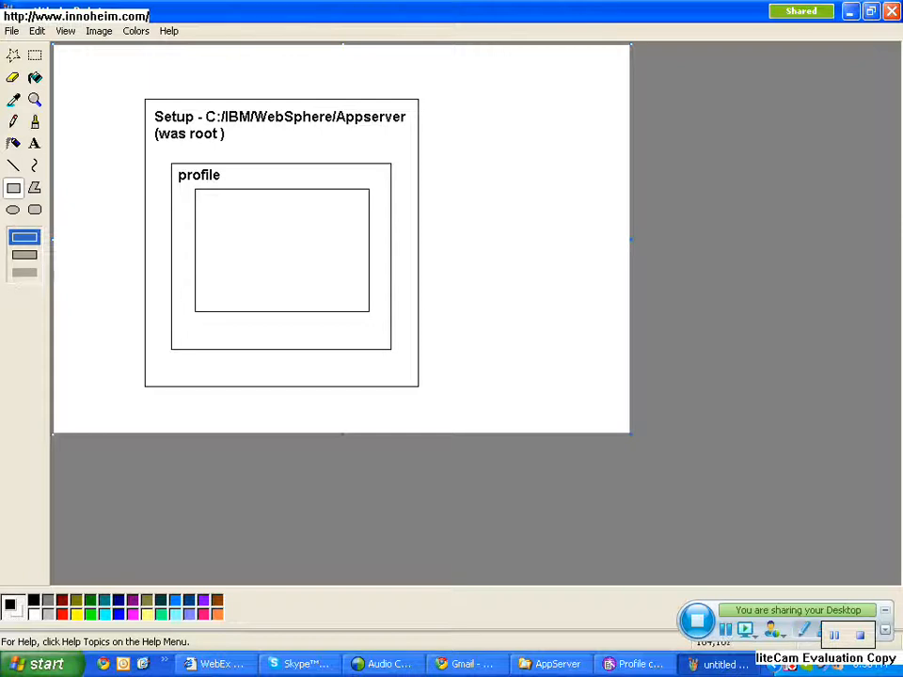
click(35, 144)
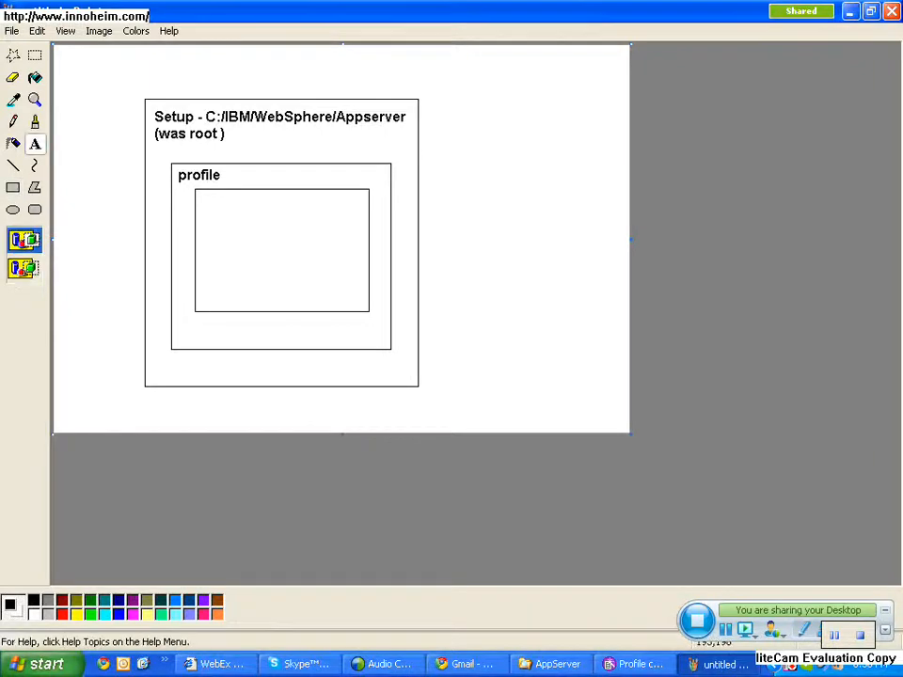
mouse_move(202, 191)
mouse_down()
mouse_move(285, 223)
mouse_move(341, 221)
mouse_up()
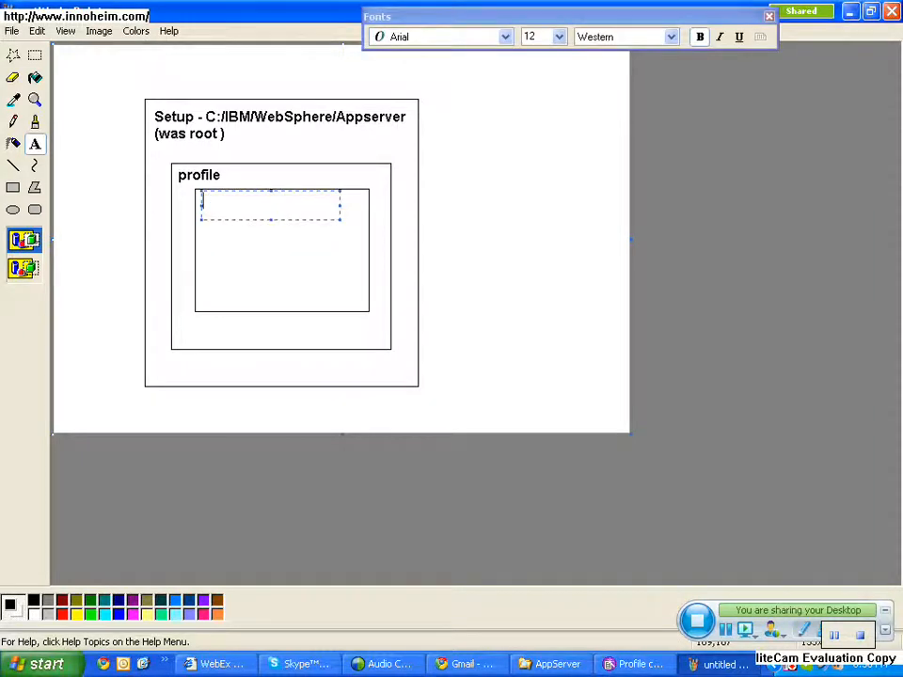
text(Cell)
click(278, 240)
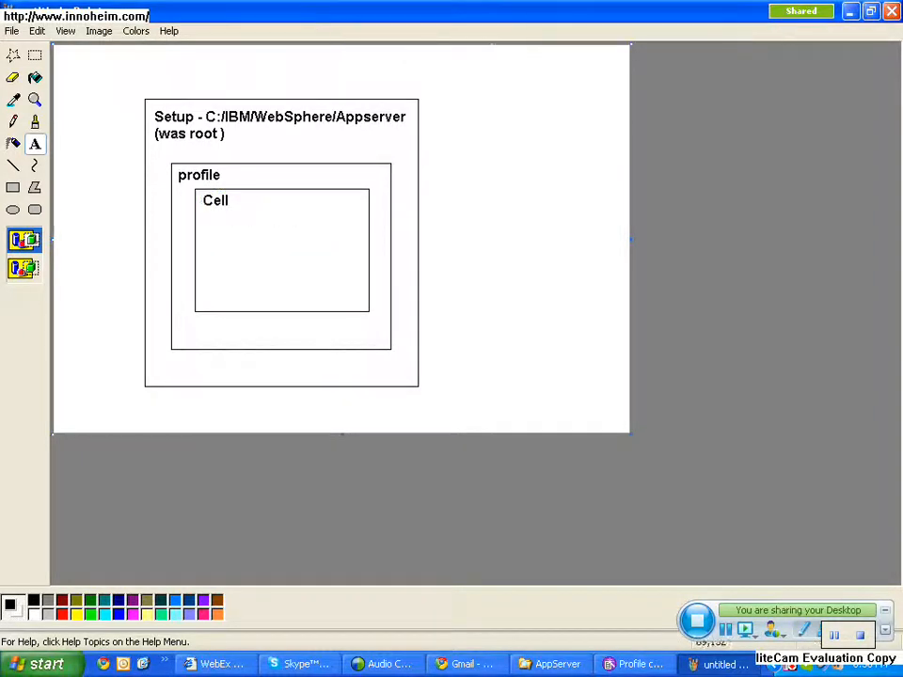
- Draw a rectangle inside the Cell box, below its label, and label it "node" at its upper-left corner
click(13, 187)
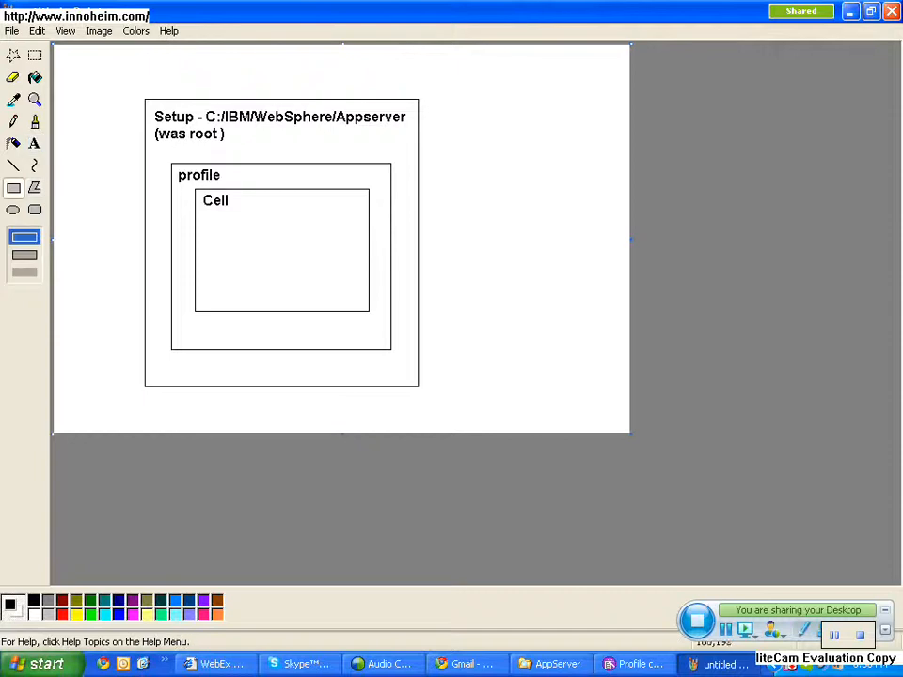
mouse_move(216, 215)
mouse_down()
mouse_move(270, 262)
mouse_move(359, 292)
mouse_up()
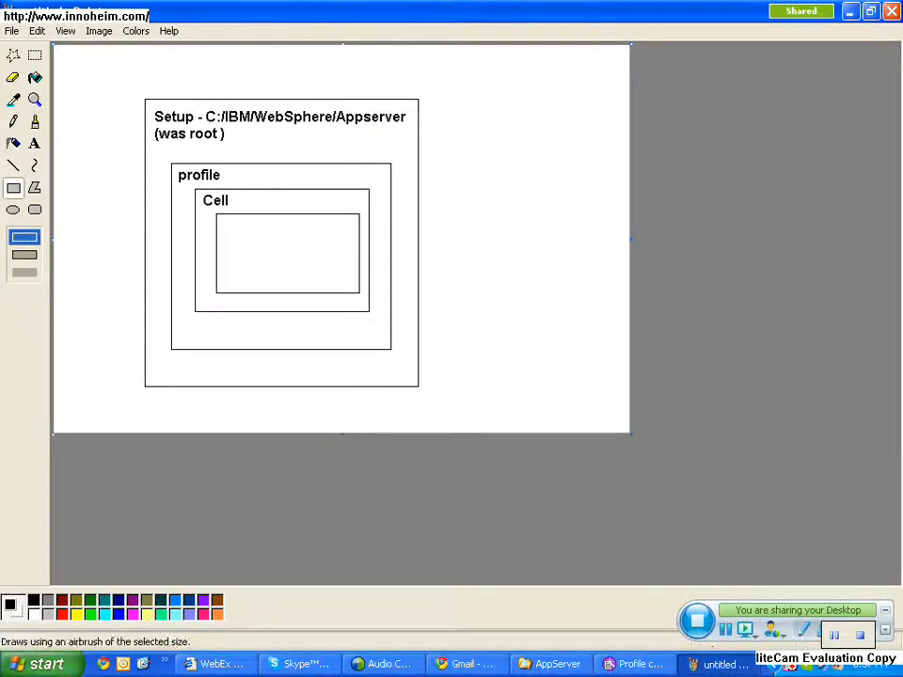
click(34, 143)
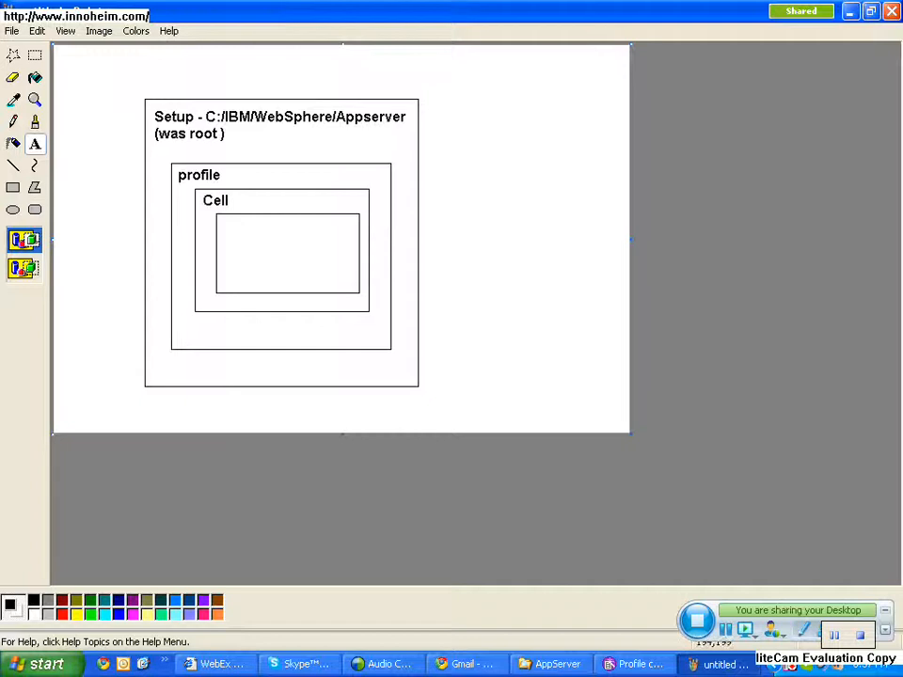
drag(223, 219, 316, 236)
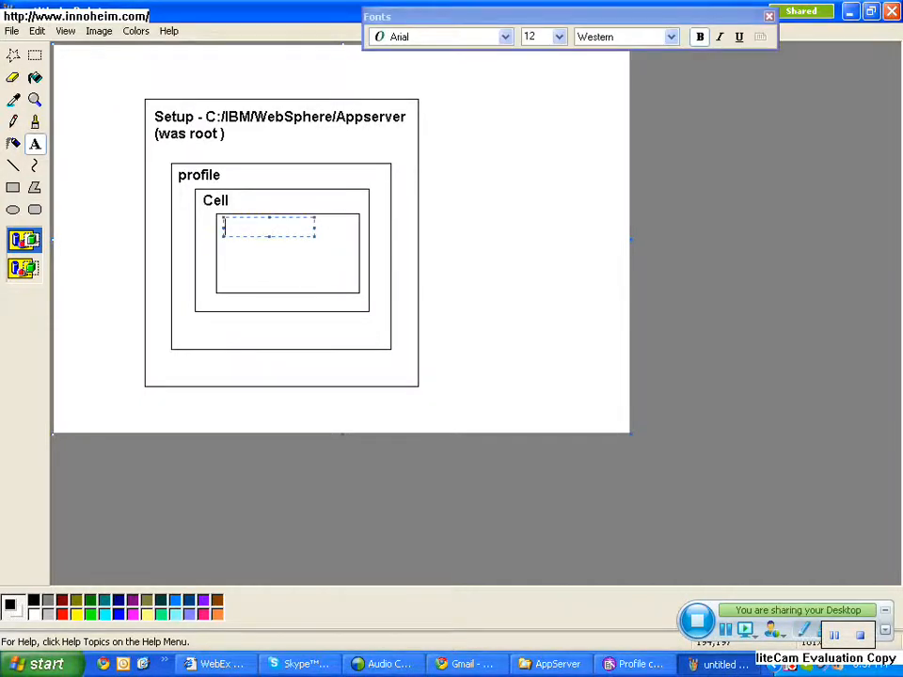
text(N)
key(BackSpace)
text(node)
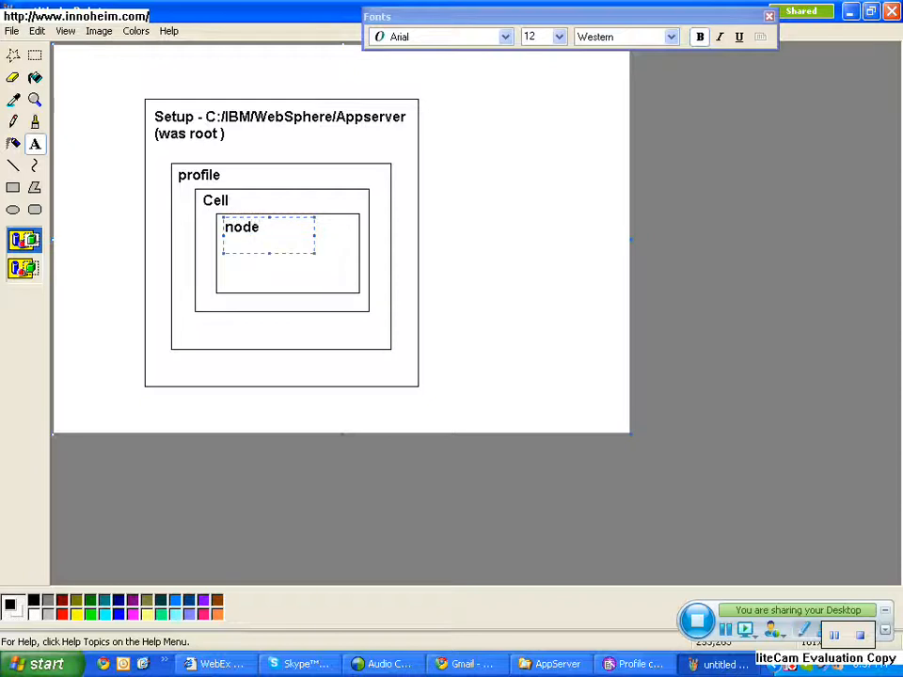
click(330, 268)
- Draw a rectangle inside the node box, below its label, and label it "Server"
click(14, 188)
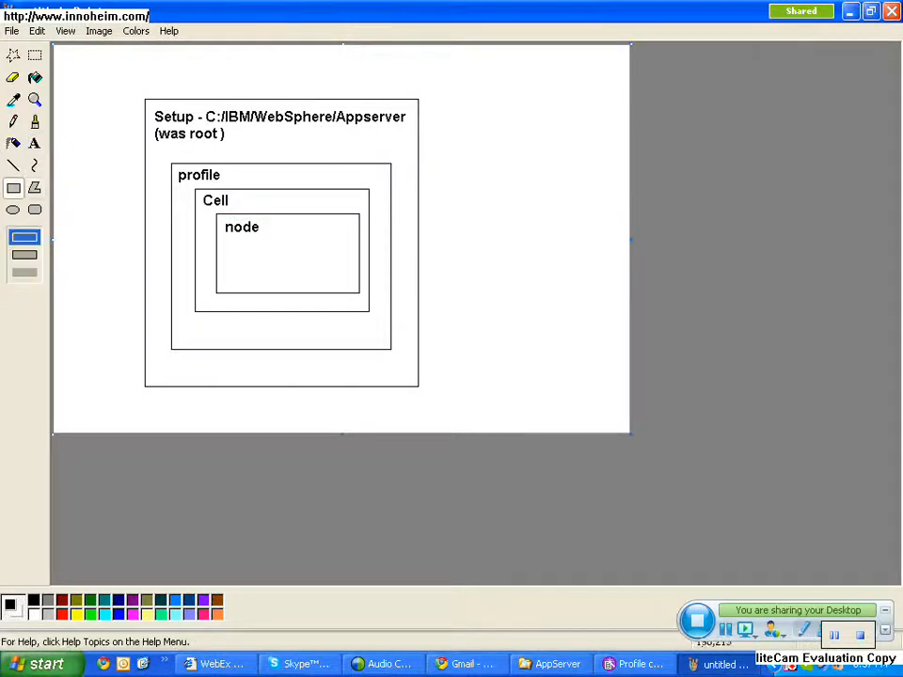
drag(230, 239, 345, 281)
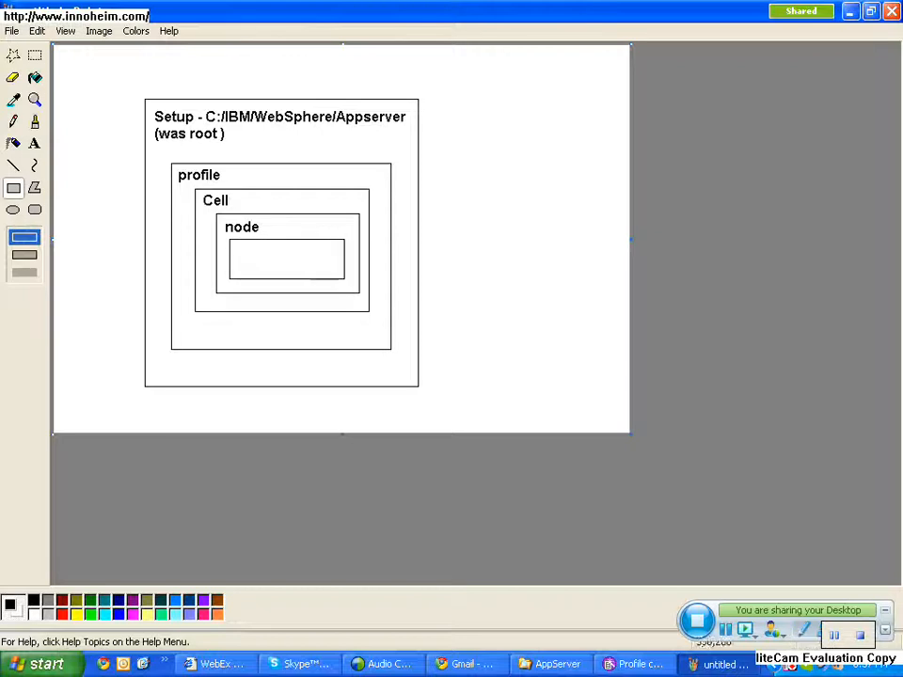
click(33, 143)
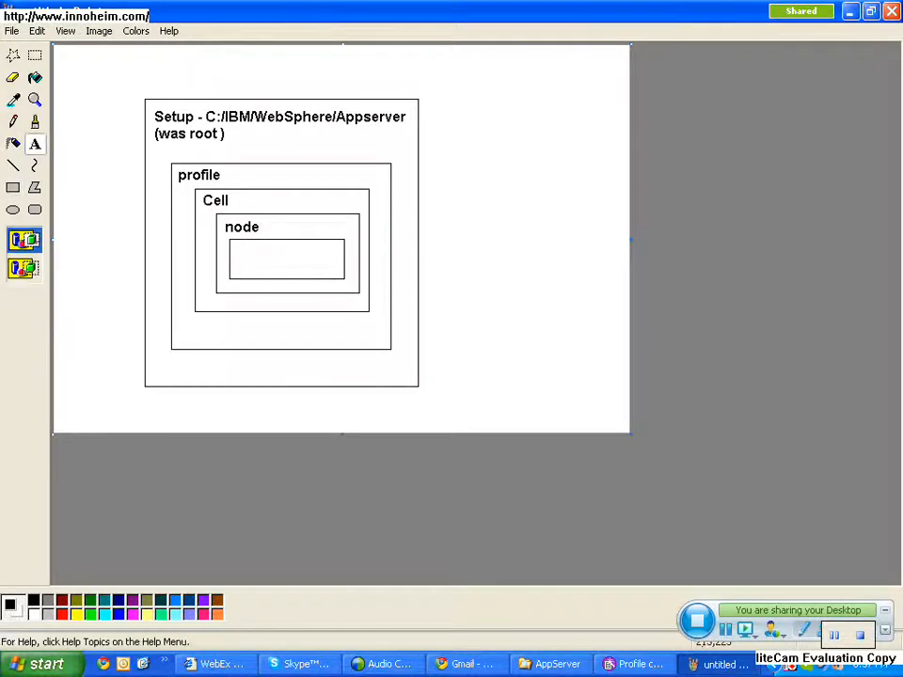
drag(240, 244, 310, 257)
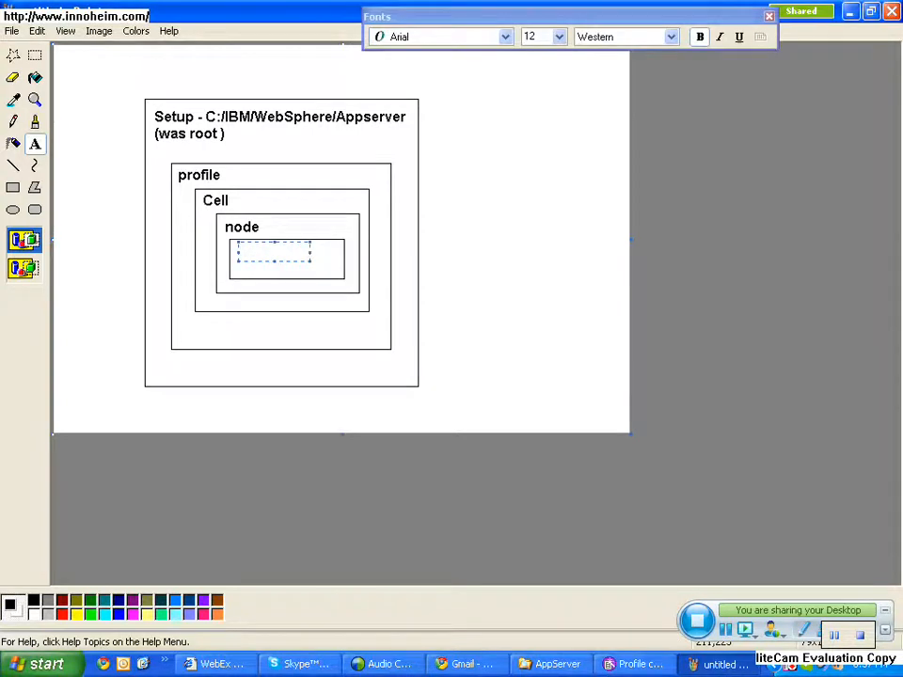
text(Server)
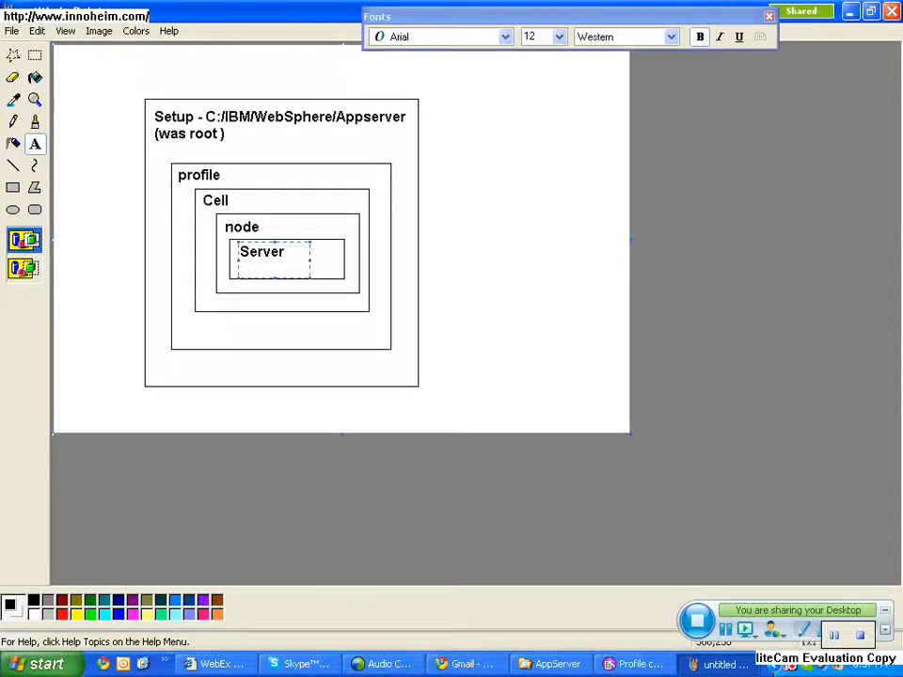
click(541, 266)
- Draw a small flat rectangle under the Server label and a straight line from it up to the blank area beyond the Setup box
click(13, 187)
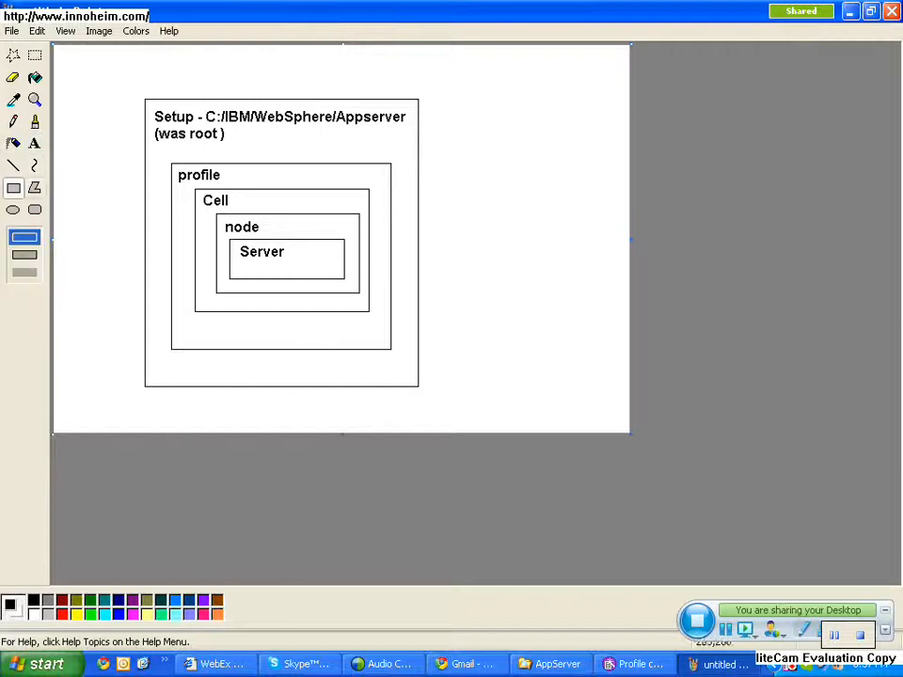
drag(243, 262, 323, 274)
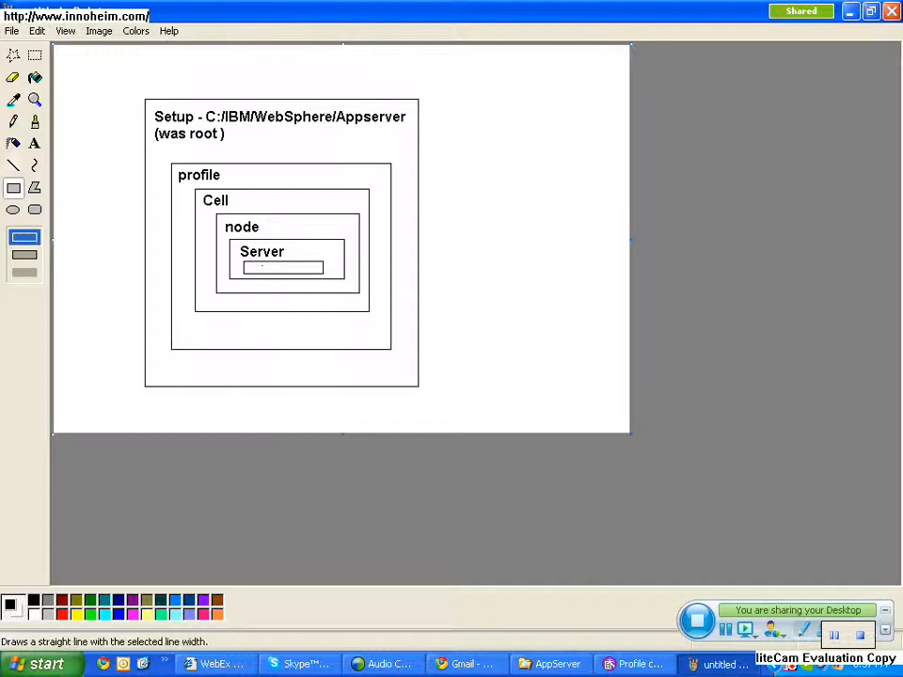
click(13, 166)
drag(310, 267, 528, 169)
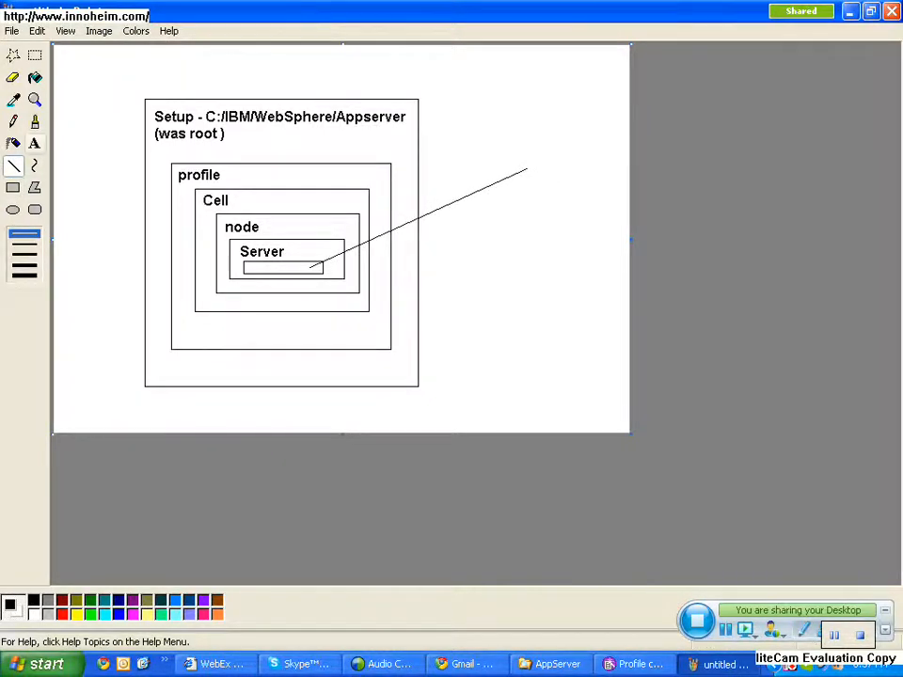
- Add the text label "APPlications" at the outer end of the line
click(34, 143)
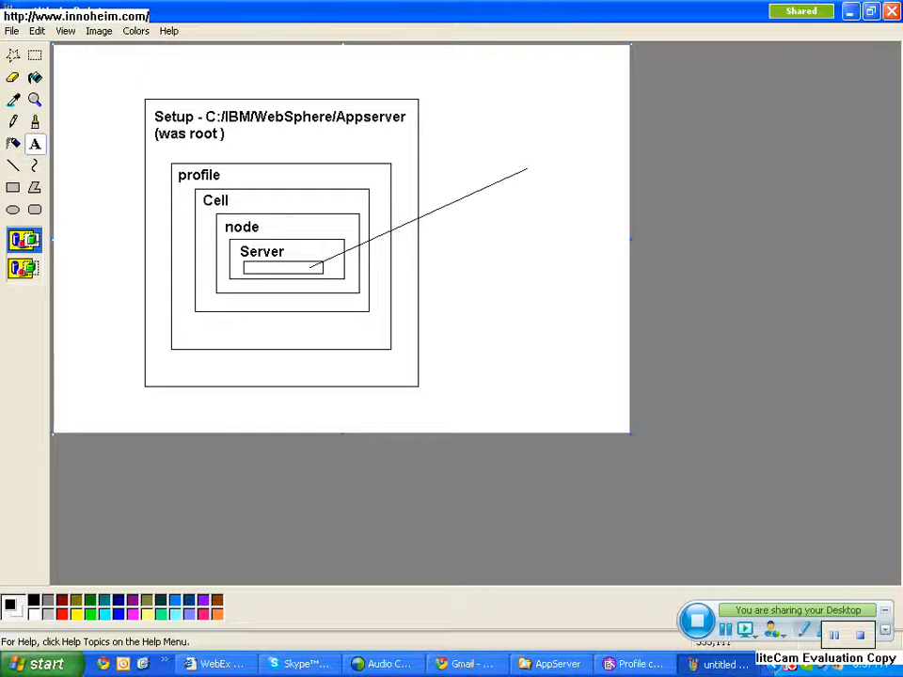
drag(525, 139, 620, 204)
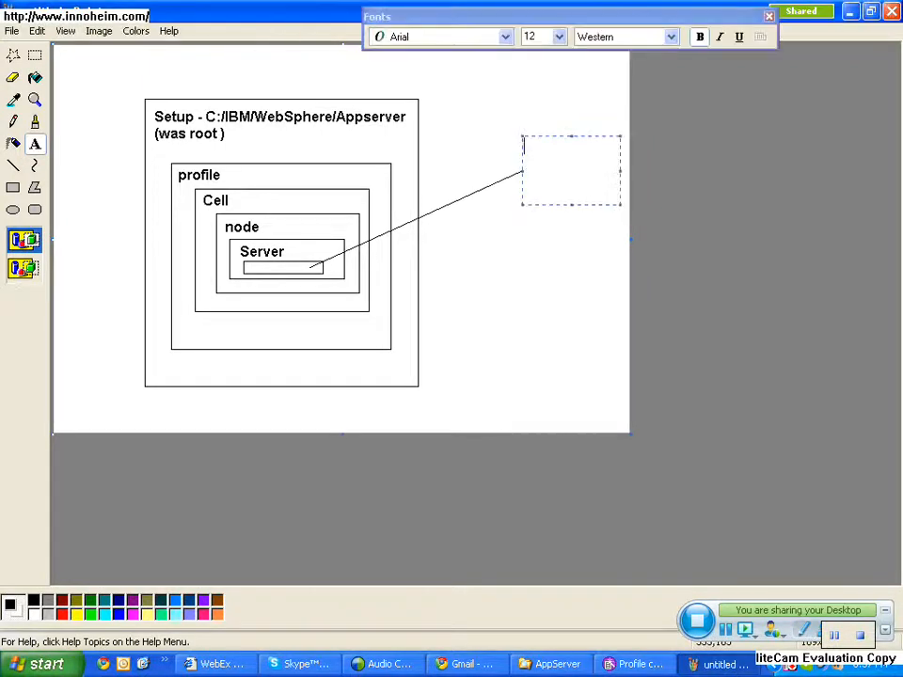
text(APPlicat)
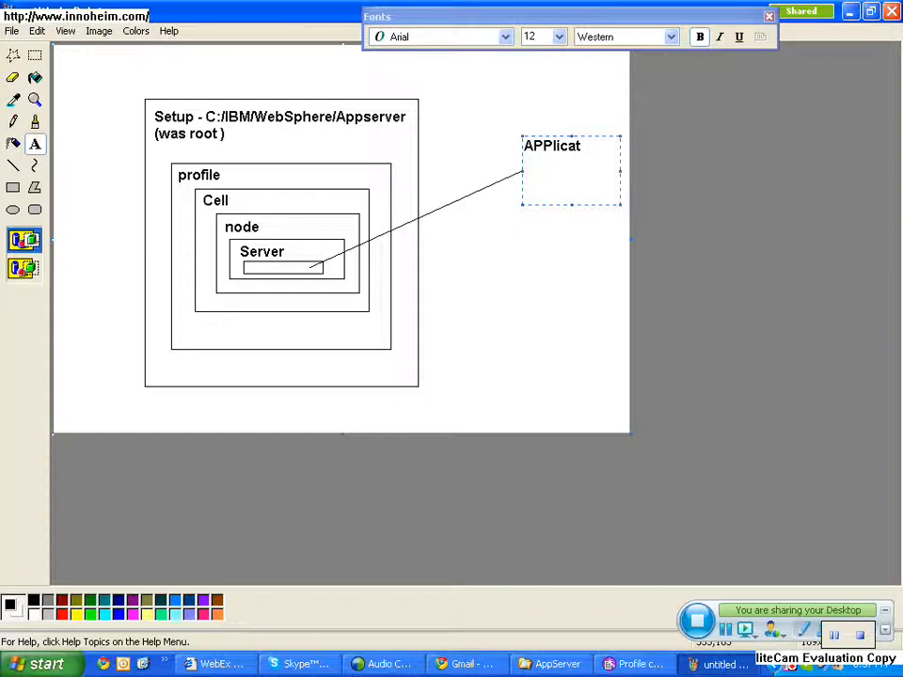
text(ions)
click(540, 303)
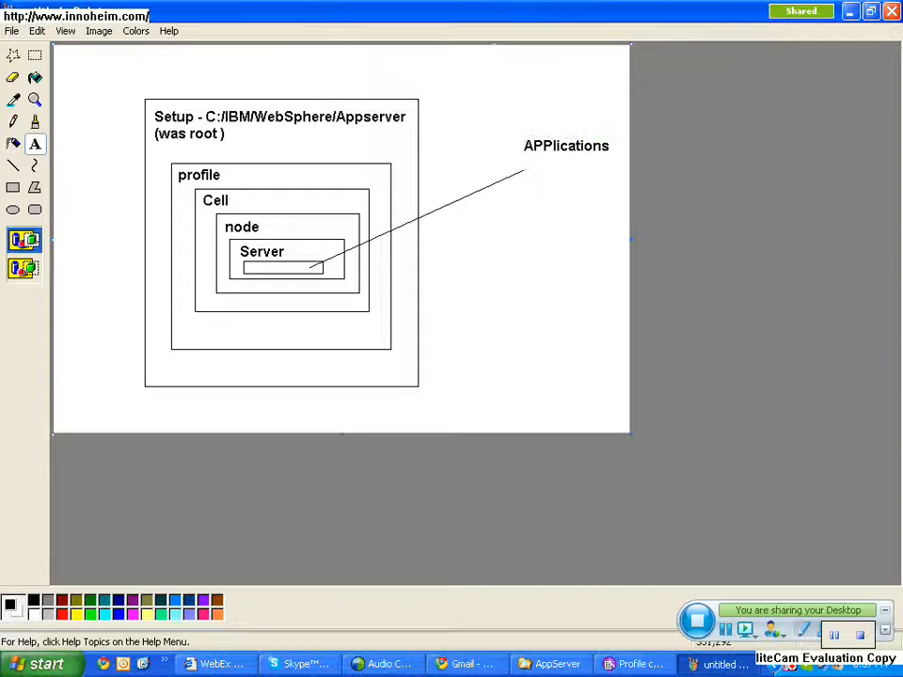
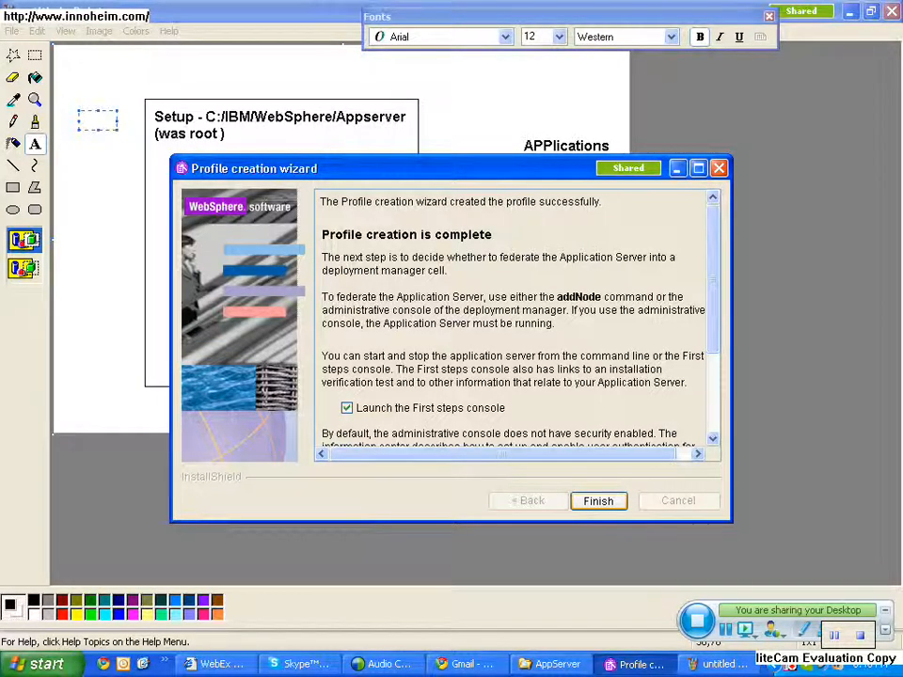
- Finish the Profile creation wizard with the First steps console set to launch
key(Return)
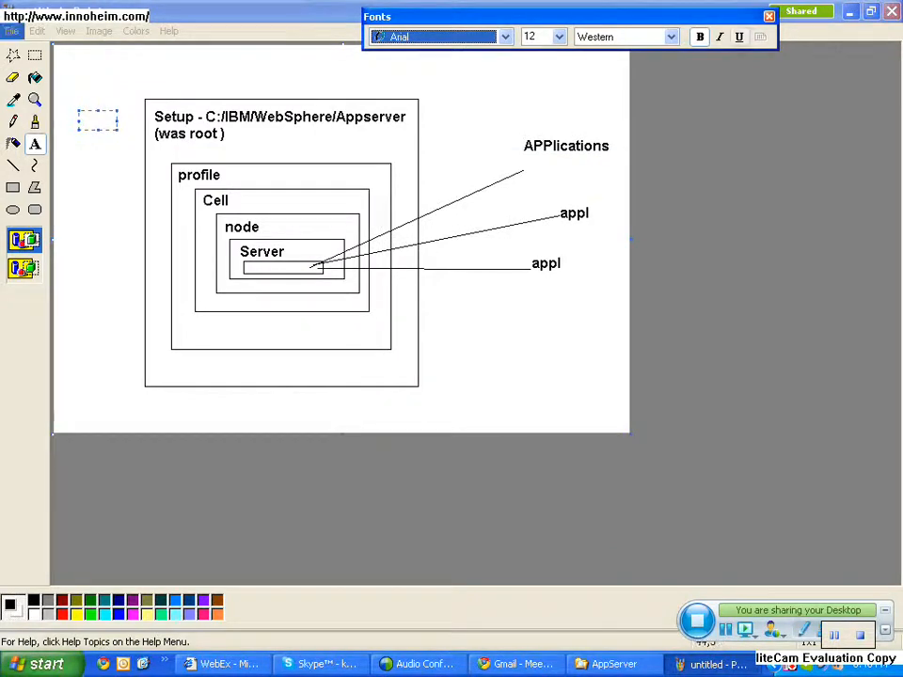
- Save the Paint diagram as a 24-bit bitmap named "hierarchy" in the was_online folder of My Pictures
click(11, 30)
click(37, 94)
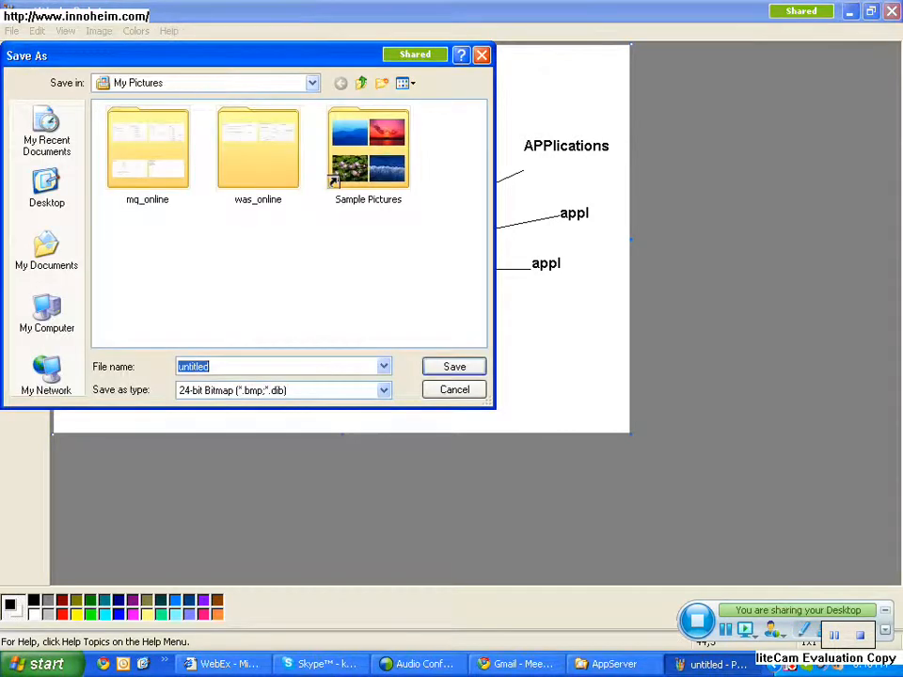
double_click(261, 165)
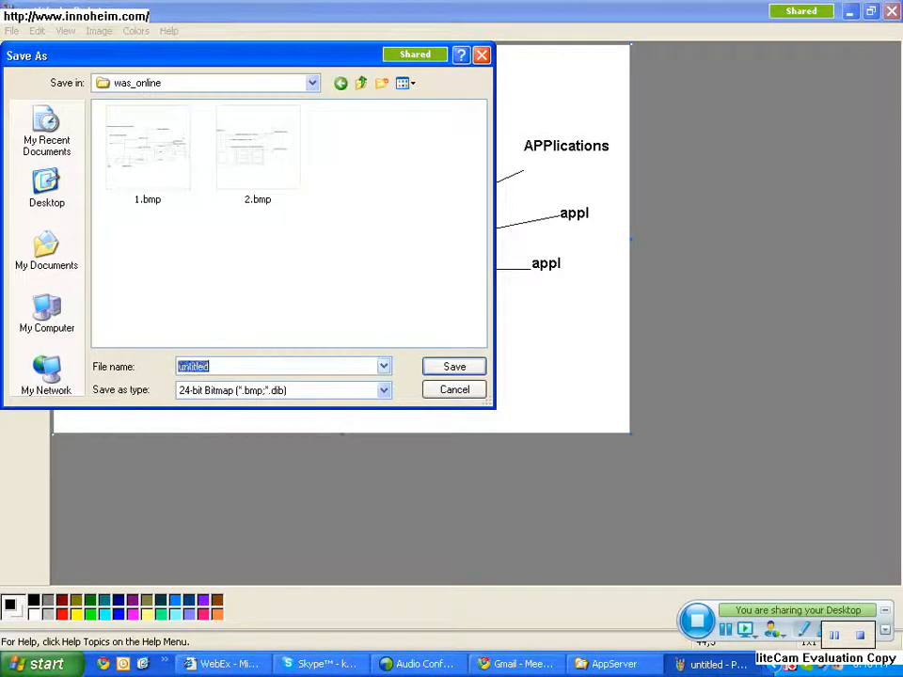
text(hierarc)
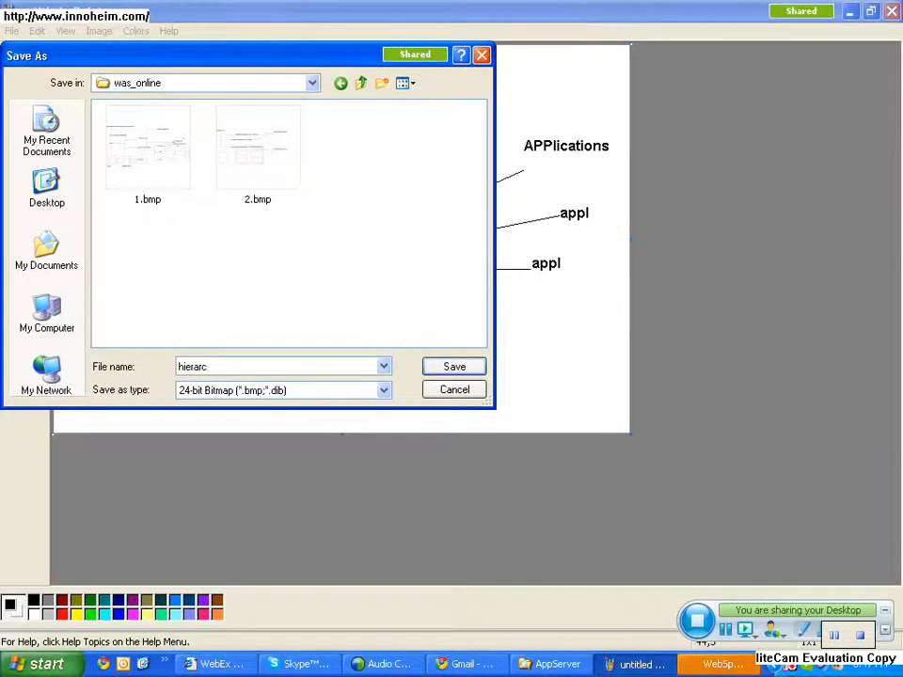
text(hy)
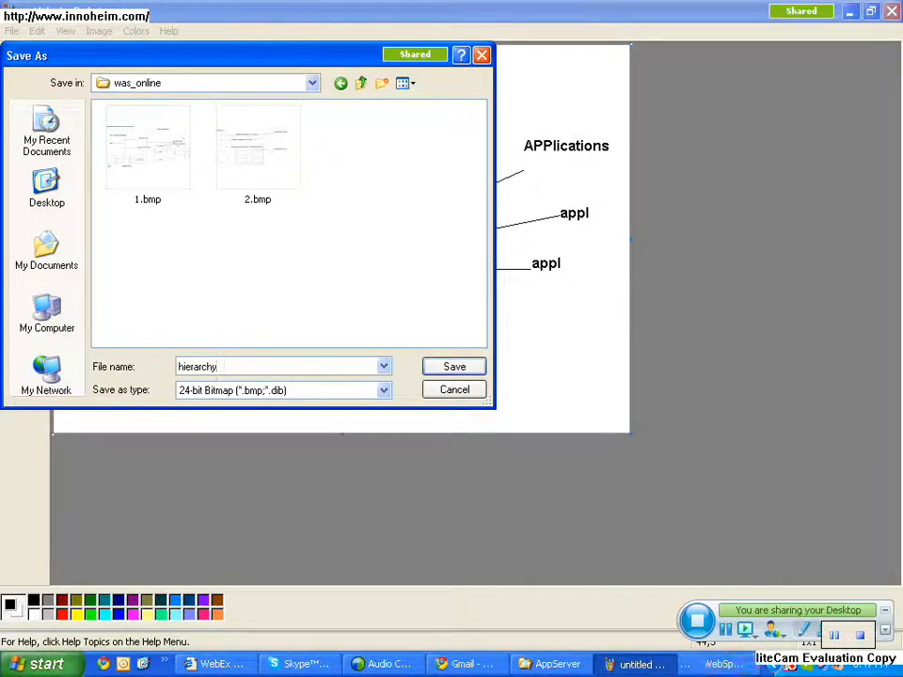
key(Return)
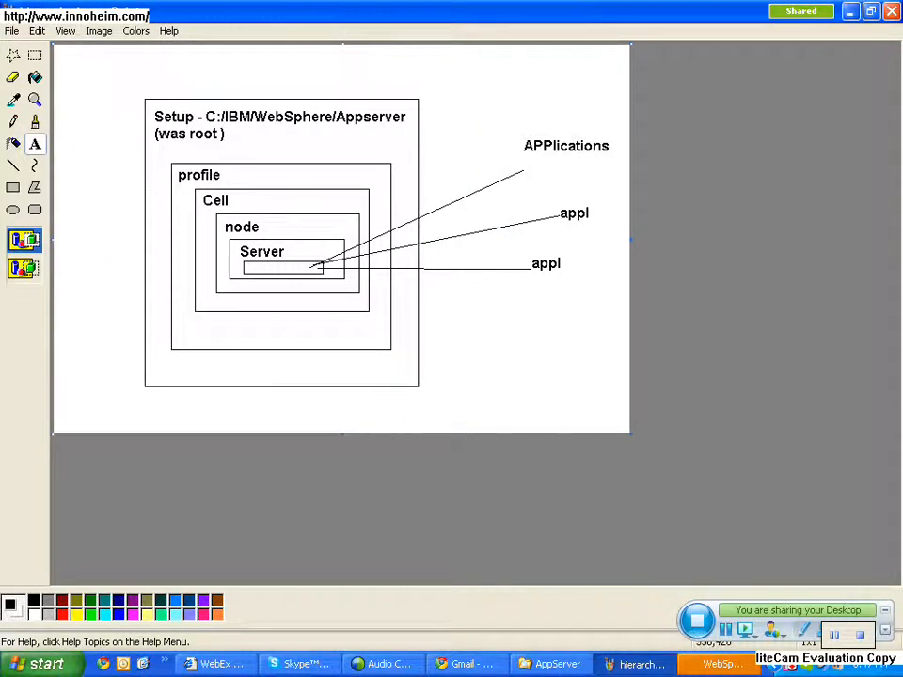
- Close Paint, run the Installation verification from the AppSrv01 First steps console, and minimize its output window
click(722, 664)
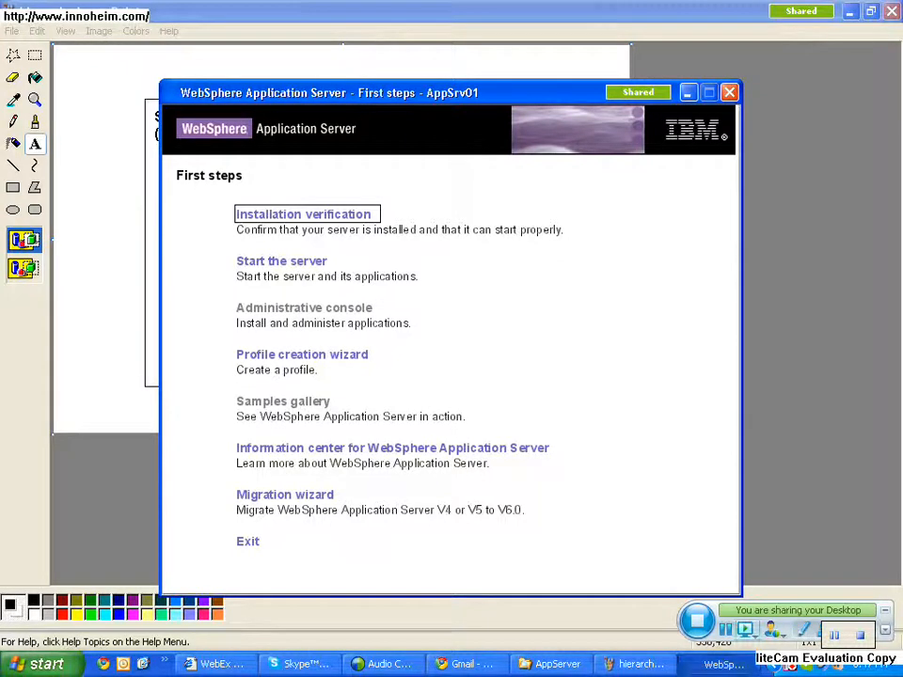
click(892, 12)
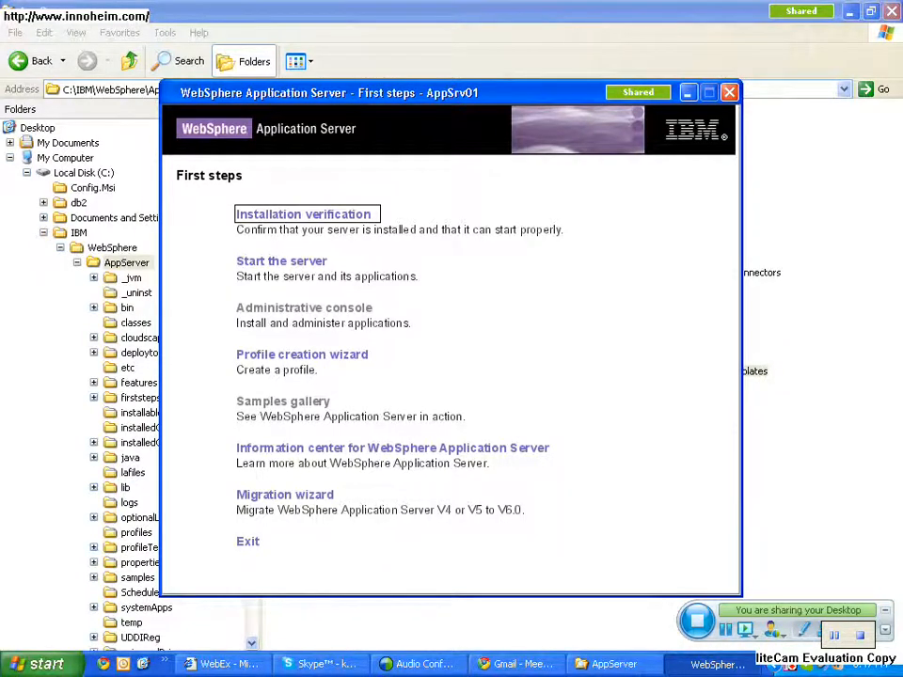
click(303, 215)
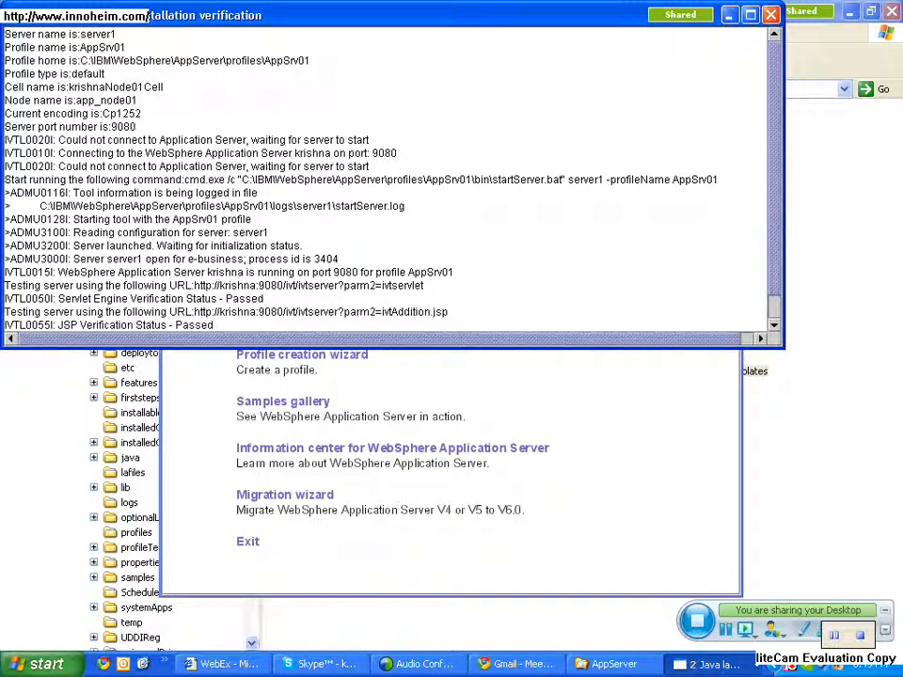
click(729, 15)
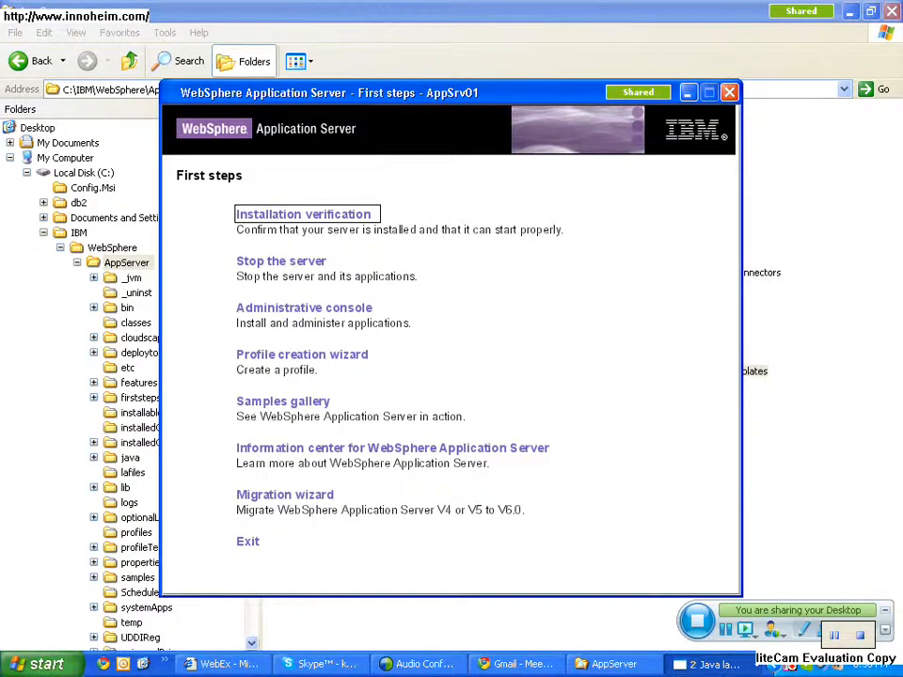
- Examine the profiles and profileTemplates folders under C:\IBM_BASE\WebSphere\AppServer
click(43, 233)
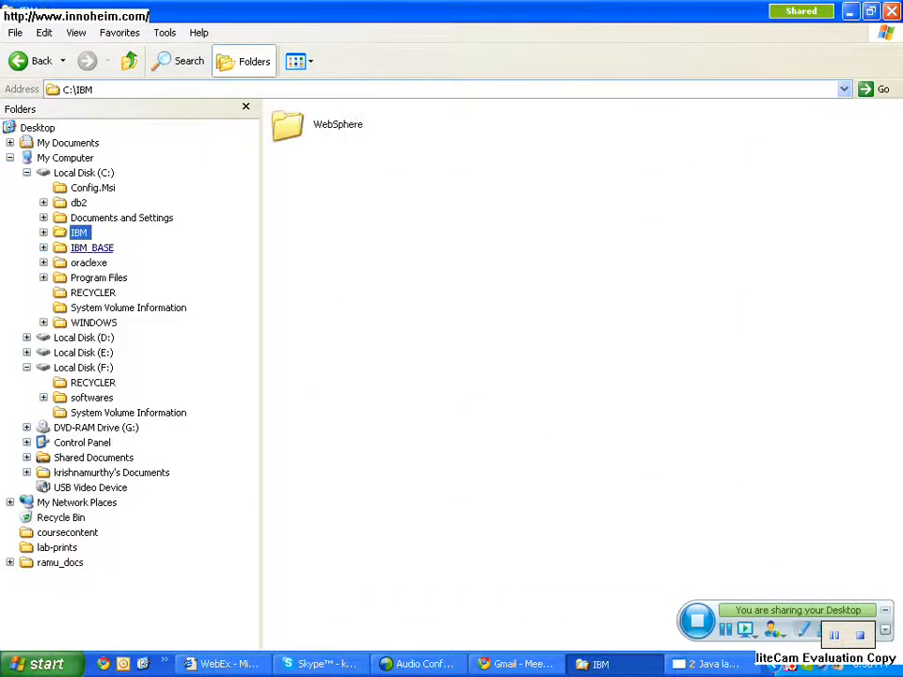
click(92, 248)
click(112, 263)
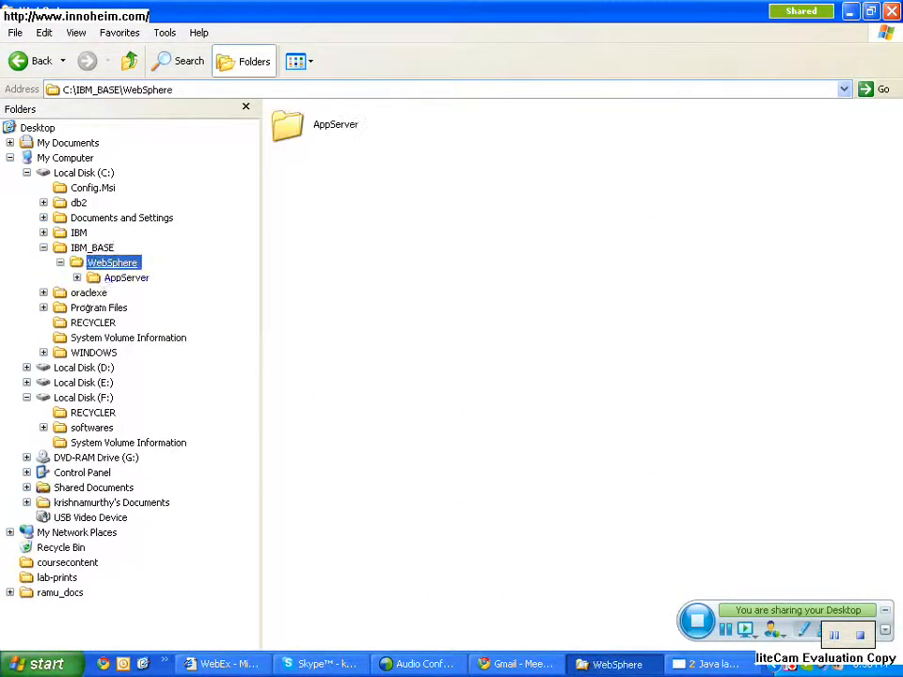
click(126, 278)
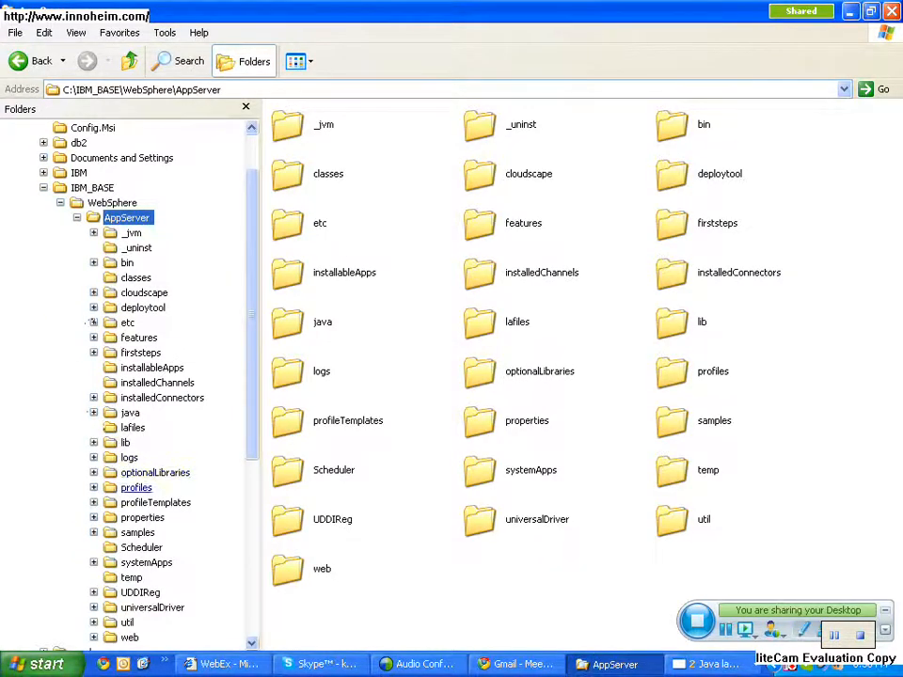
click(136, 487)
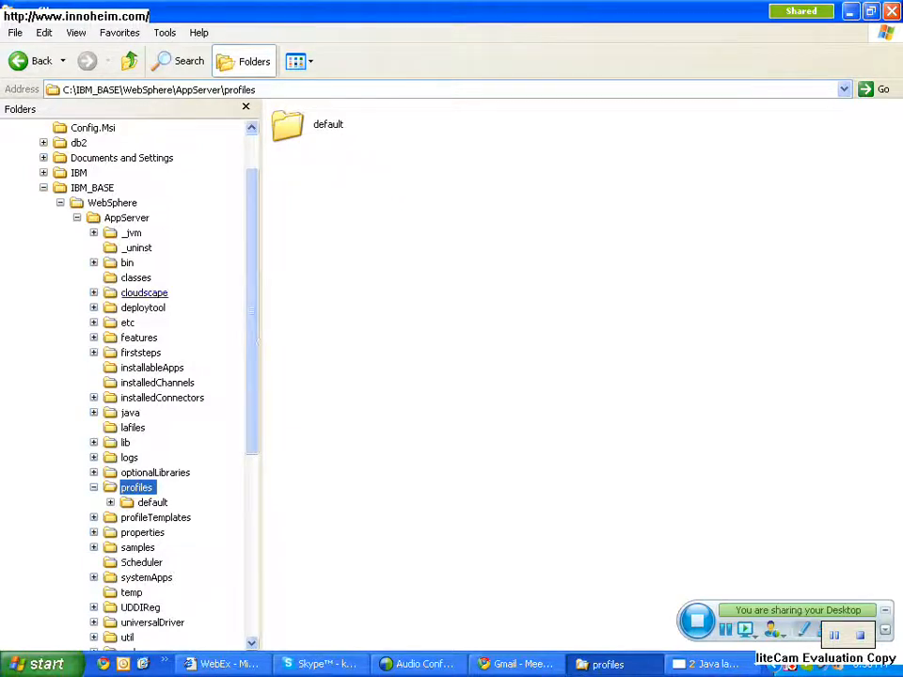
click(156, 517)
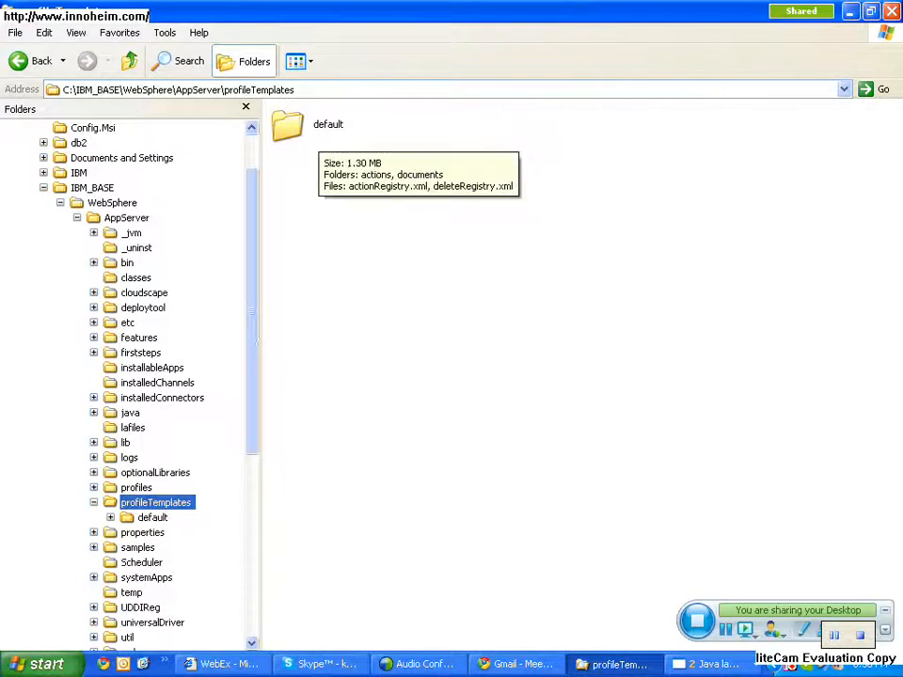
- Return to C:\IBM_BASE and view the templates in C:\IBM\WebSphere\AppServer\profileTemplates for comparison
click(129, 61)
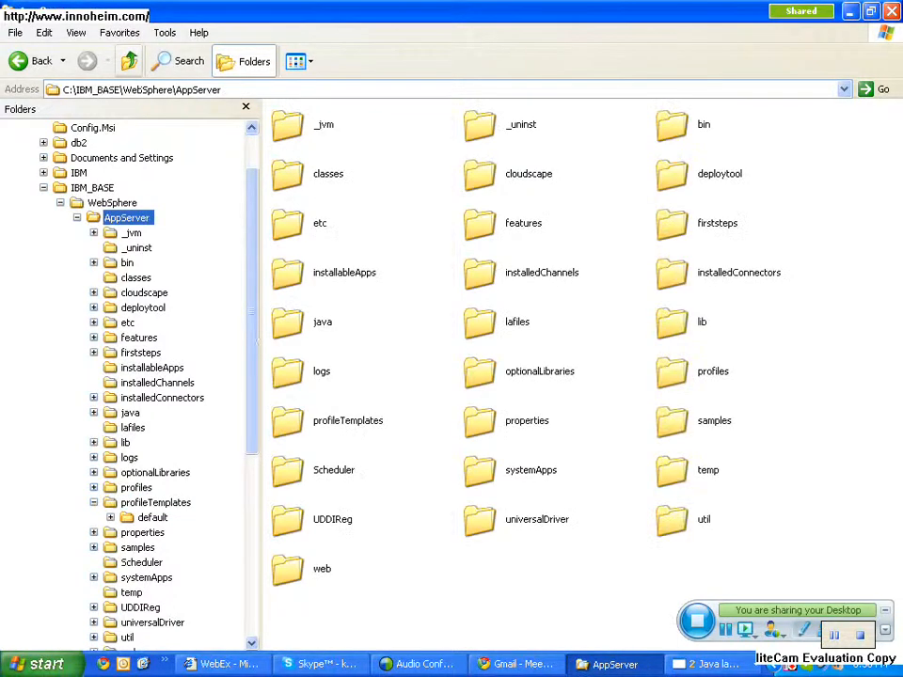
click(129, 61)
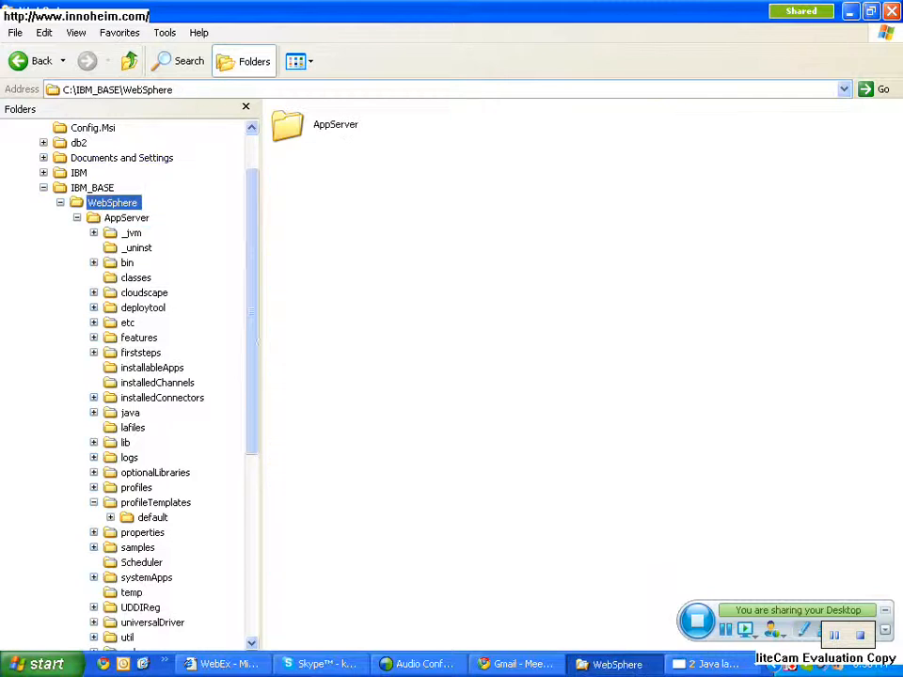
click(129, 62)
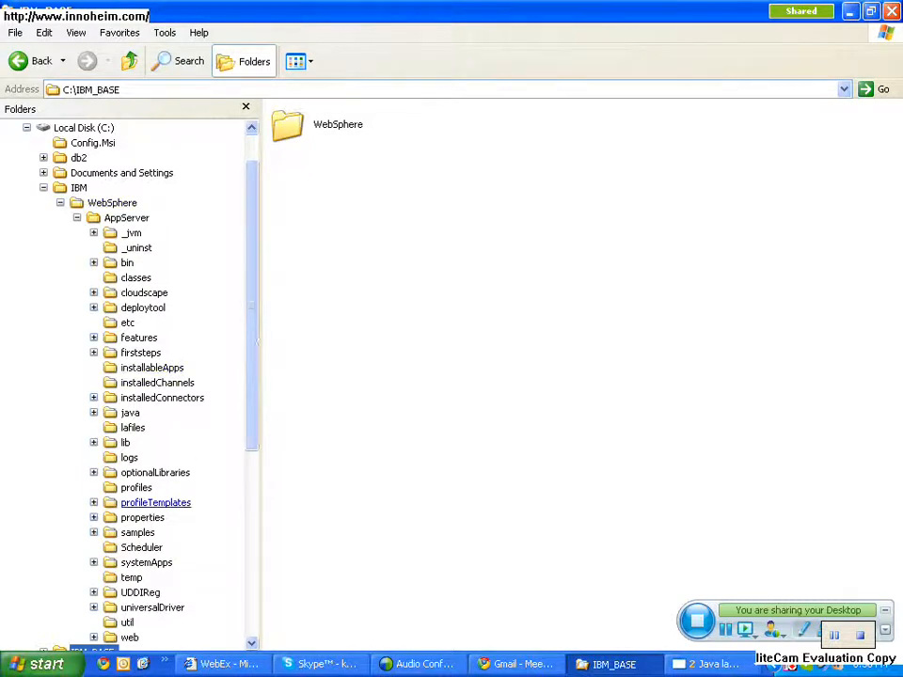
click(155, 502)
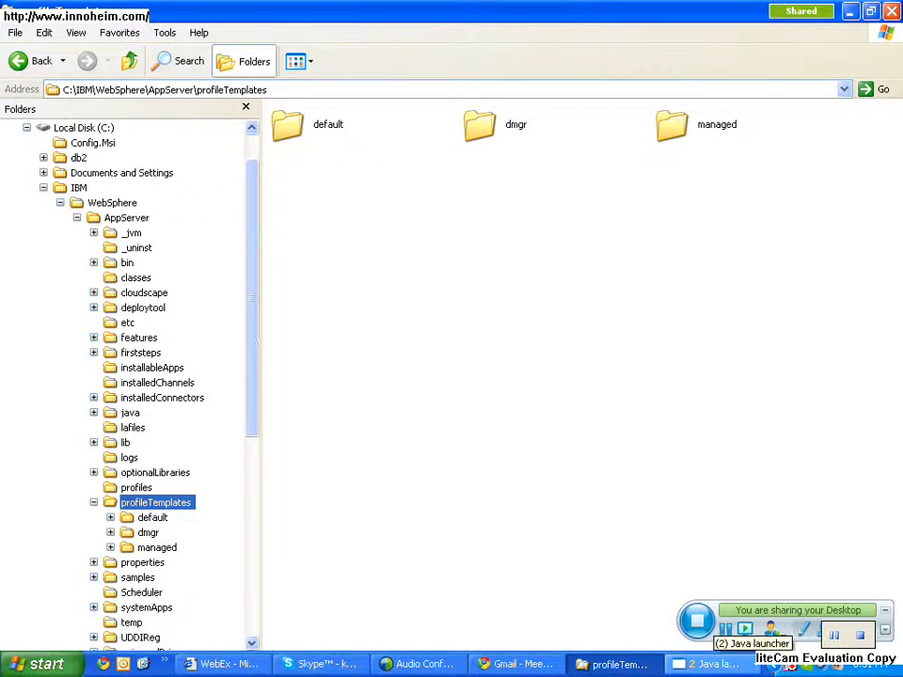
- Review the final lines of the Installation verification output, and close both it and the First steps console
click(707, 665)
click(741, 616)
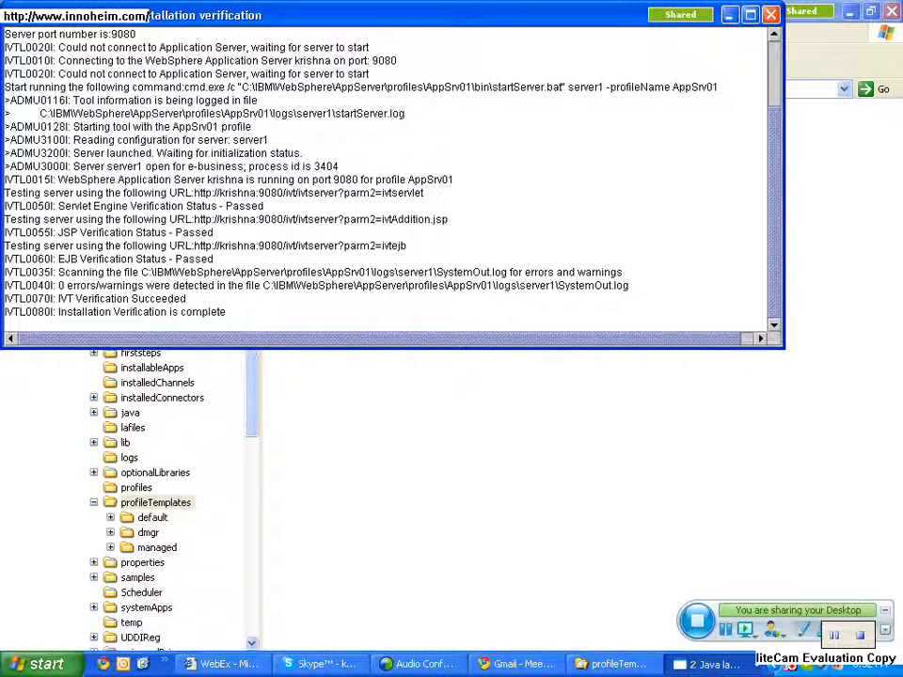
drag(111, 313, 4, 313)
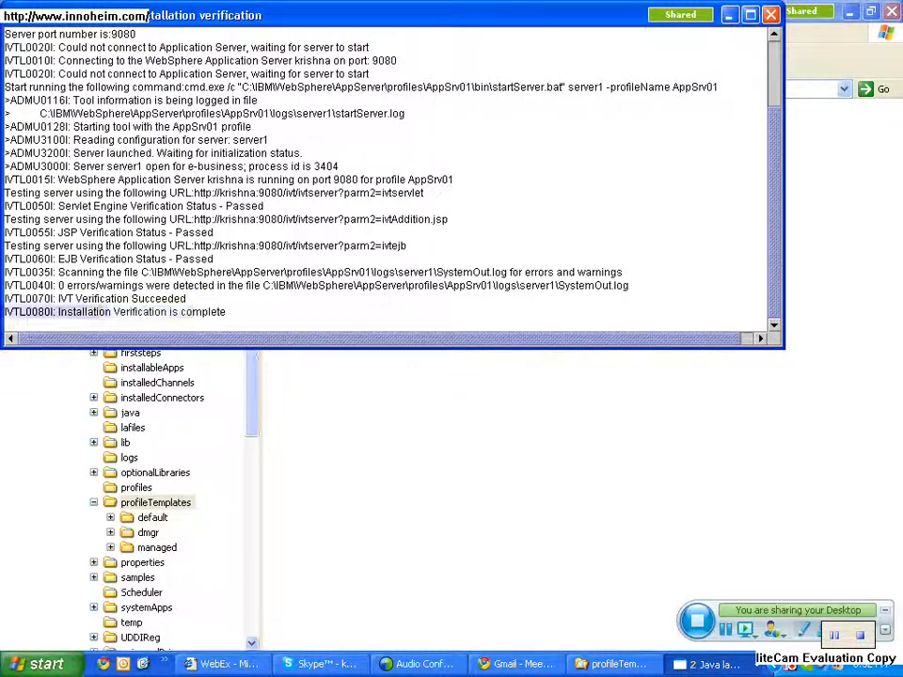
click(771, 15)
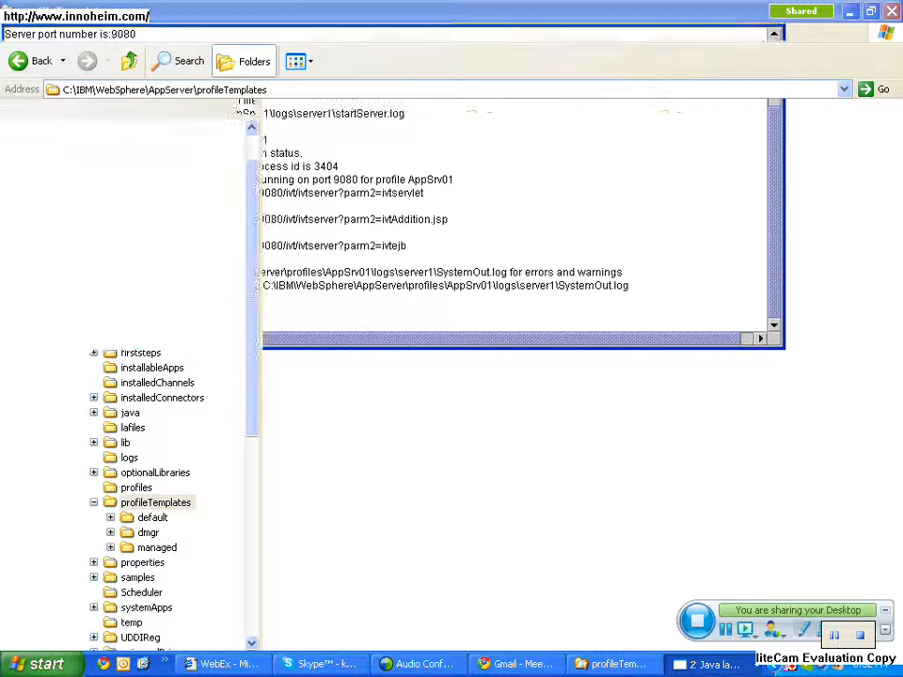
click(717, 664)
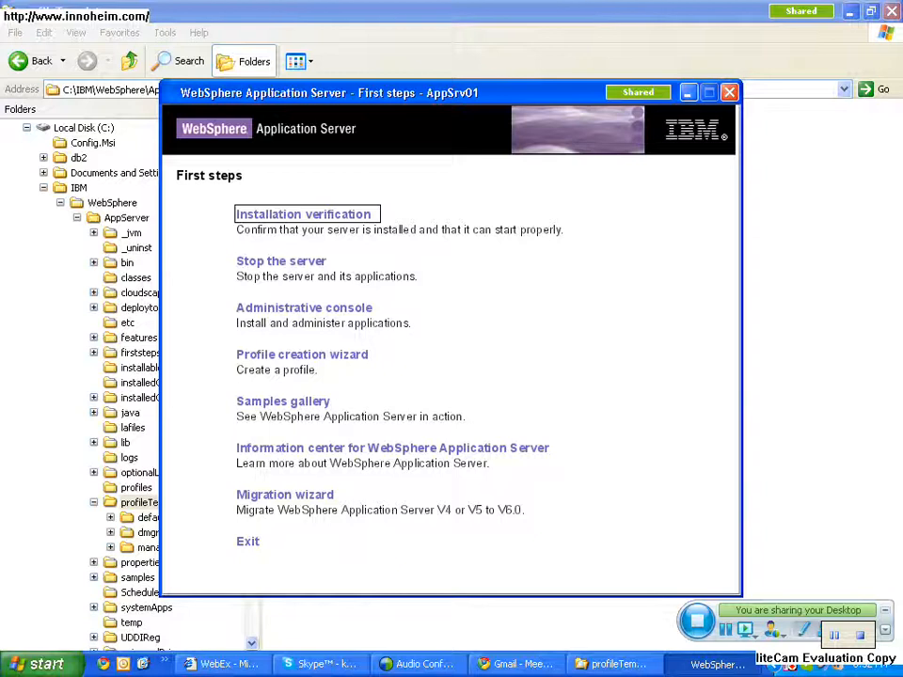
key(alt+F4)
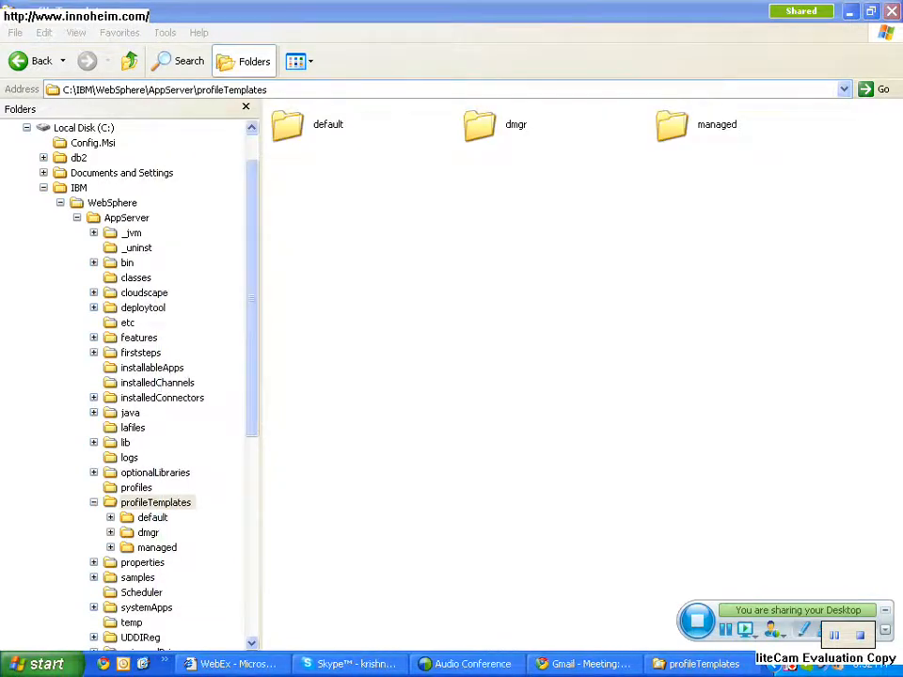
- Browse from C:\IBM\WebSphere\AppServer into profiles\AppSrv01\config\cells
click(130, 62)
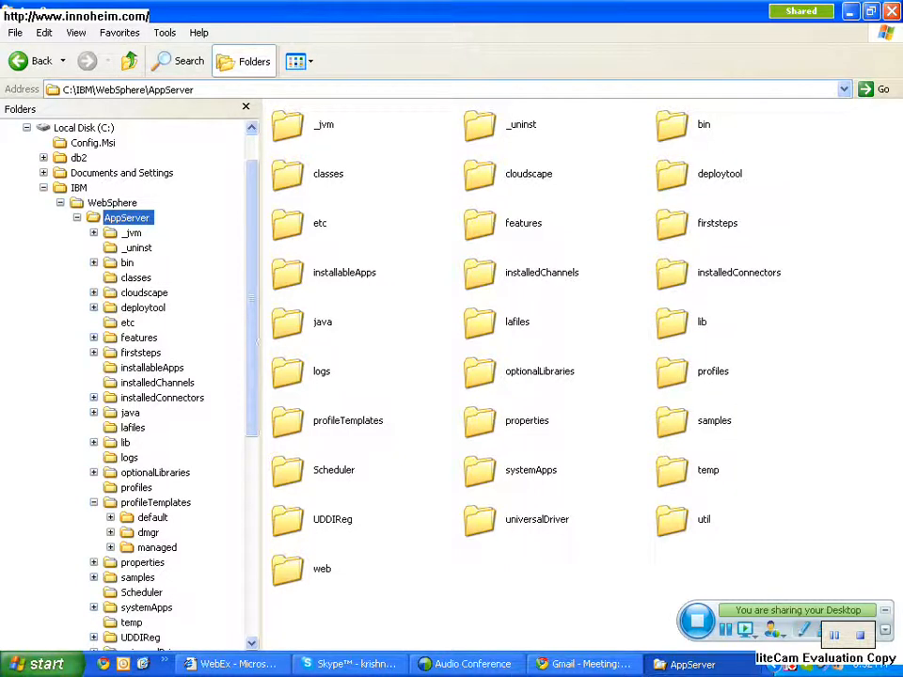
click(95, 503)
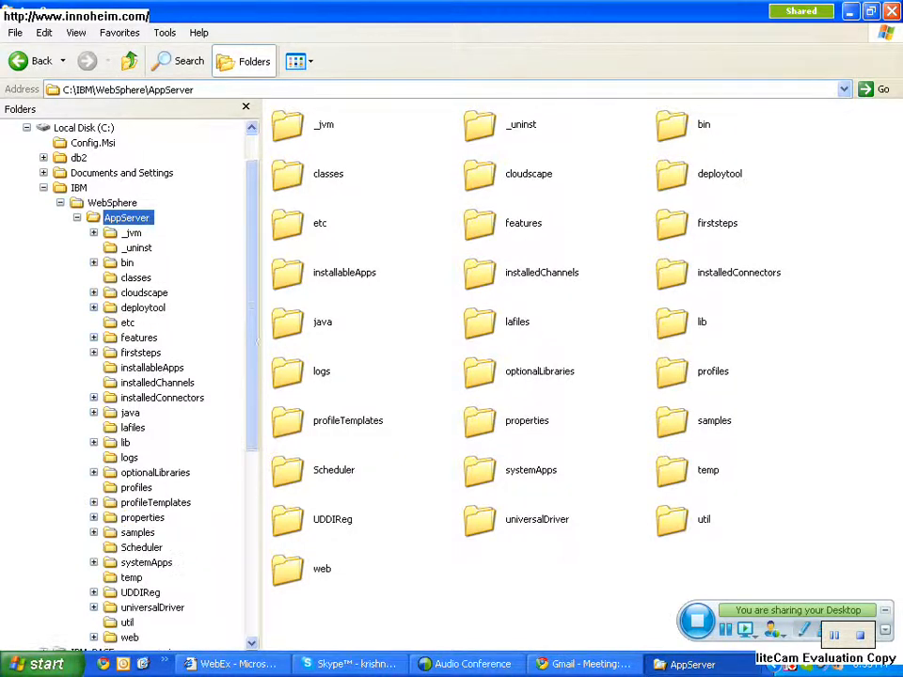
click(136, 487)
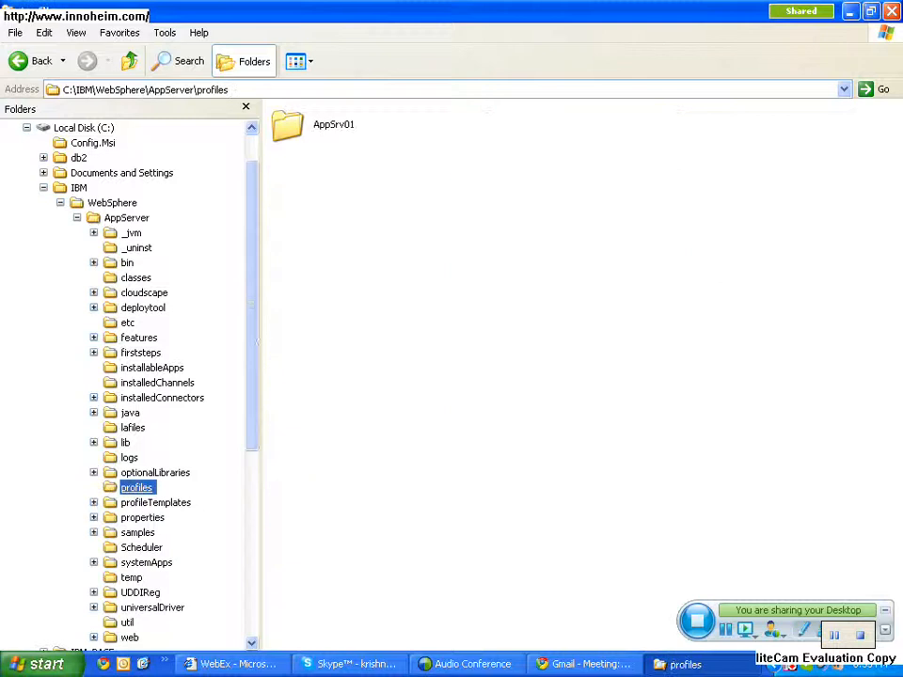
double_click(290, 125)
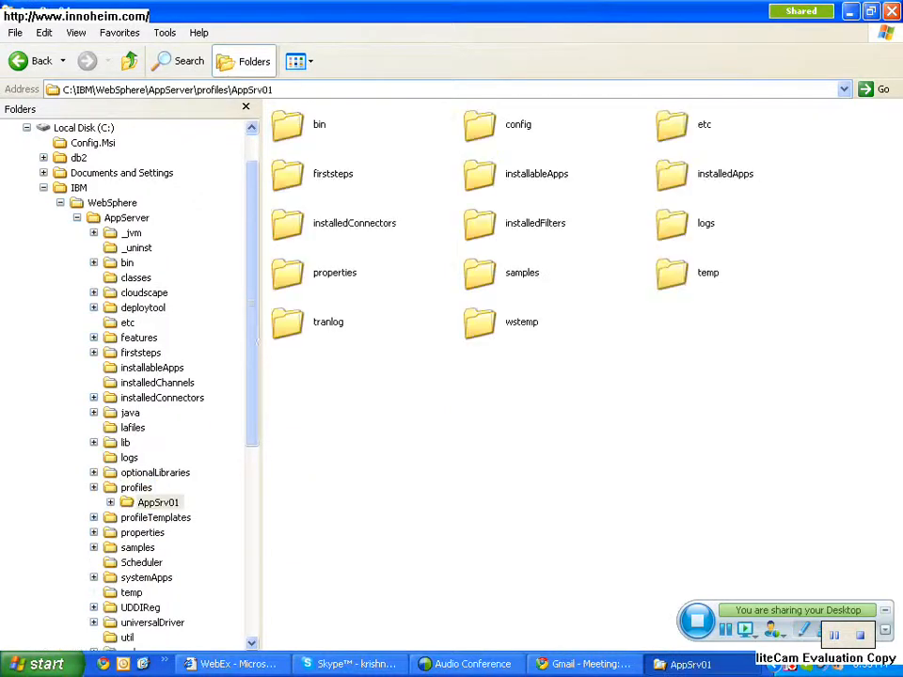
double_click(484, 126)
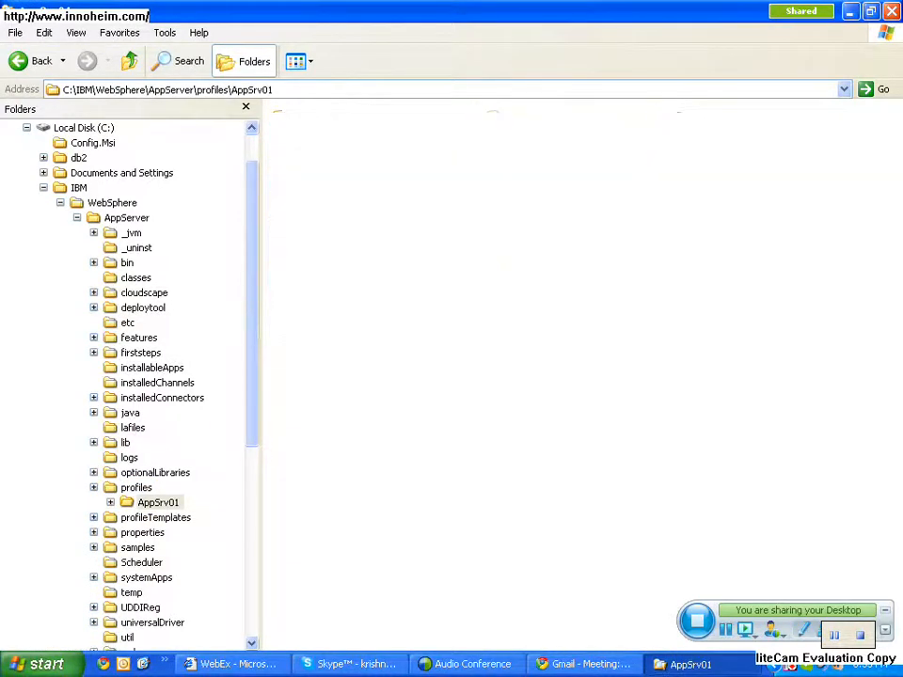
double_click(673, 126)
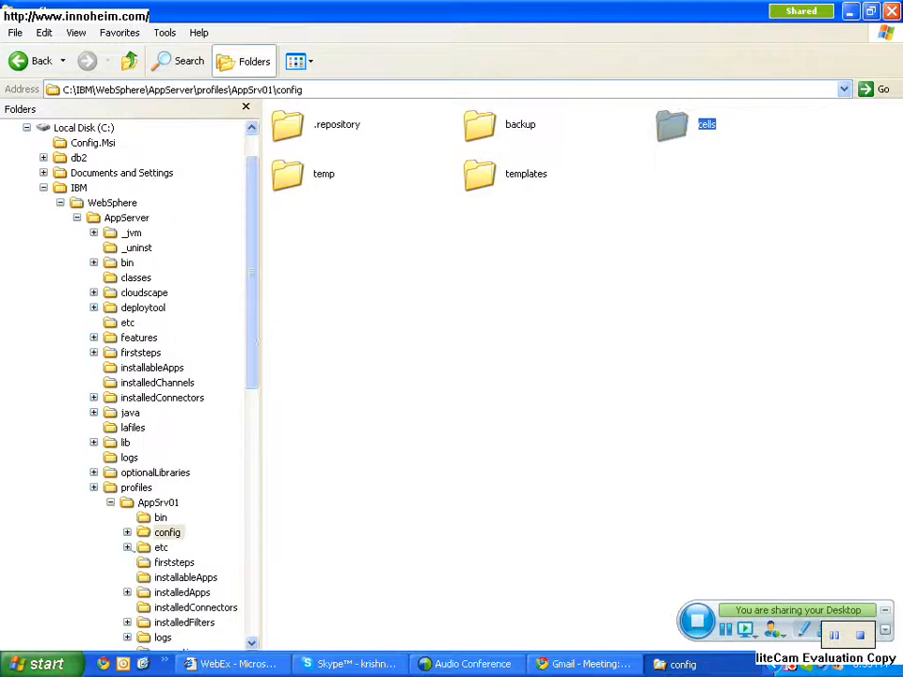
- Open the profile's cell folder, go down through nodes\app_node01\servers to server1, and return to the servers folder
double_click(345, 124)
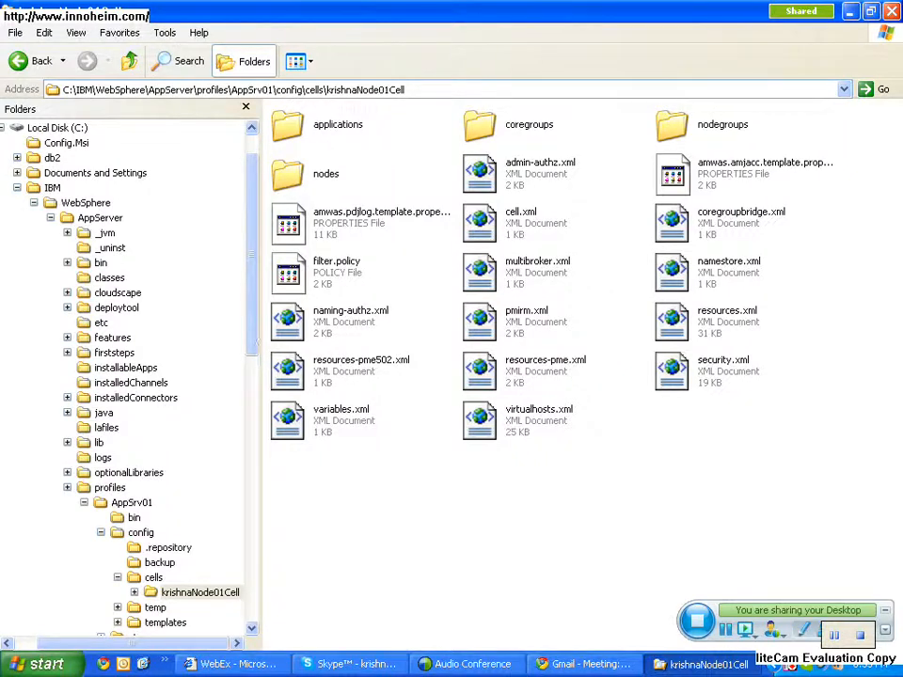
double_click(325, 173)
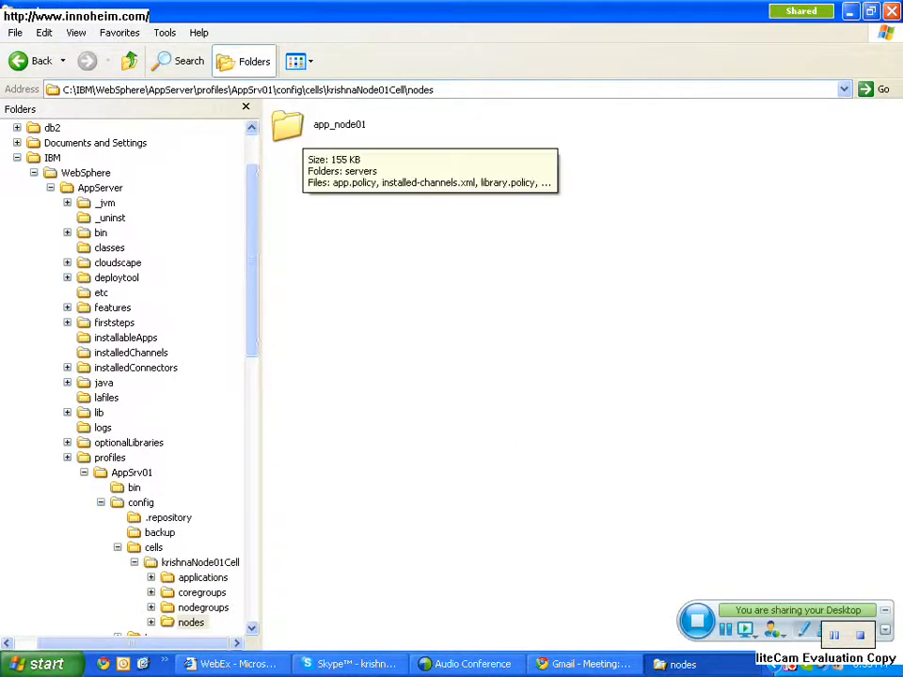
double_click(303, 129)
click(303, 130)
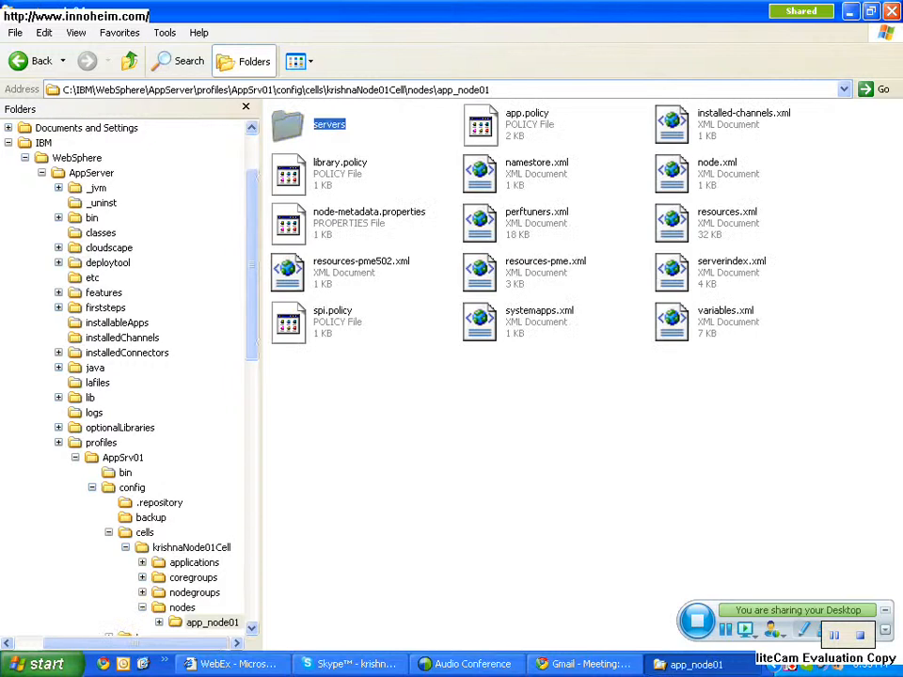
double_click(287, 125)
double_click(287, 125)
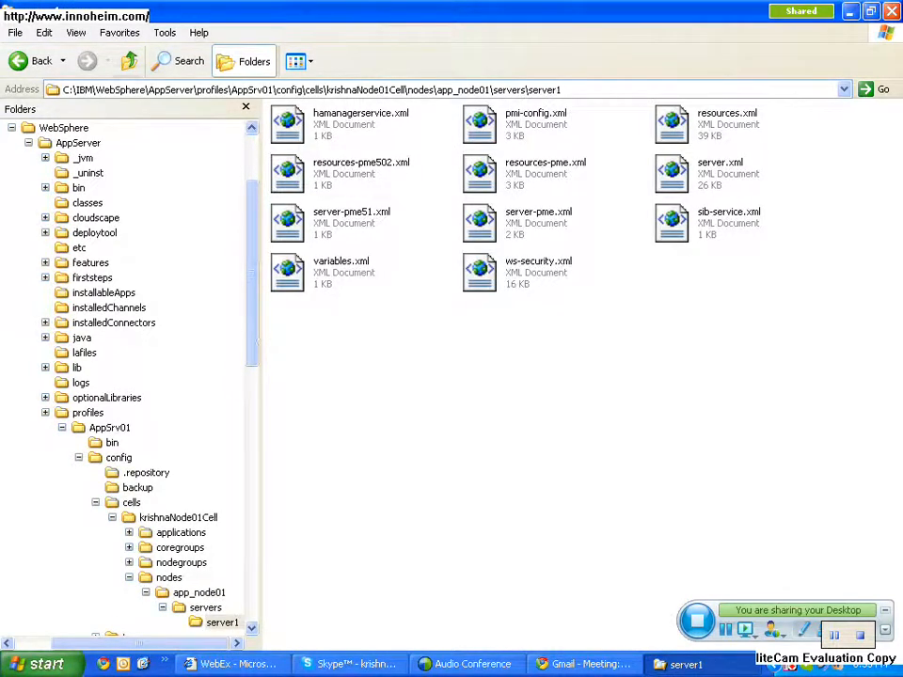
key(BackSpace)
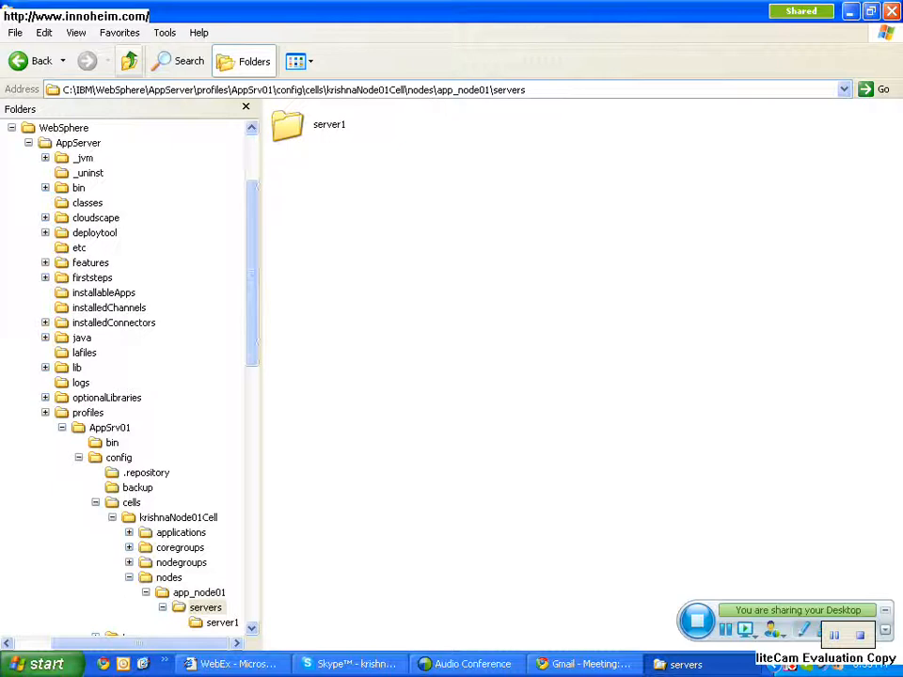
- Open serverindex.xml from the app_node01 folder in Notepad, read through its endpoint ports, and close the file
key(BackSpace)
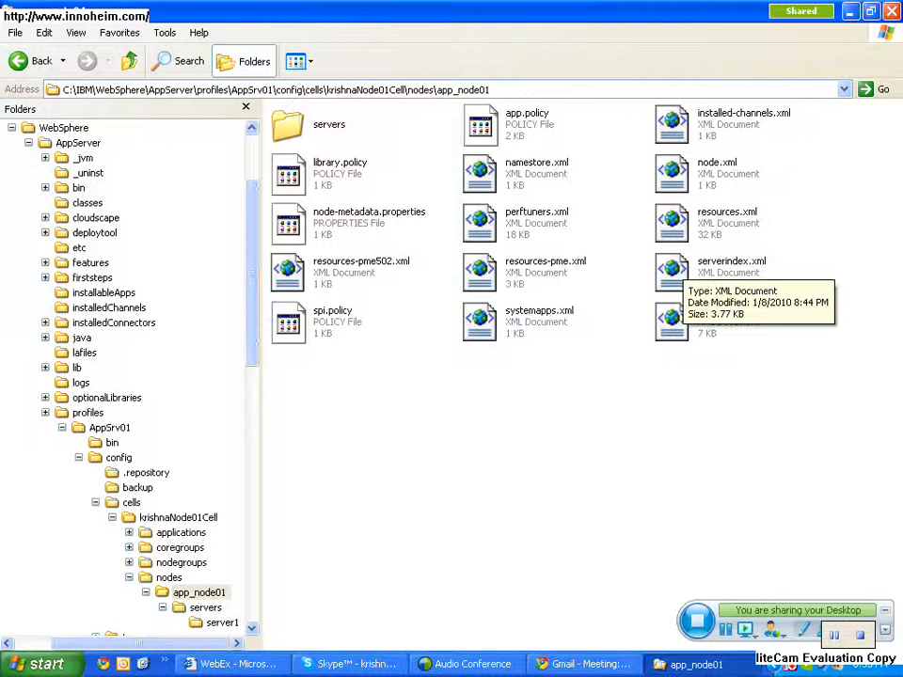
click(681, 265)
right_click(682, 264)
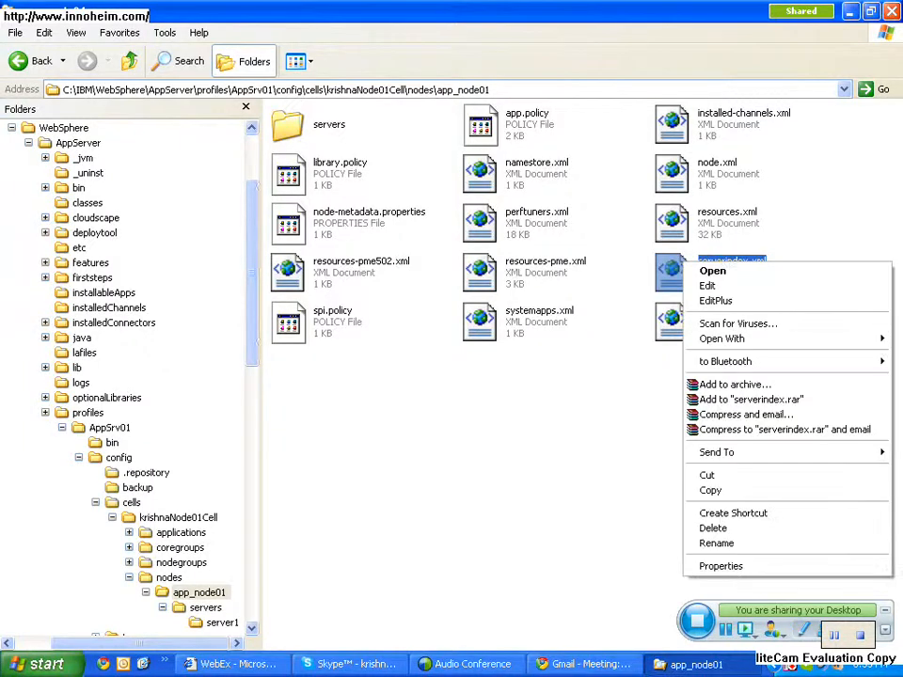
click(707, 285)
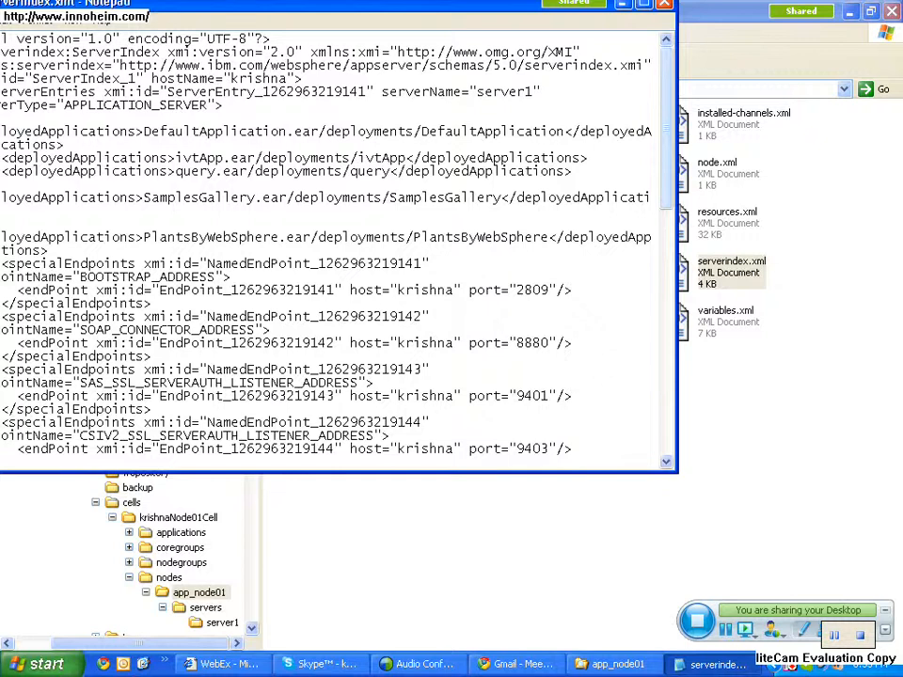
scroll(329, 245, down, 6)
scroll(329, 245, down, 10)
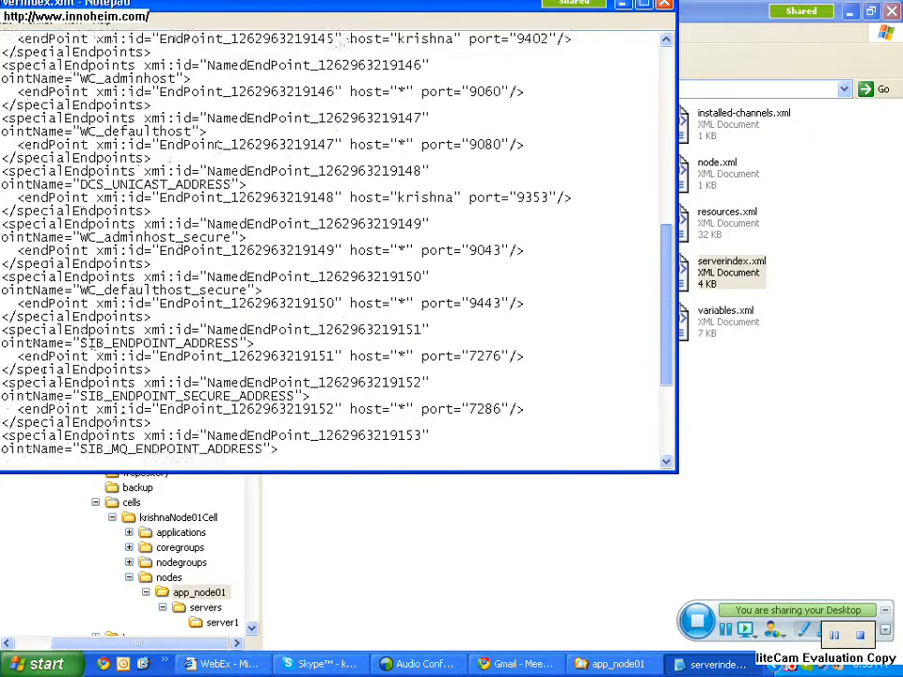
scroll(329, 245, up, 1)
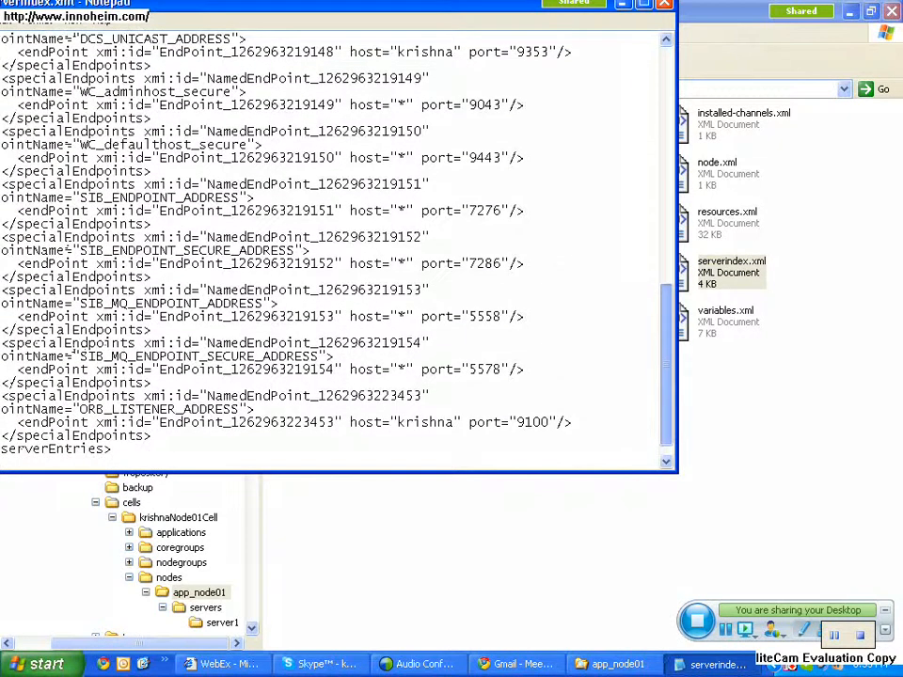
scroll(330, 245, up, 1)
scroll(329, 245, up, 4)
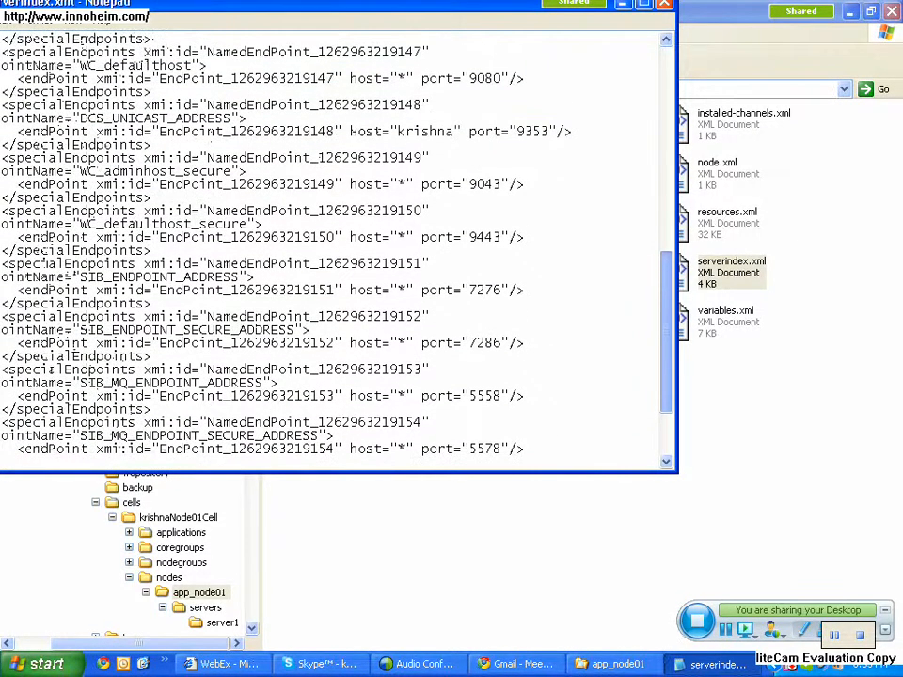
scroll(330, 245, up, 1)
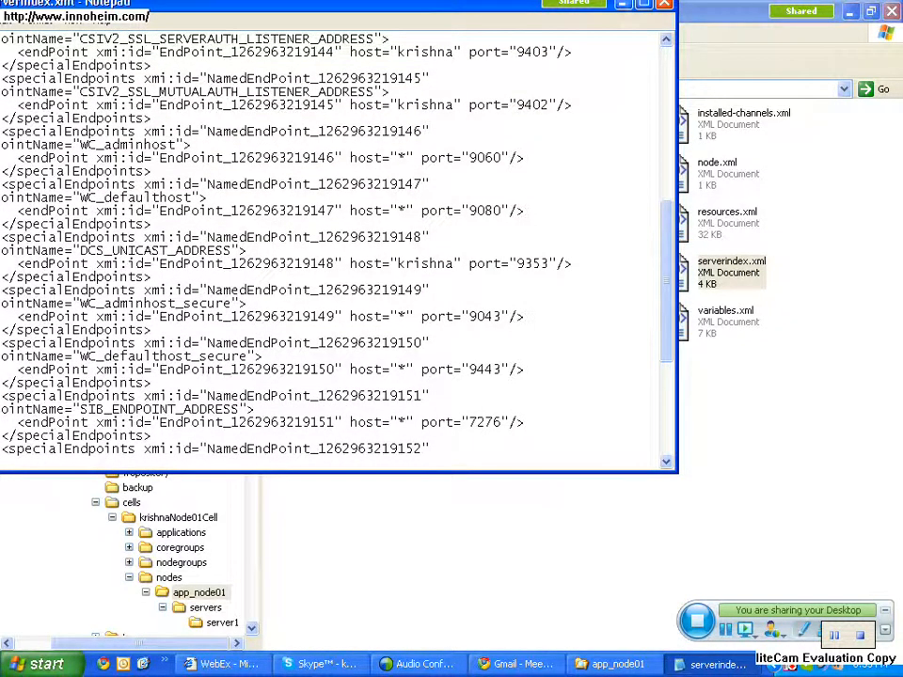
key(alt+F4)
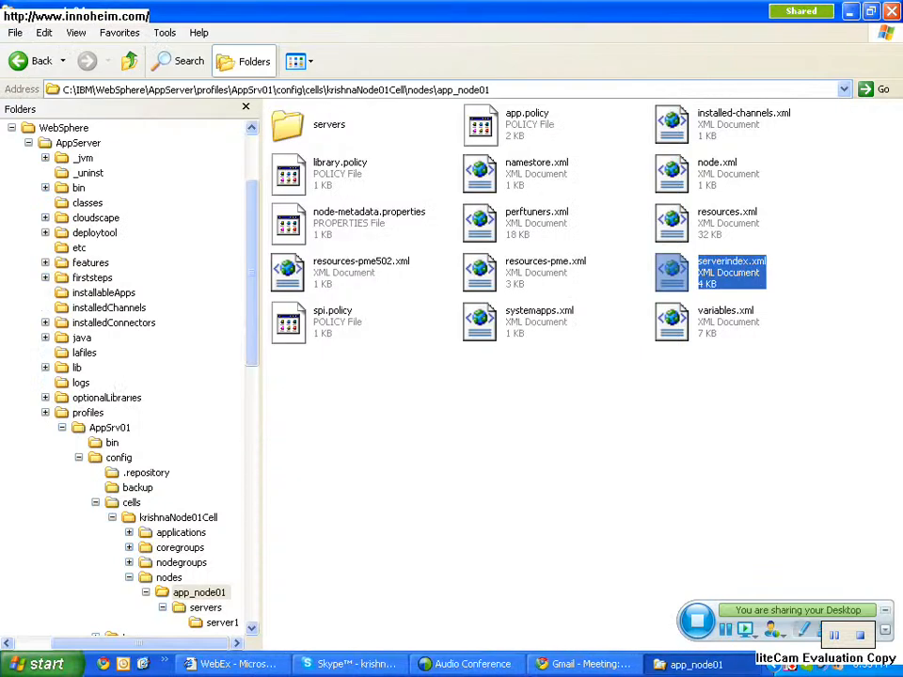
- Open serverindex.xml in EditPlus and highlight the WC_adminhost endpoint name and its port 9060
right_click(685, 265)
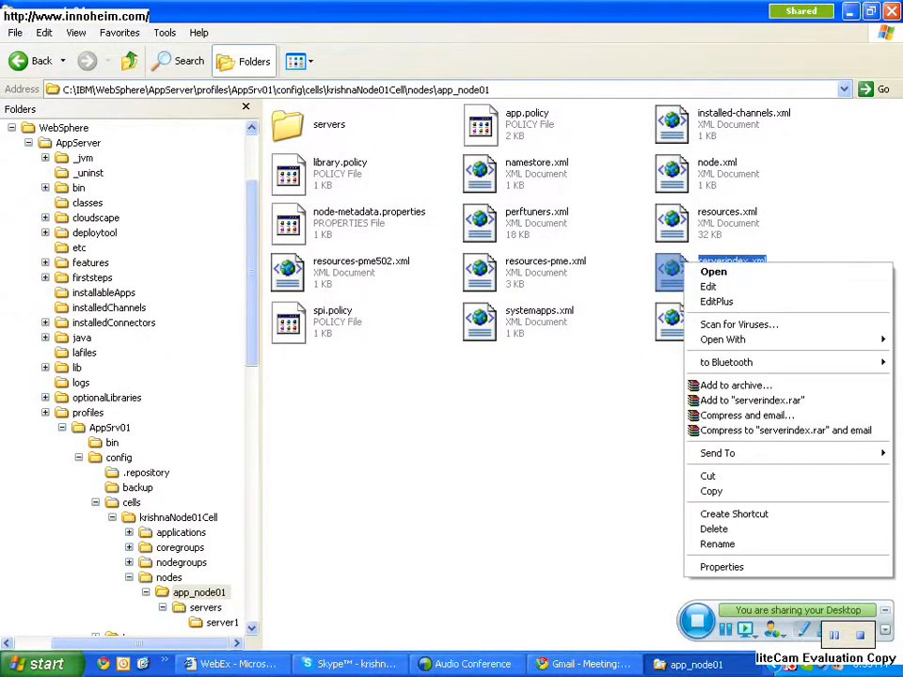
click(717, 301)
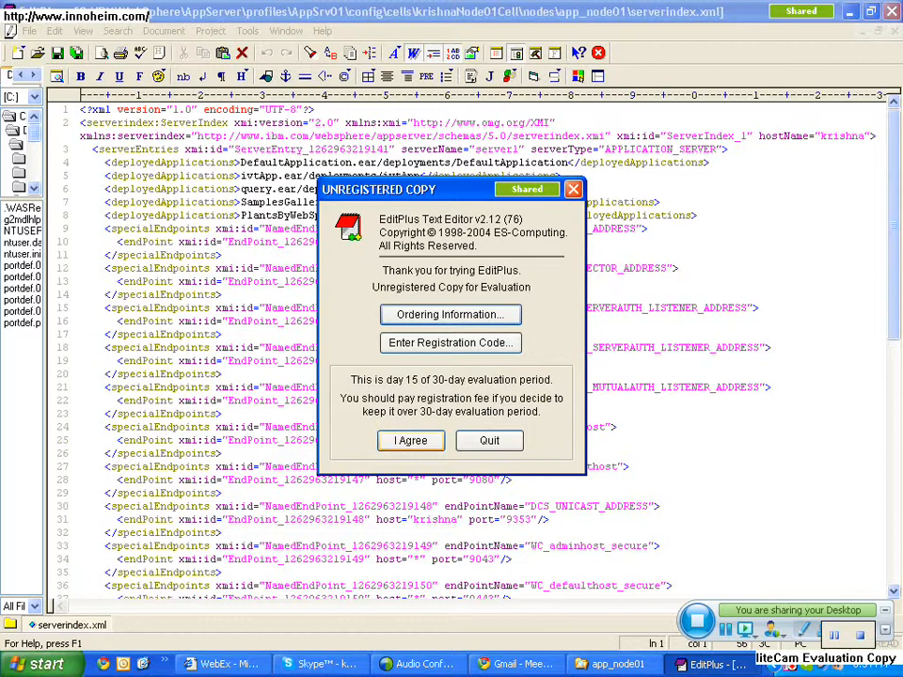
key(Return)
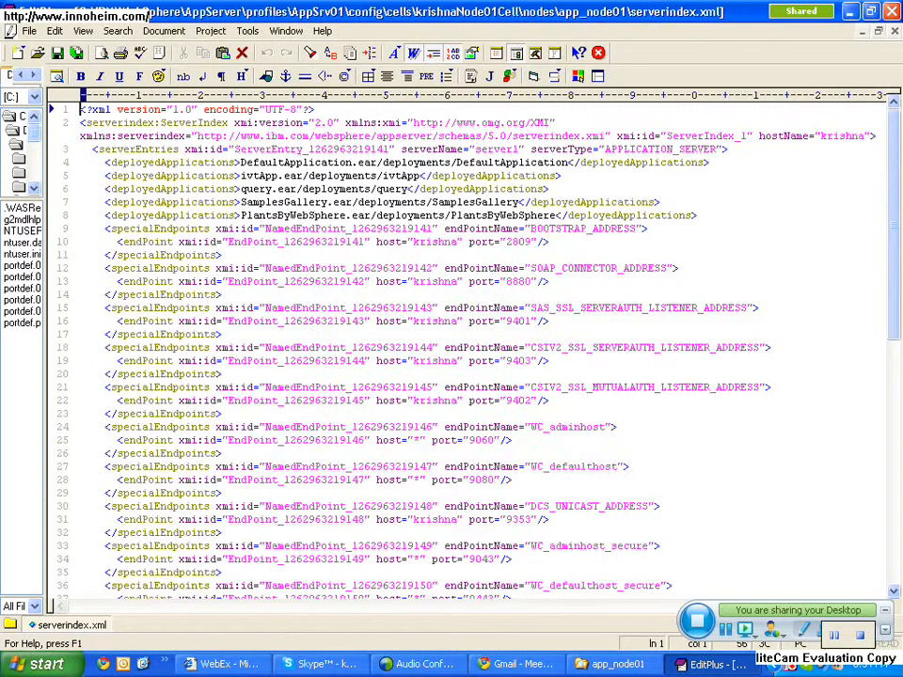
drag(530, 427, 606, 427)
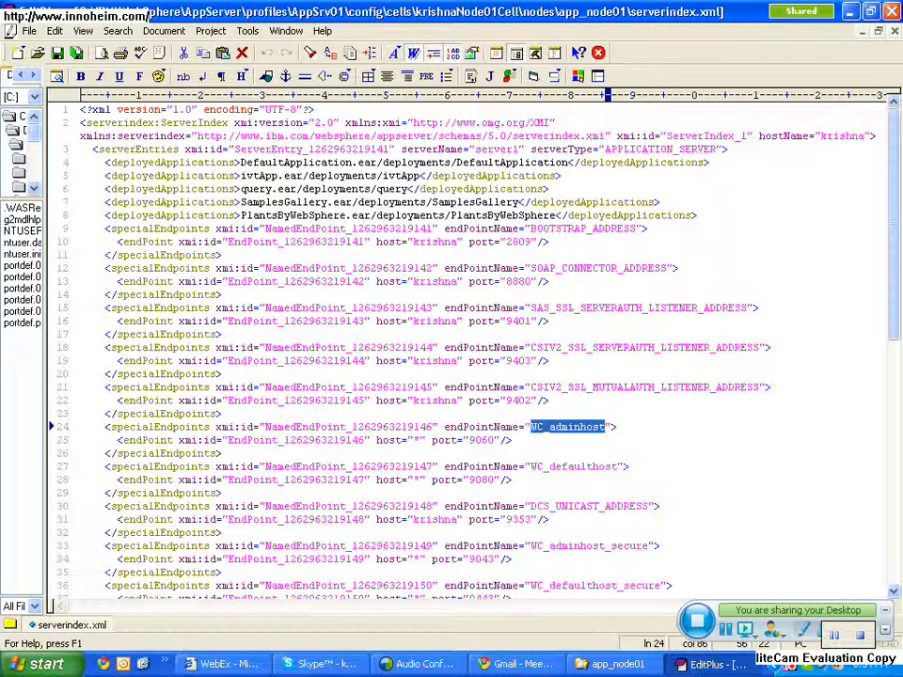
double_click(482, 440)
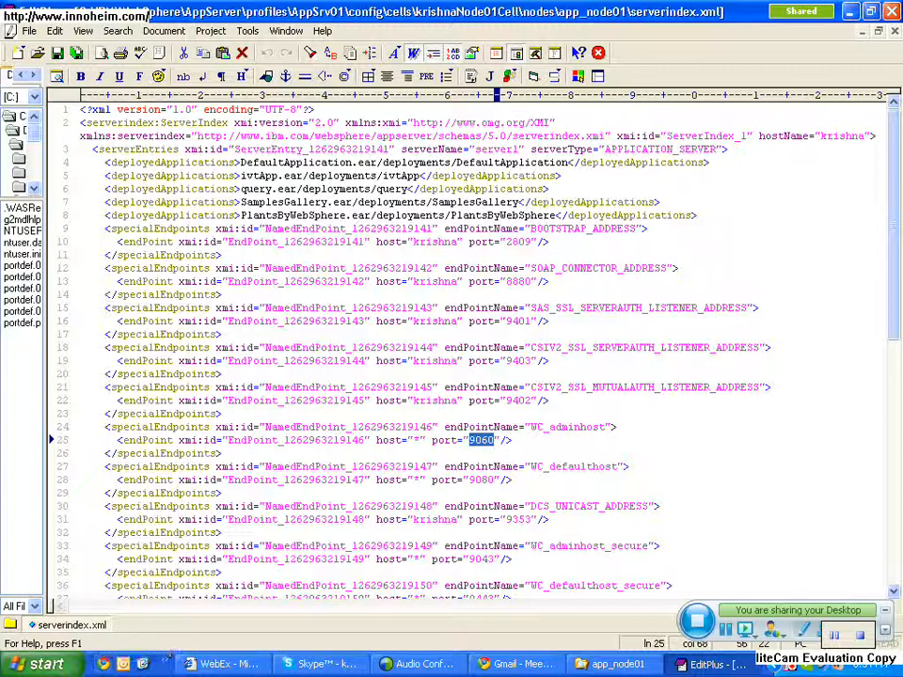
drag(533, 427, 607, 427)
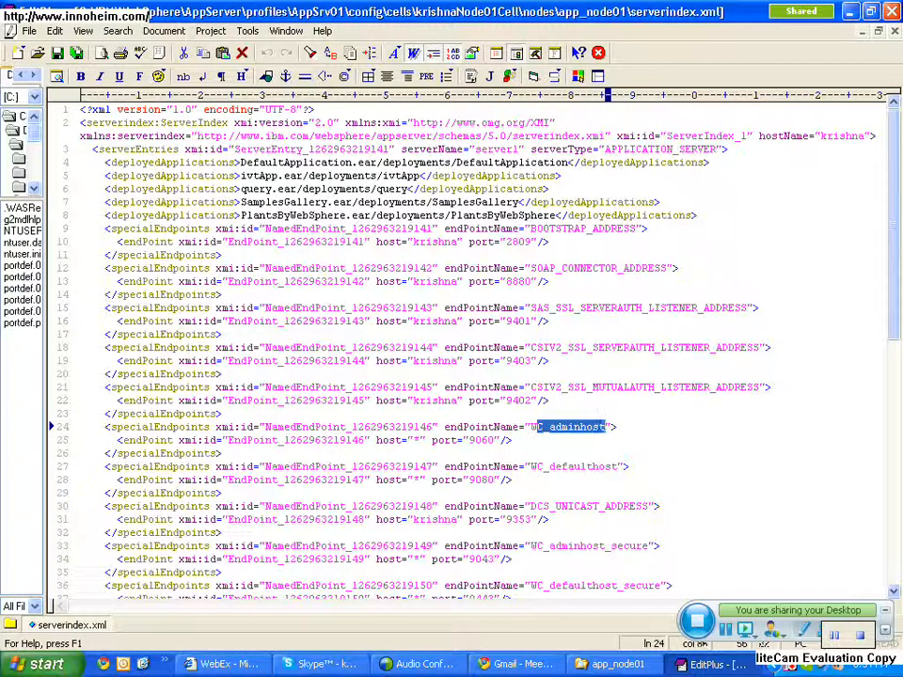
drag(514, 427, 605, 427)
drag(458, 427, 489, 427)
double_click(481, 440)
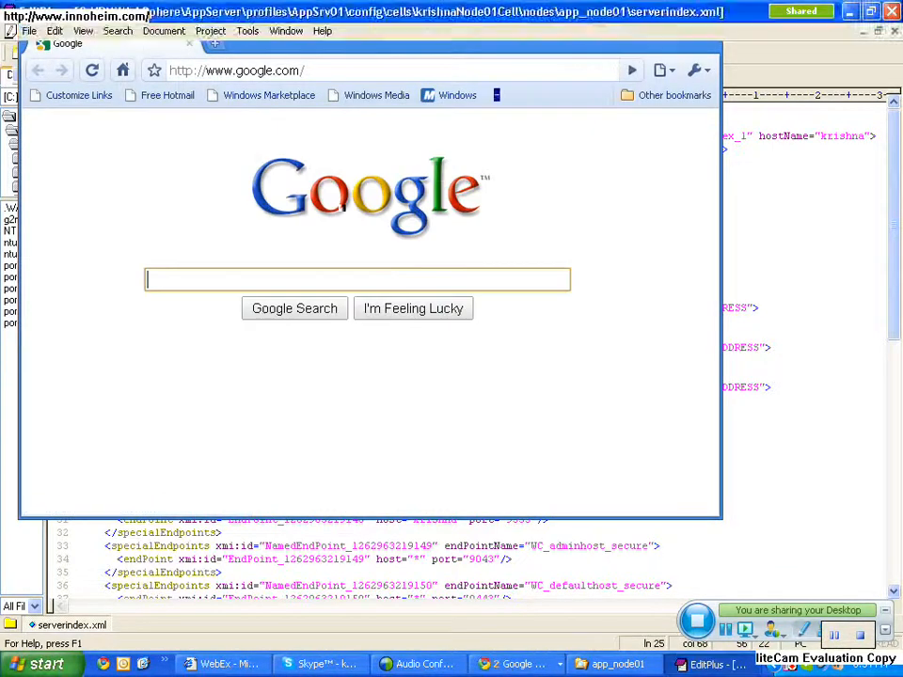
key(ctrl+l)
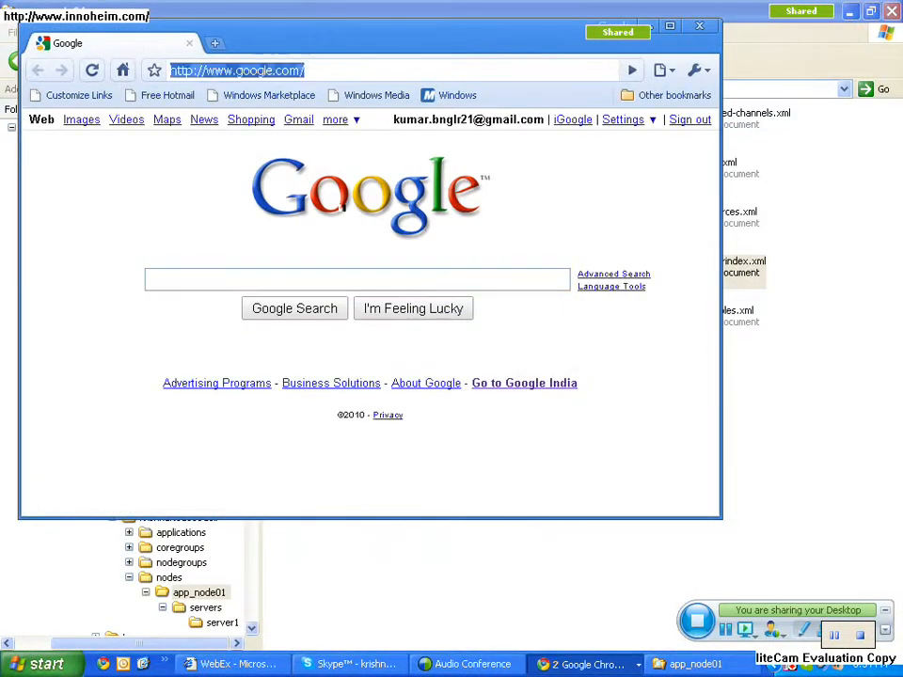
text(htt)
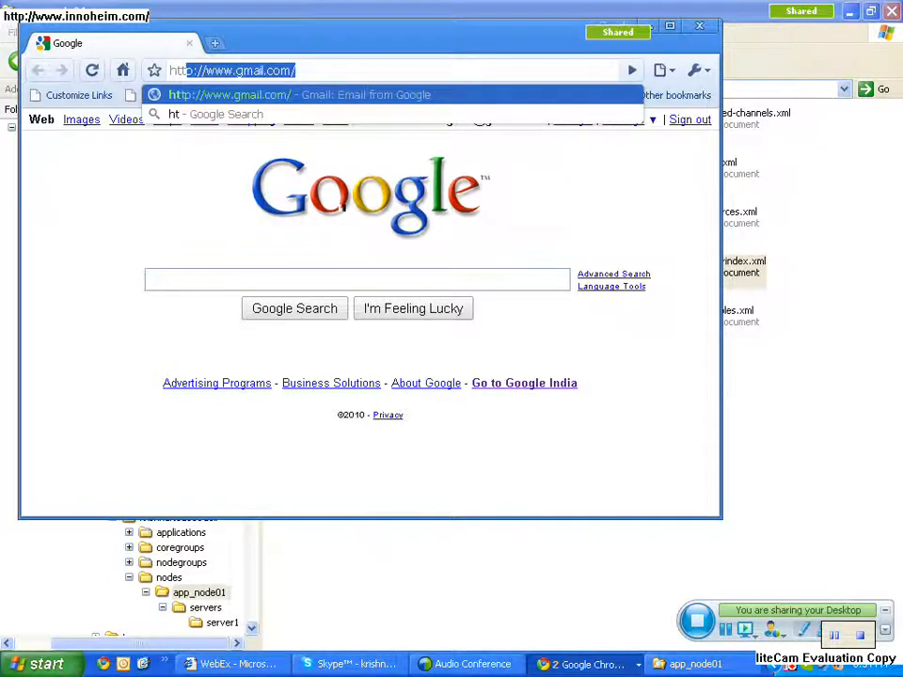
text(p)
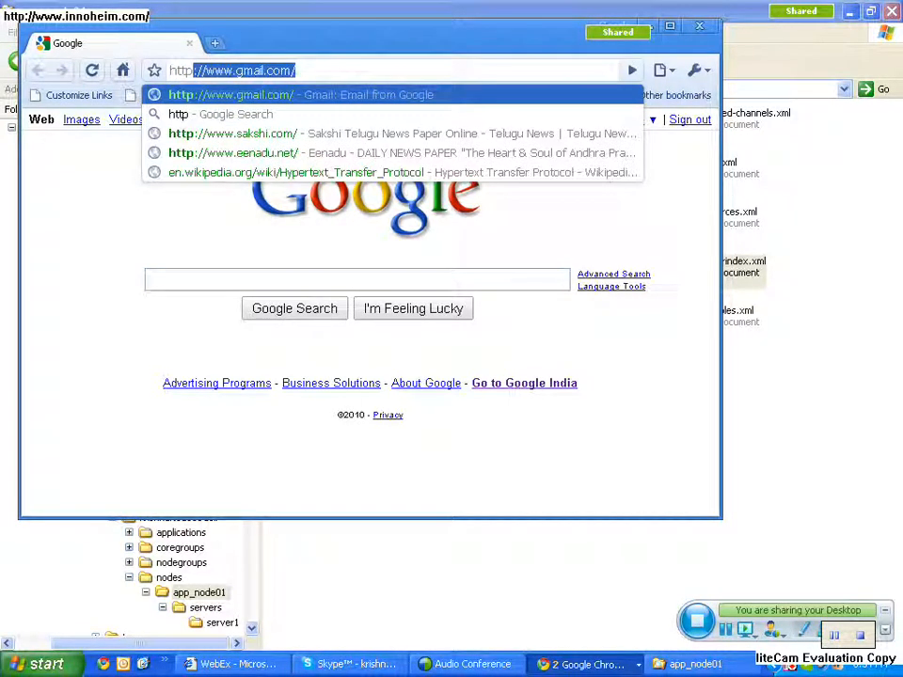
text(://localhost:9061/admin)
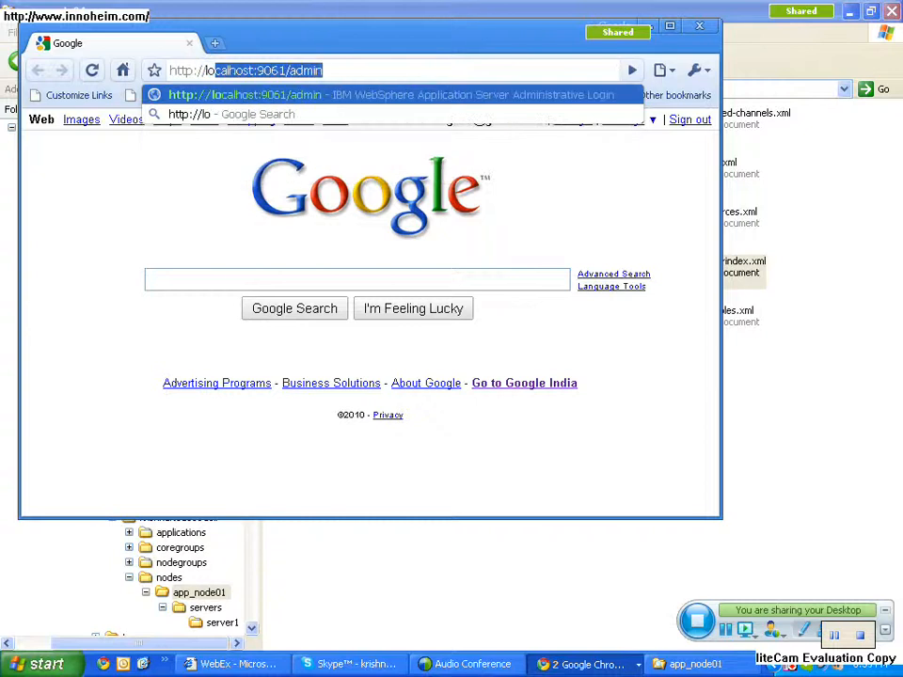
key(End)
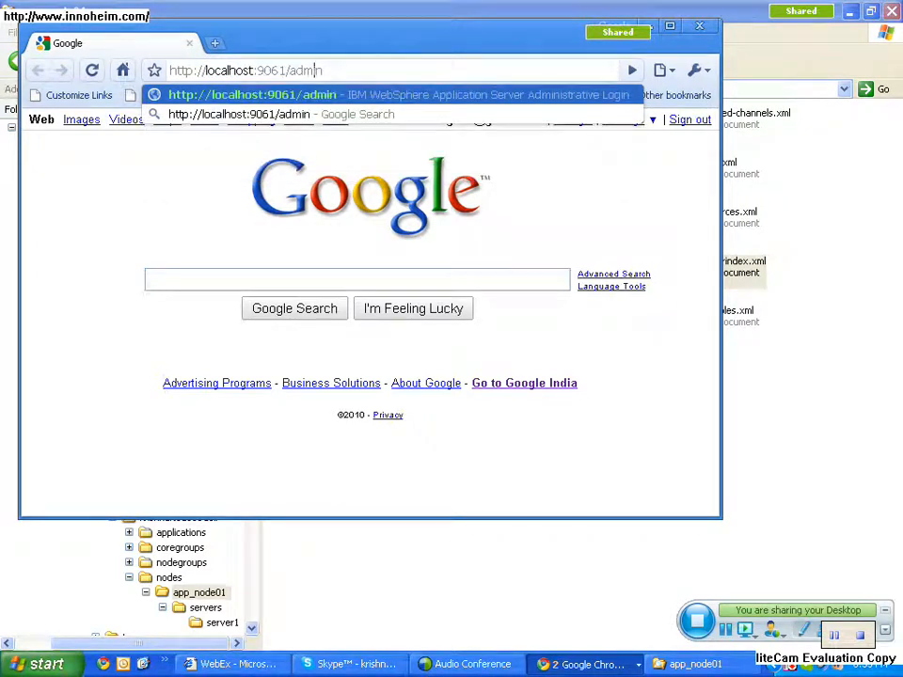
key(Left)
key(Left)
key(Left)
key(Left)
key(Left)
key(BackSpace)
text(0)
key(Delete)
key(Delete)
key(Delete)
key(Delete)
key(Delete)
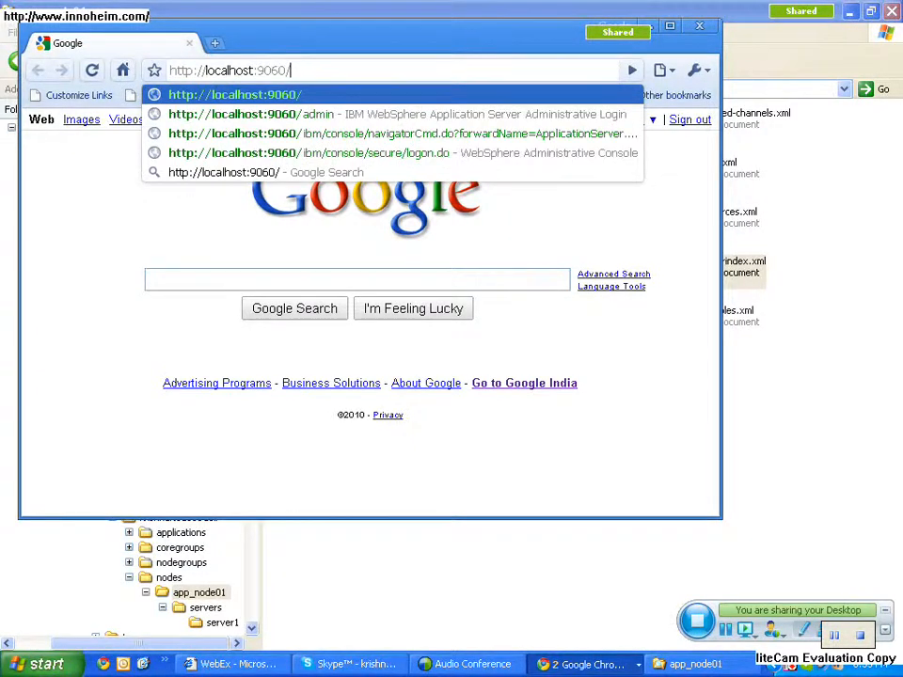
text(ibm/)
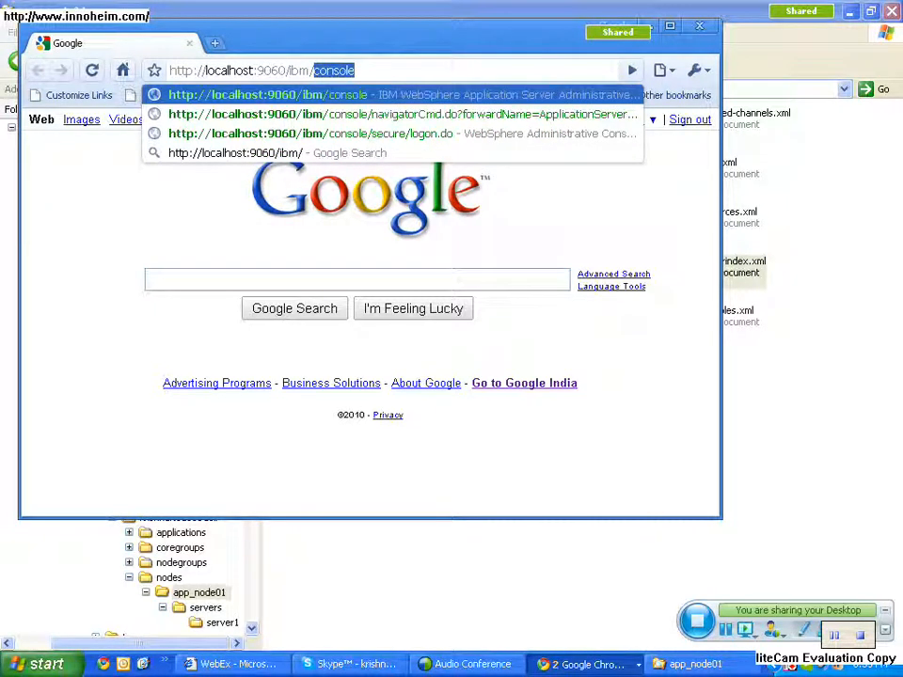
text(consol)
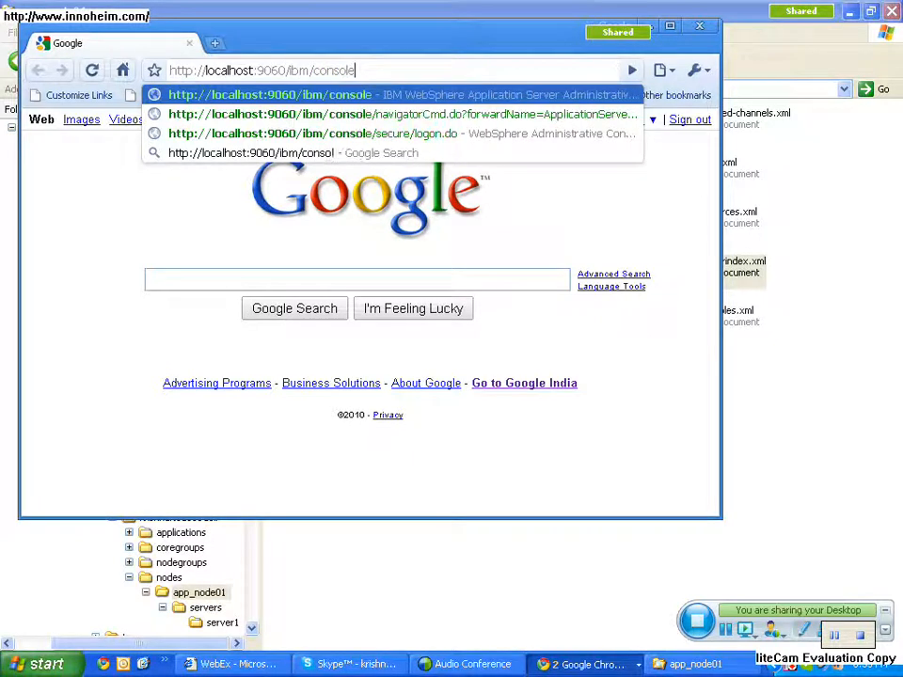
text(e)
key(Return)
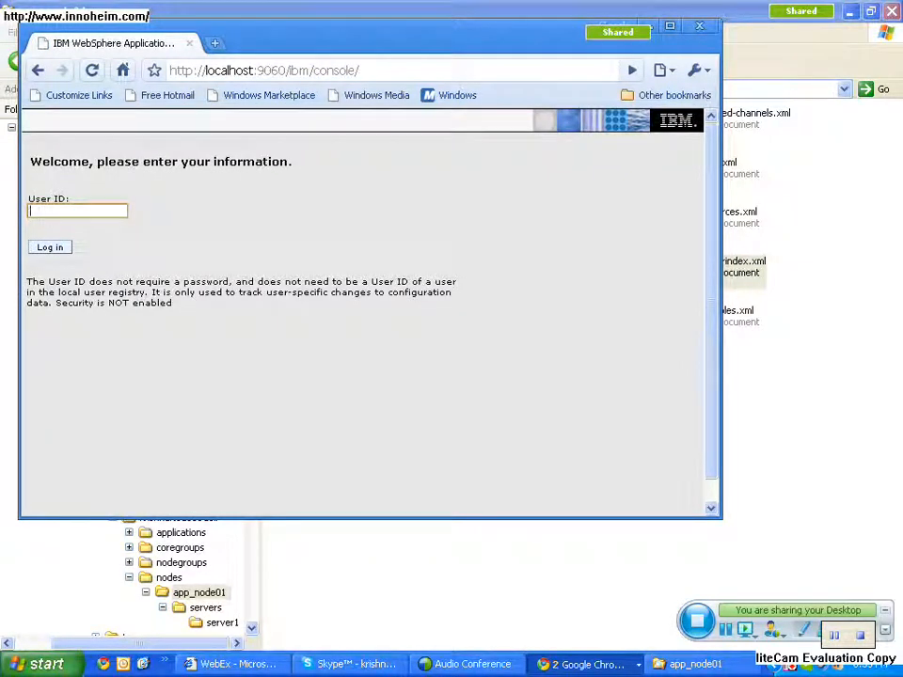
key(Return)
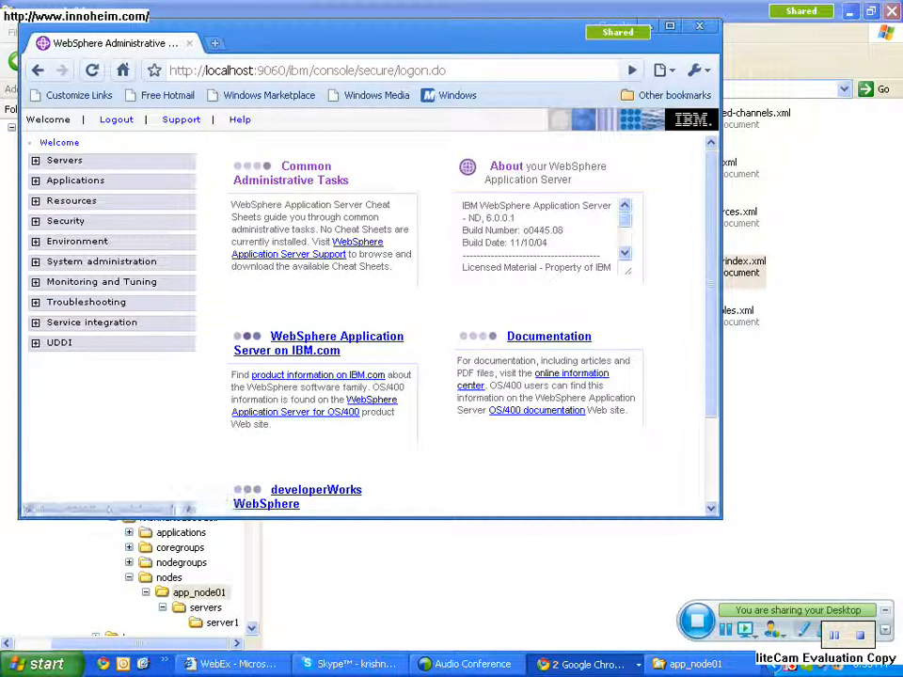
- View the console's Application servers list and its Enterprise Applications list
click(64, 161)
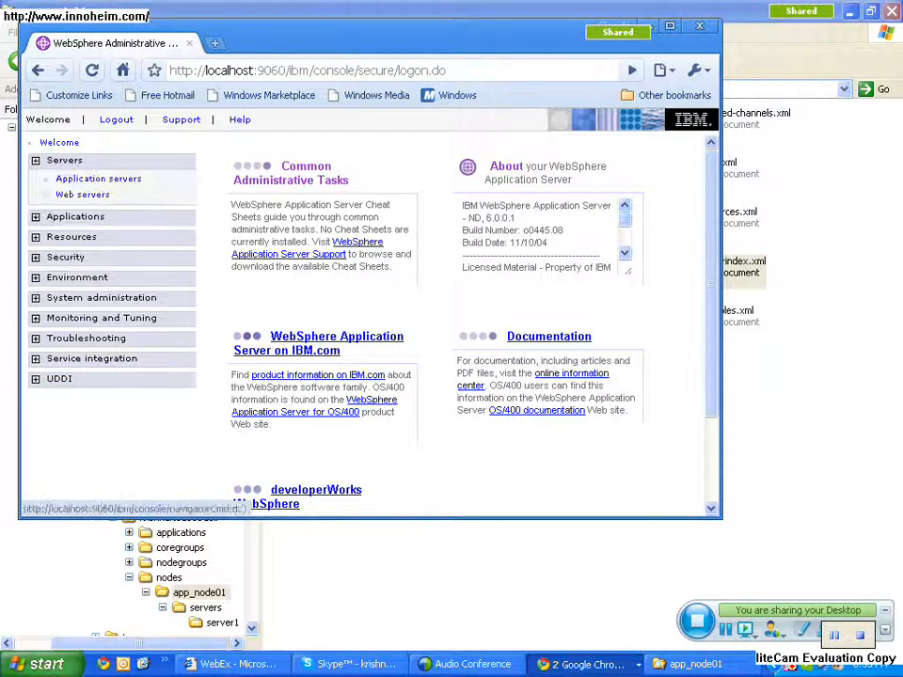
click(98, 179)
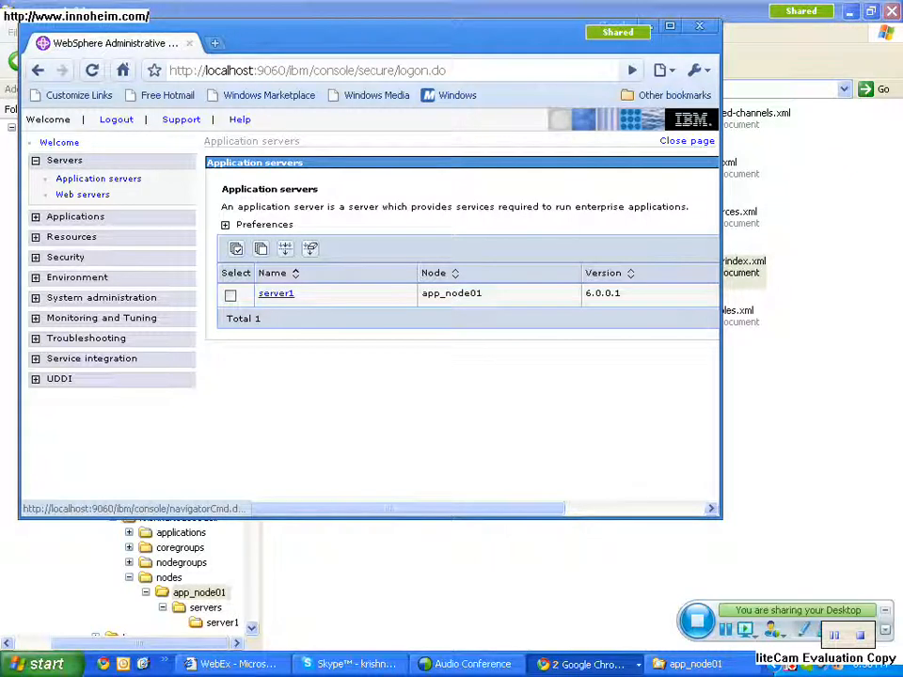
click(75, 218)
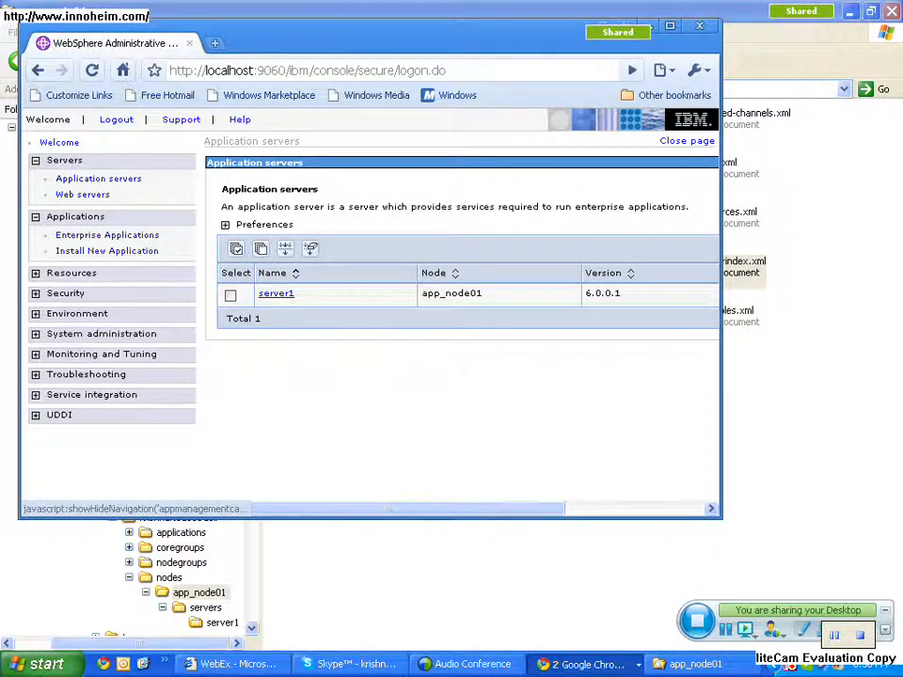
click(107, 235)
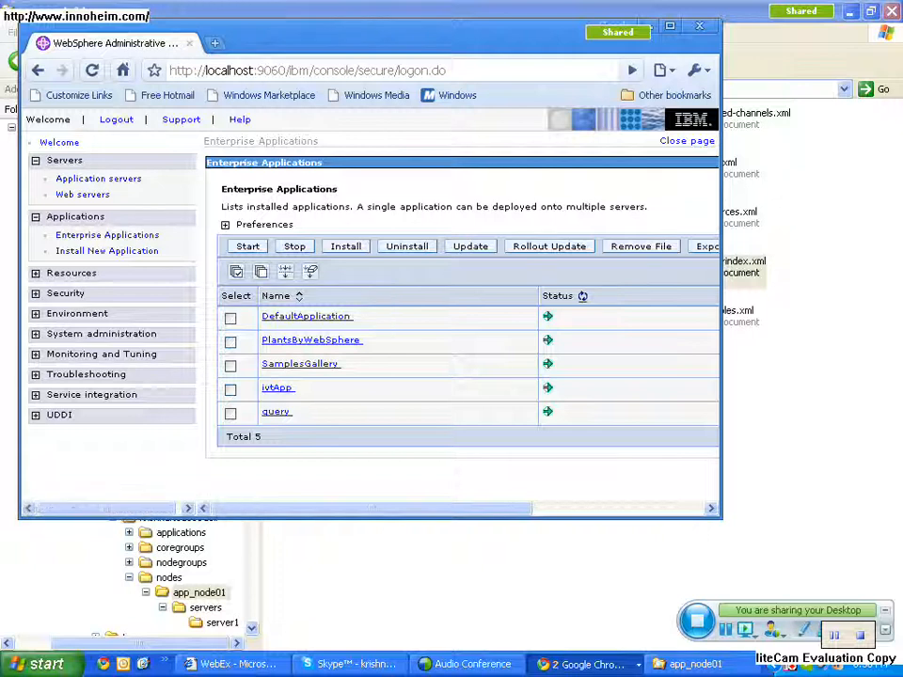
- Return to the app_node01 folder, reopen serverindex.xml in EditPlus, and look through its endpoint ports
click(508, 579)
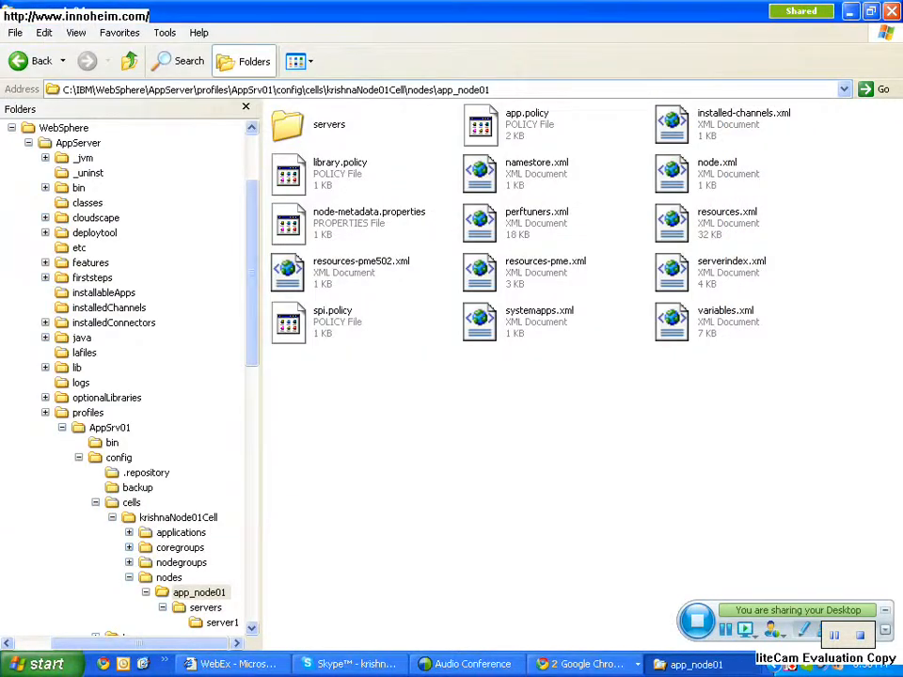
click(722, 267)
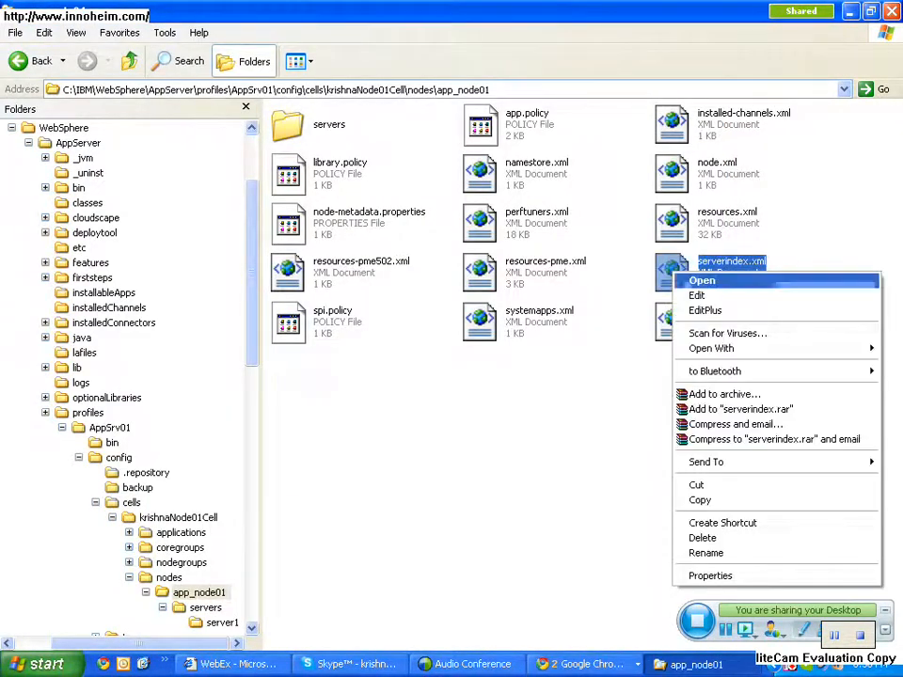
click(706, 310)
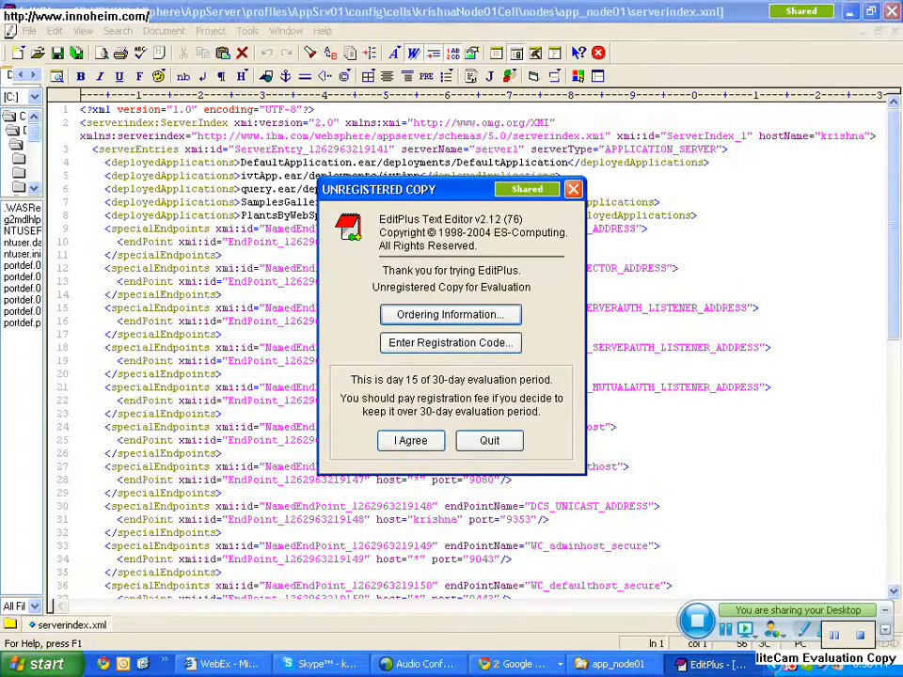
click(411, 440)
scroll(411, 440, down, 1)
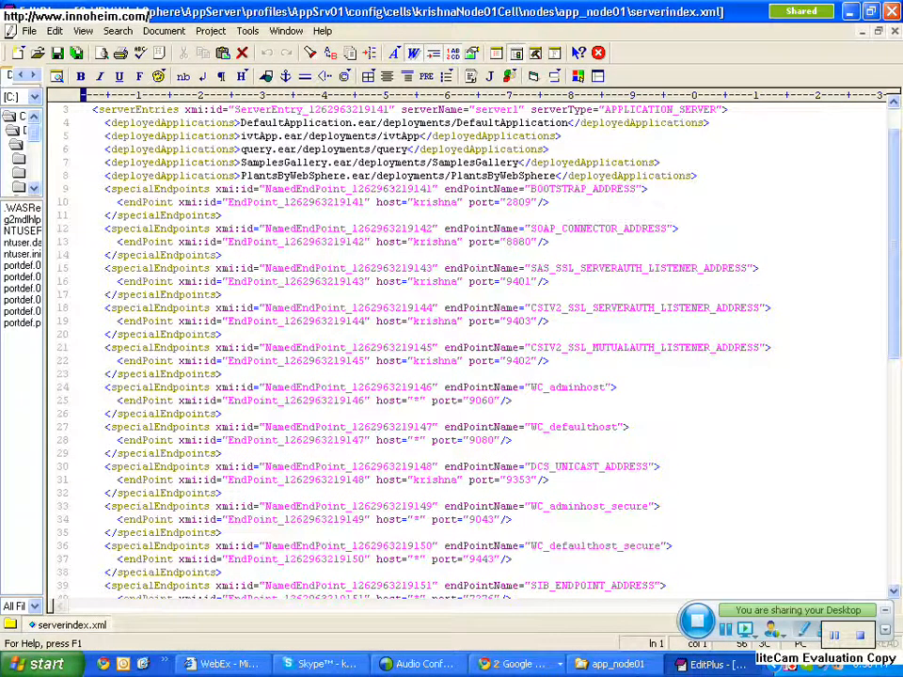
scroll(470, 348, down, 2)
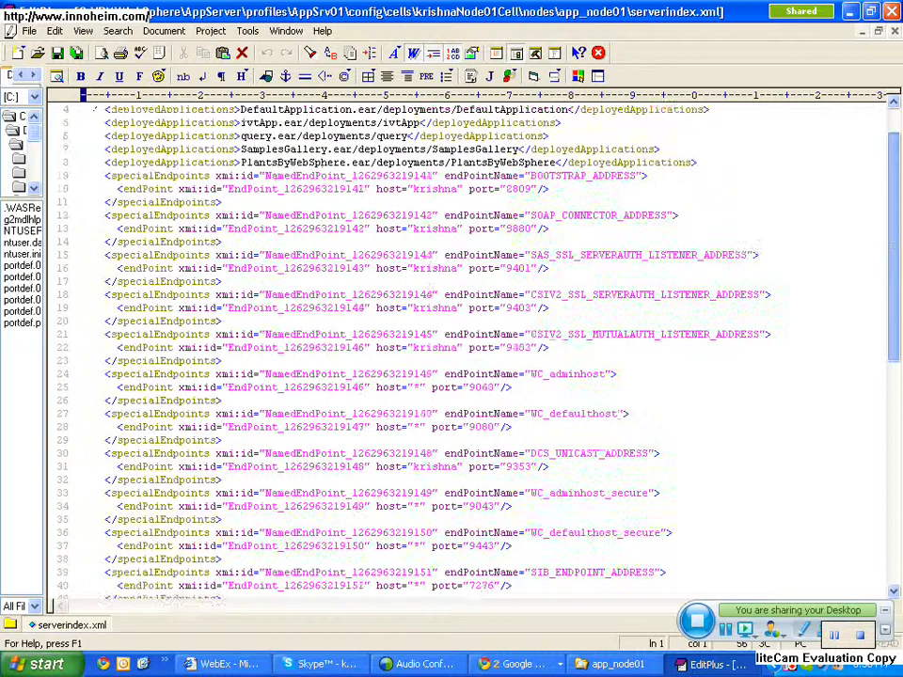
scroll(470, 348, up, 1)
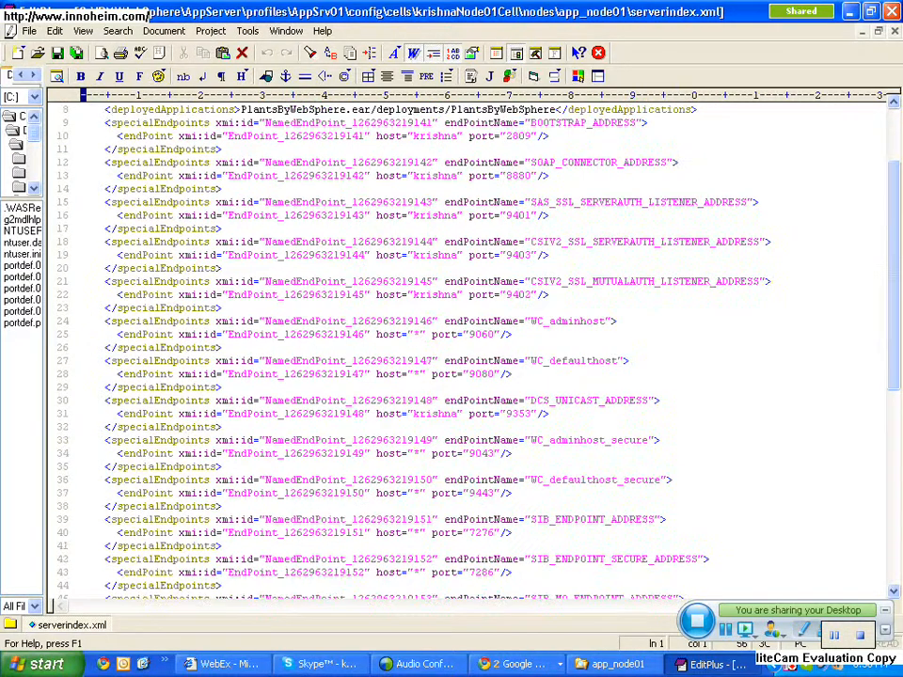
drag(530, 361, 618, 361)
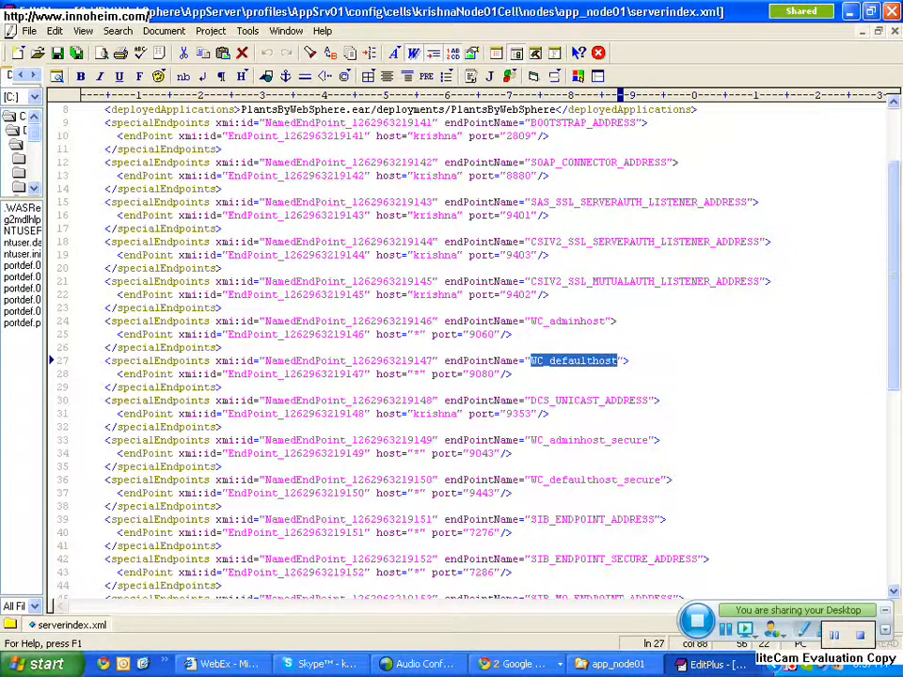
click(104, 664)
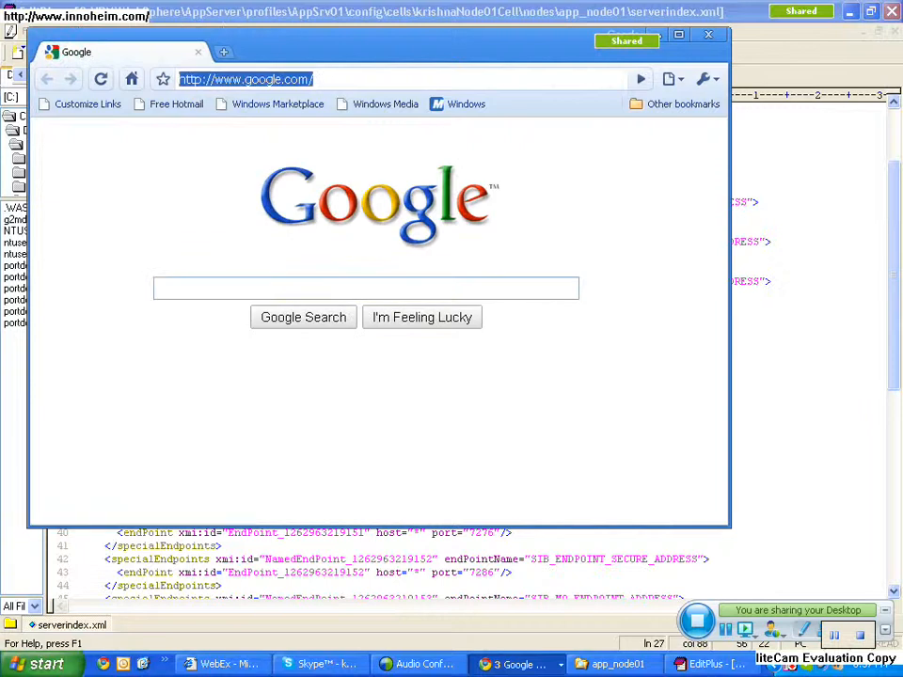
text(htt)
key(BackSpace)
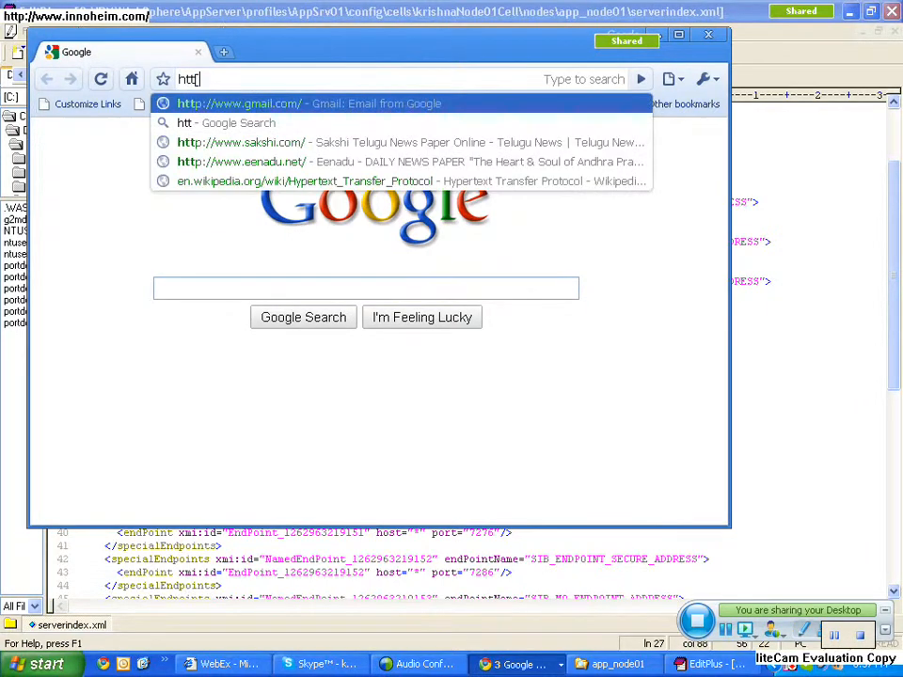
text(p://localhost:9061/admin)
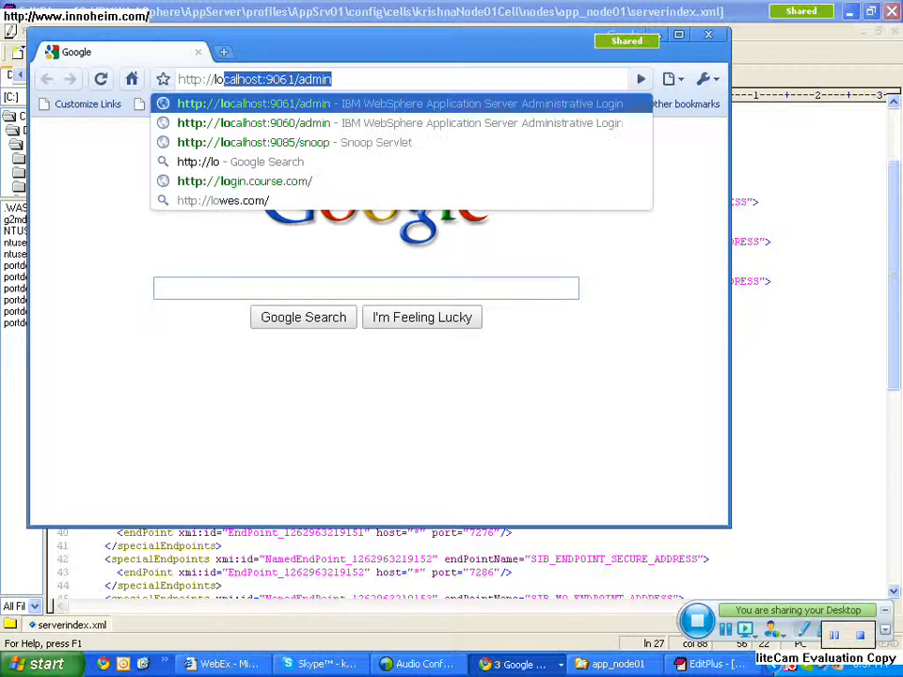
key(Right)
key(Left)
key(Left)
key(Left)
key(Left)
key(Left)
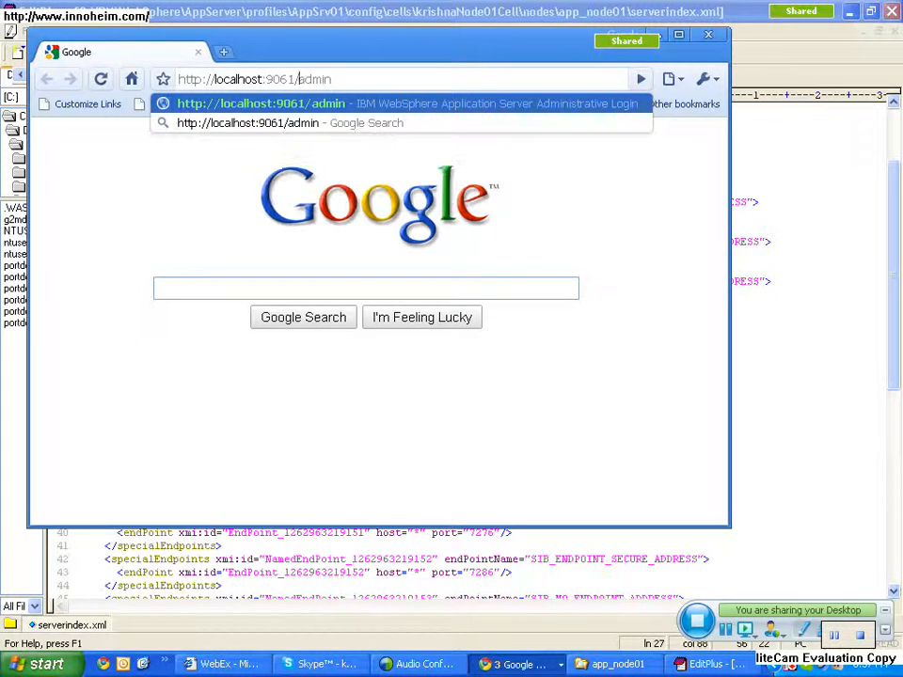
key(Left)
key(Left)
key(Left)
key(Right)
key(Delete)
key(Delete)
key(Delete)
key(Delete)
key(Delete)
key(Delete)
key(Delete)
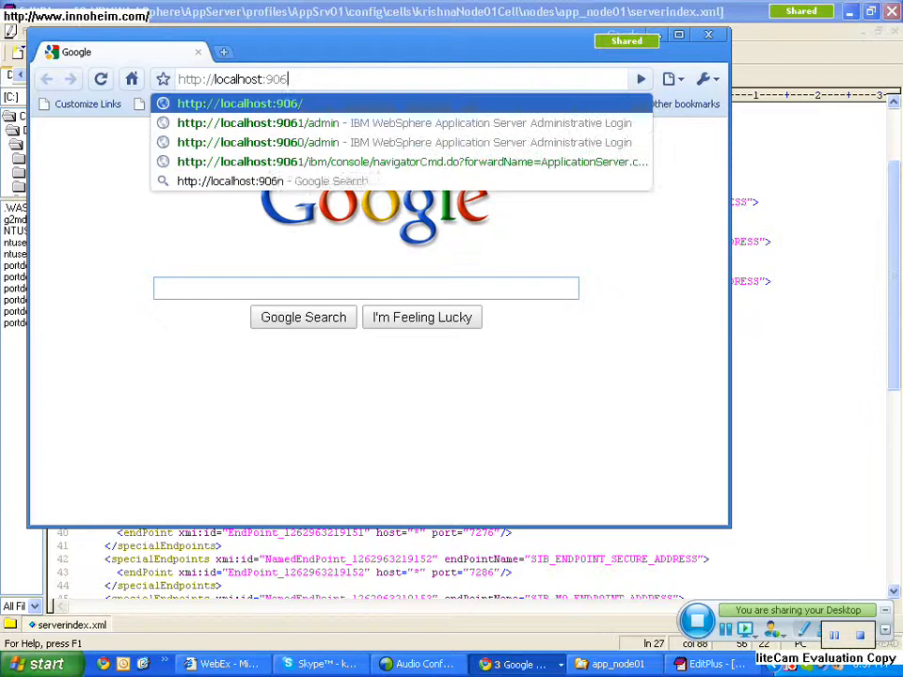
key(BackSpace)
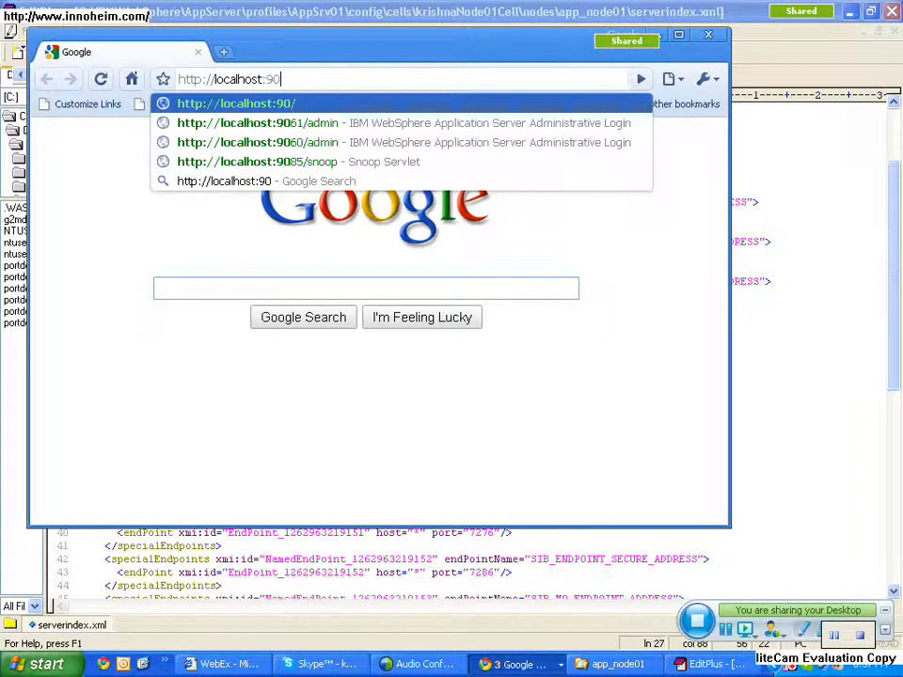
text(90)
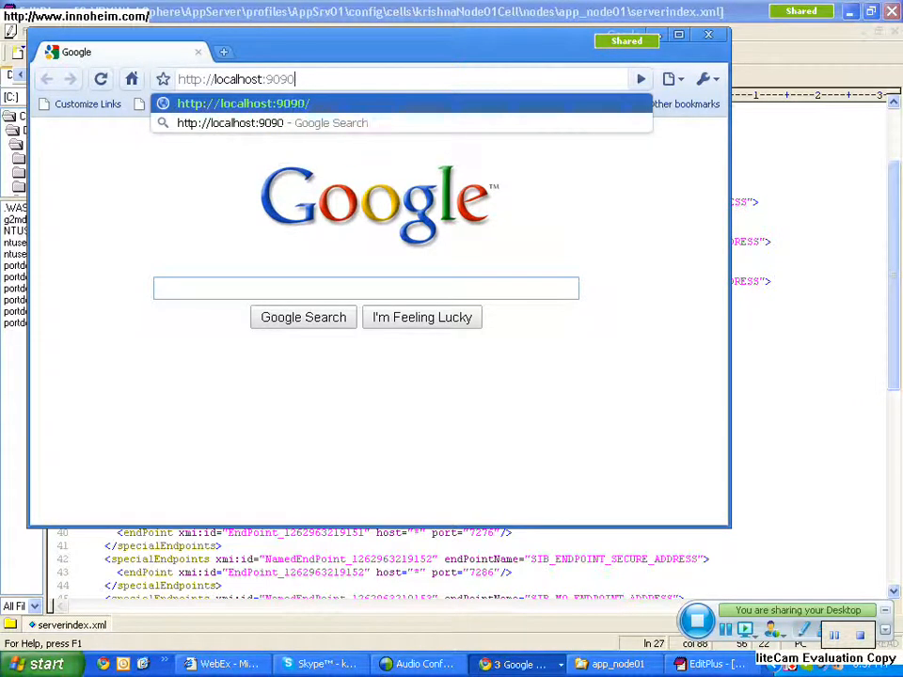
key(BackSpace)
key(BackSpace)
text(80)
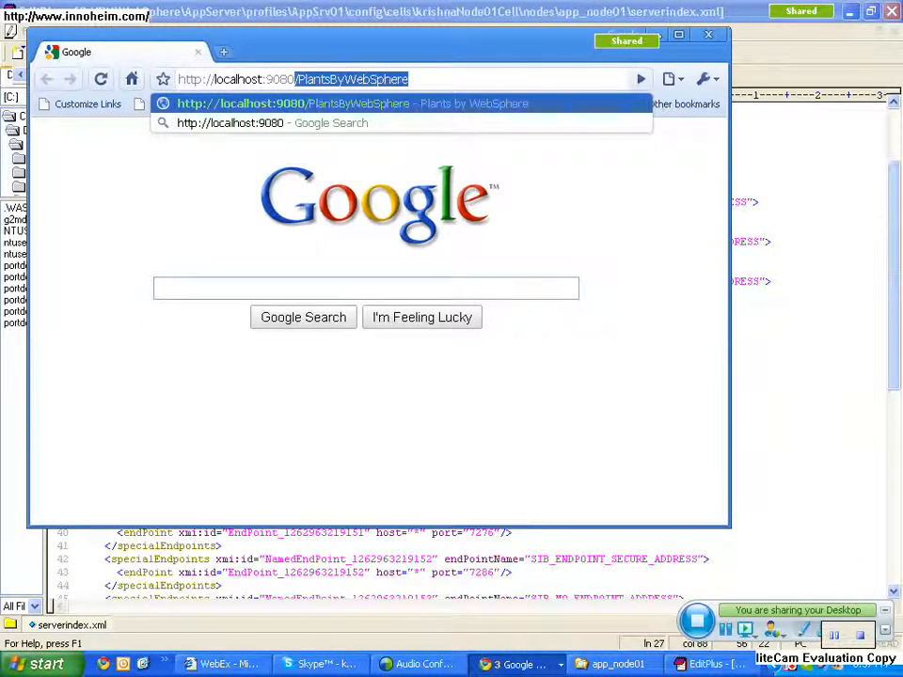
key(Return)
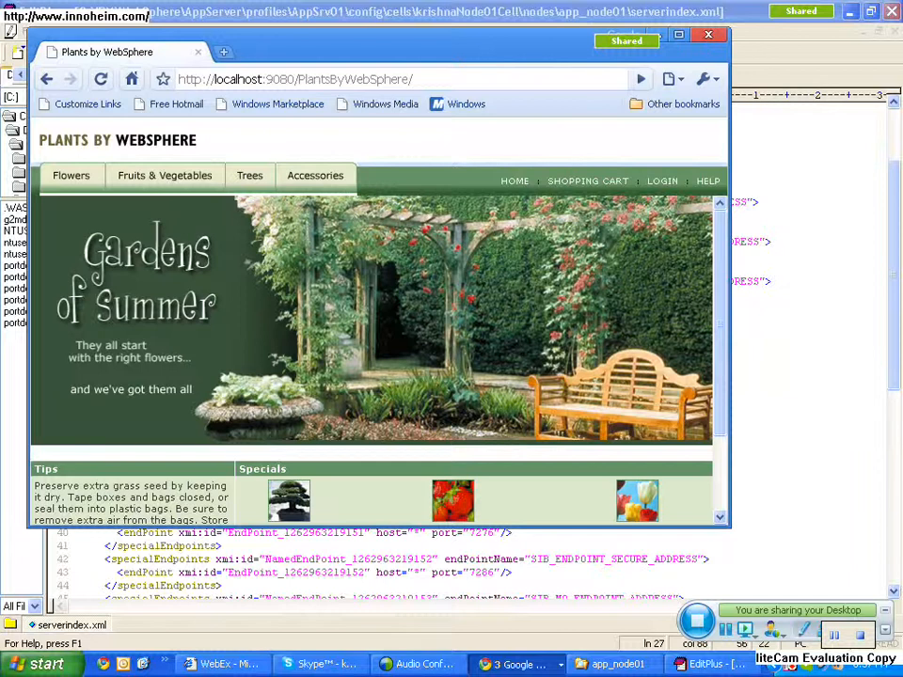
- Close the Plants by WebSphere page, EditPlus and the app_node01 folder, and view the console's Application servers list before minimizing it
key(alt+F4)
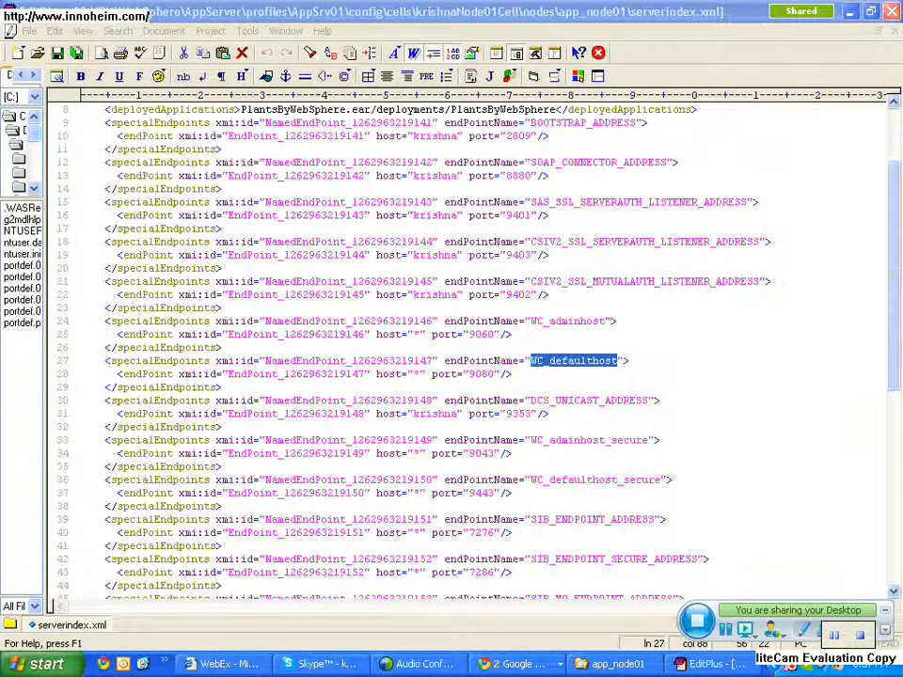
key(alt+F4)
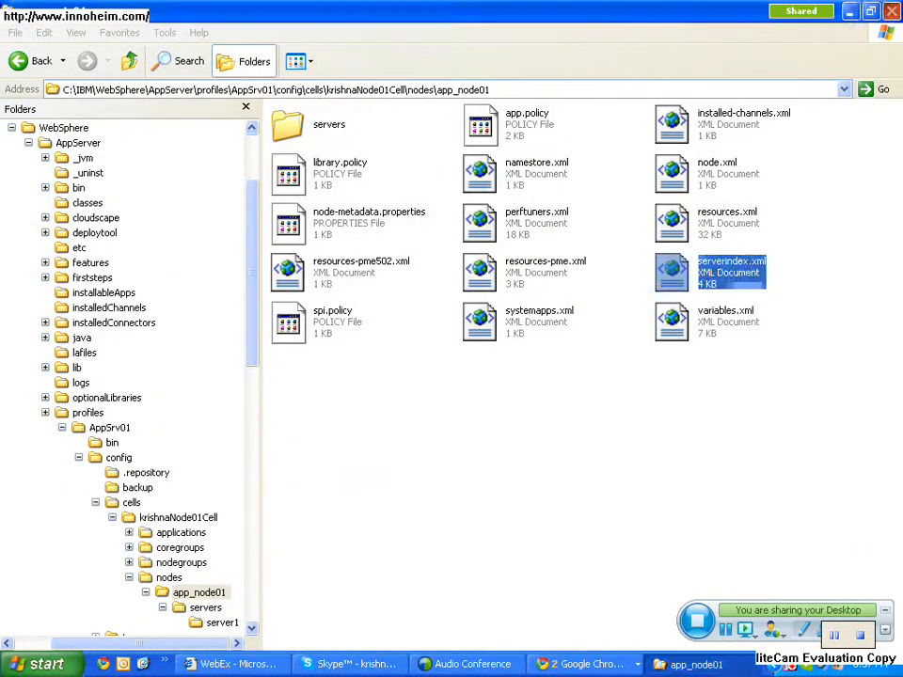
key(alt+F4)
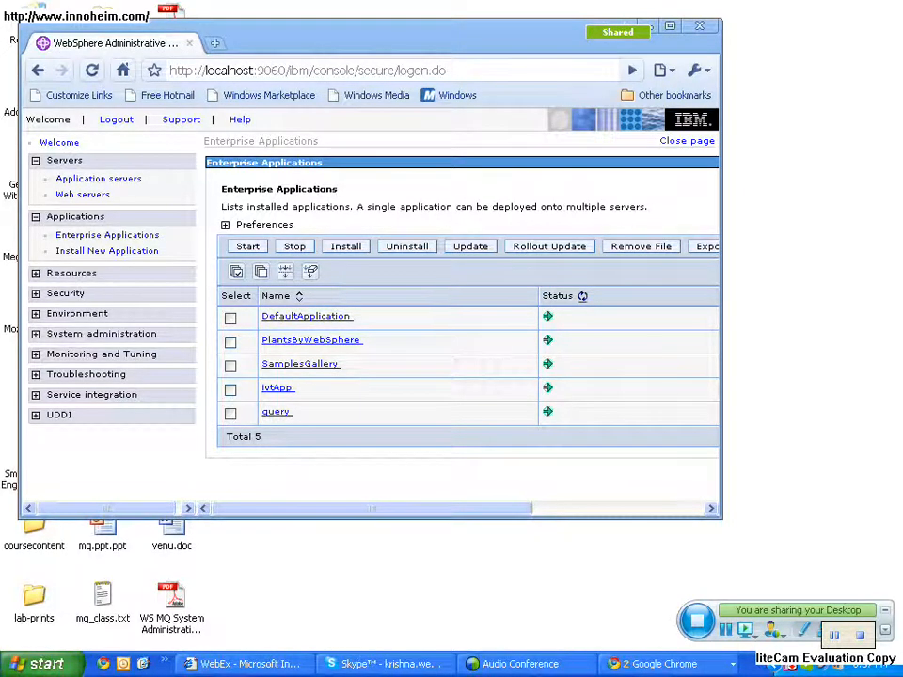
click(98, 179)
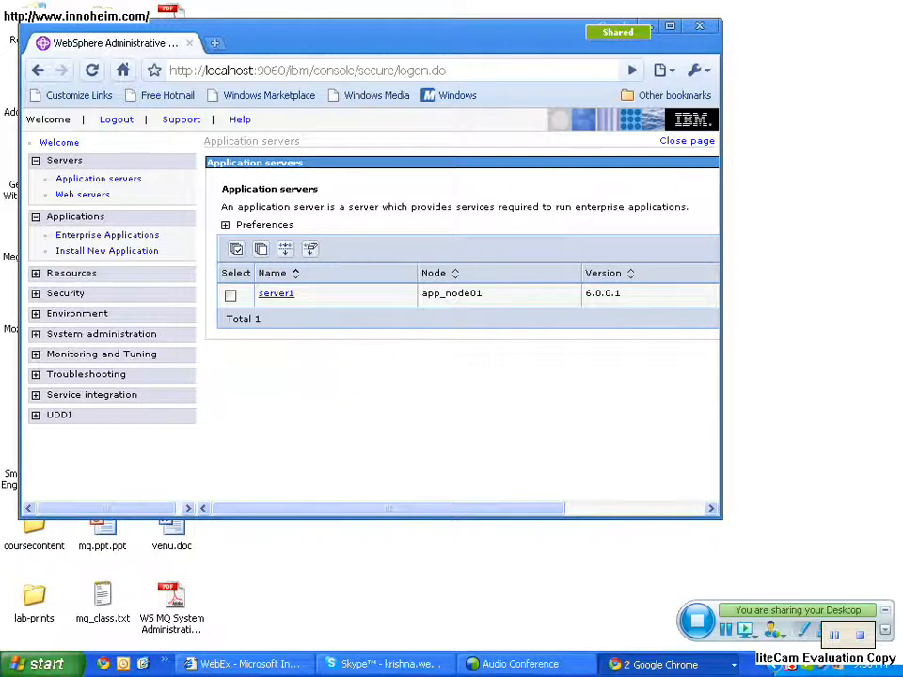
click(642, 25)
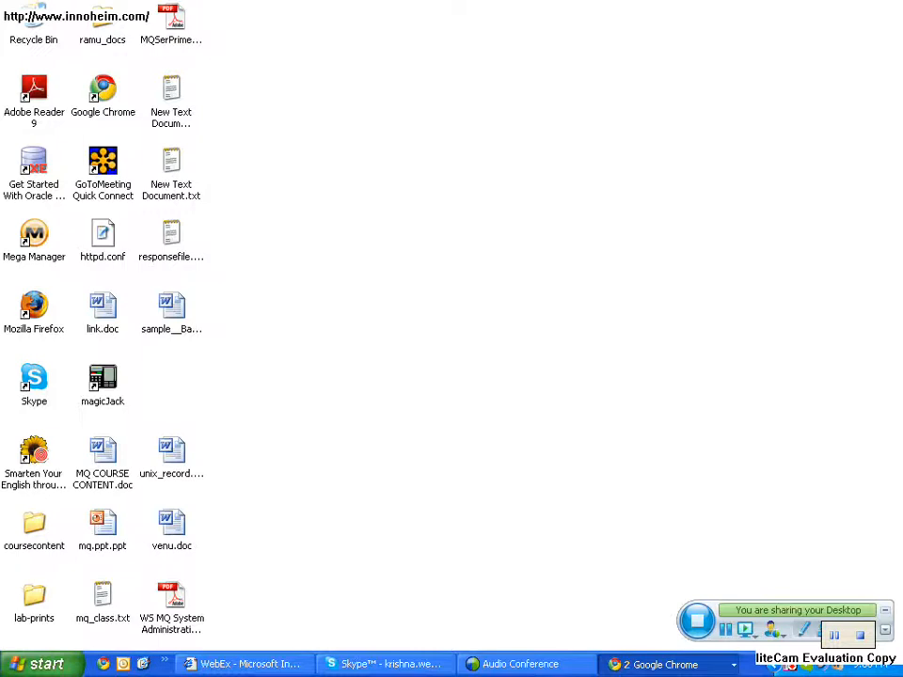
click(38, 664)
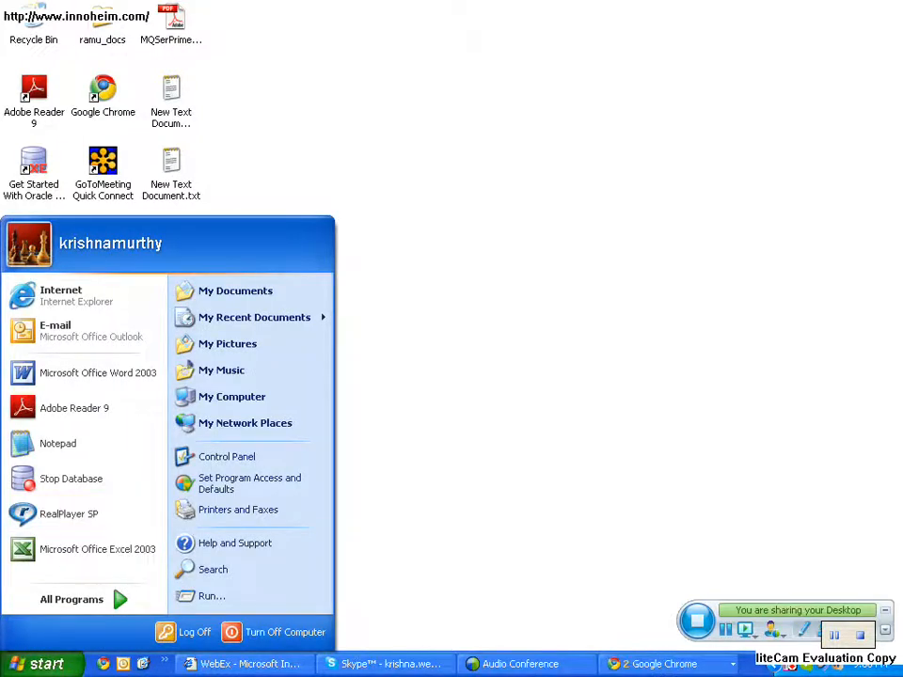
click(71, 599)
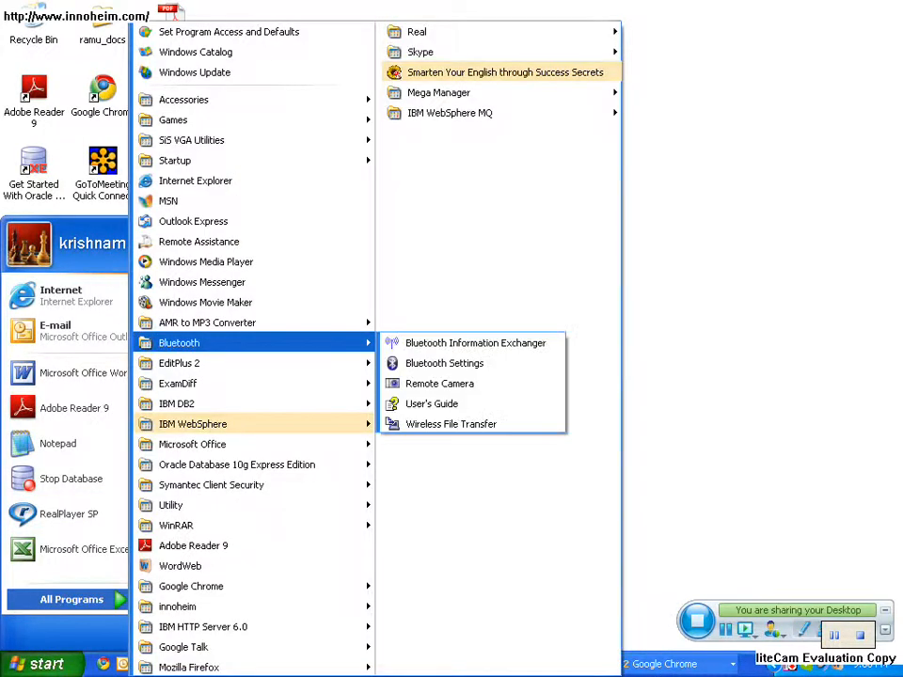
key(Escape)
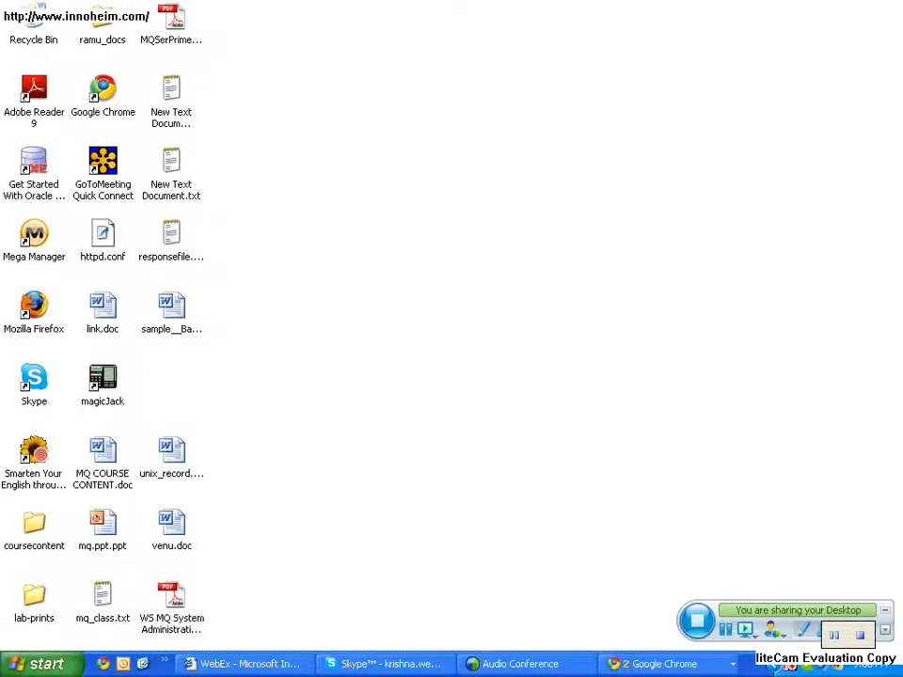
- Open Windows Explorer and browse to the C:\IBM\WebSphere\AppServer\bin folder
key(super+e)
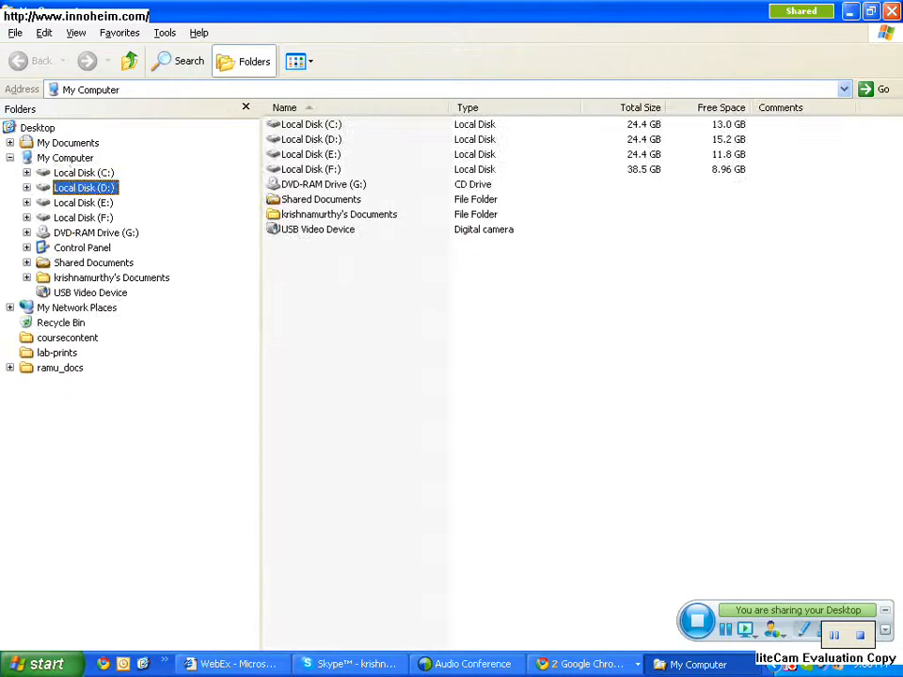
key(Right)
key(Down)
key(Down)
key(Down)
key(Down)
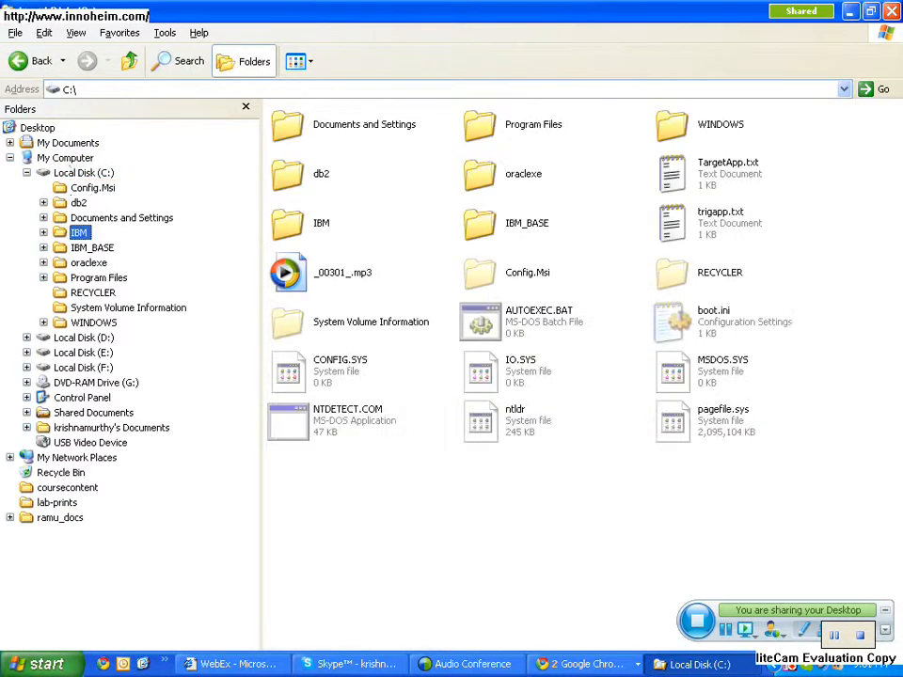
key(Right)
key(Down)
key(Right)
key(Down)
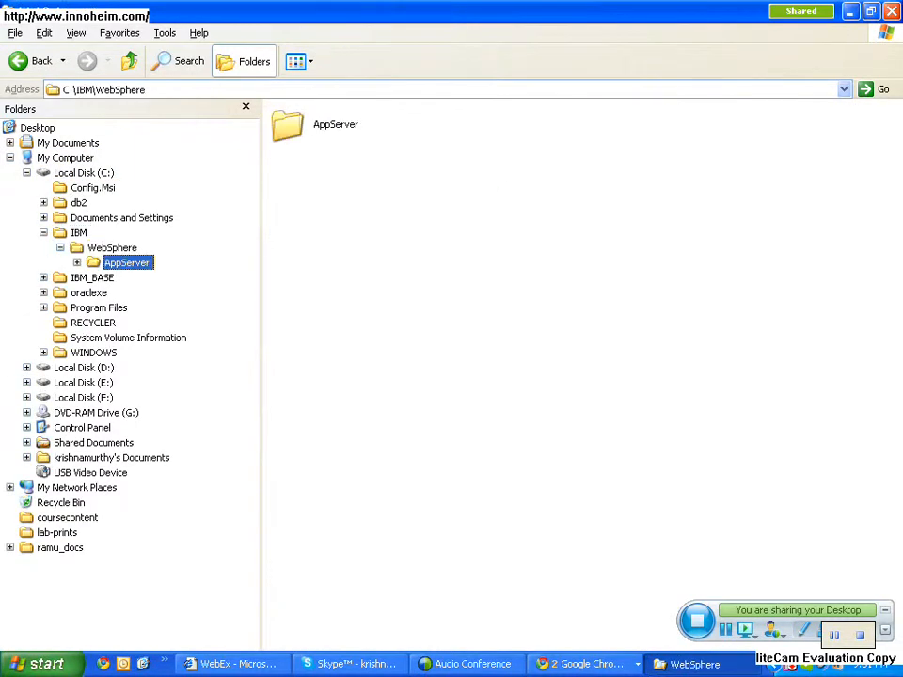
key(Right)
key(Down)
key(Down)
key(Down)
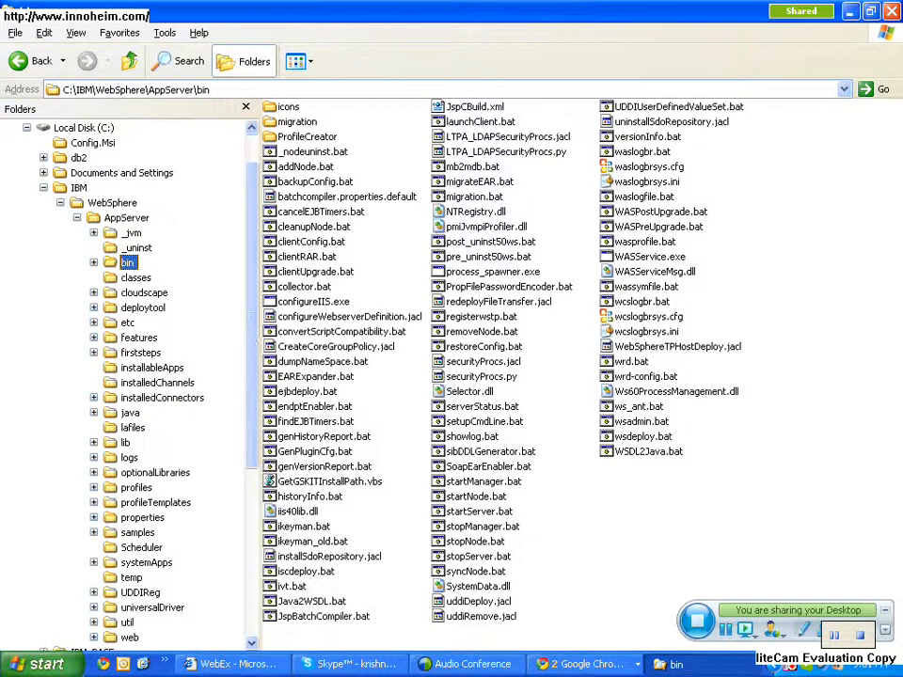
- Launch pctWindows.exe from the ProfileCreator folder and proceed past the Profile creation wizard's welcome page
double_click(307, 137)
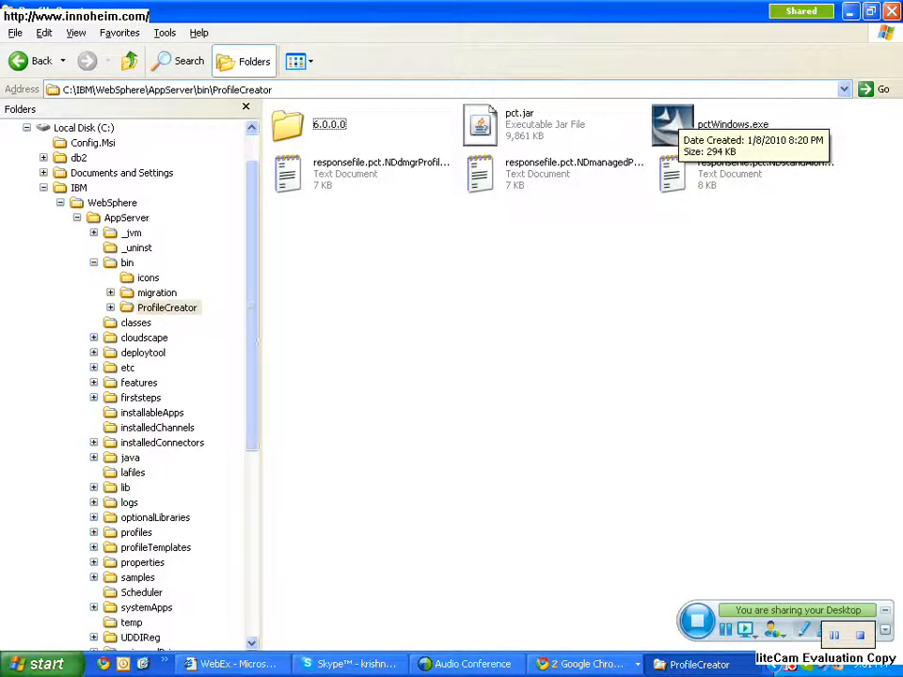
double_click(678, 118)
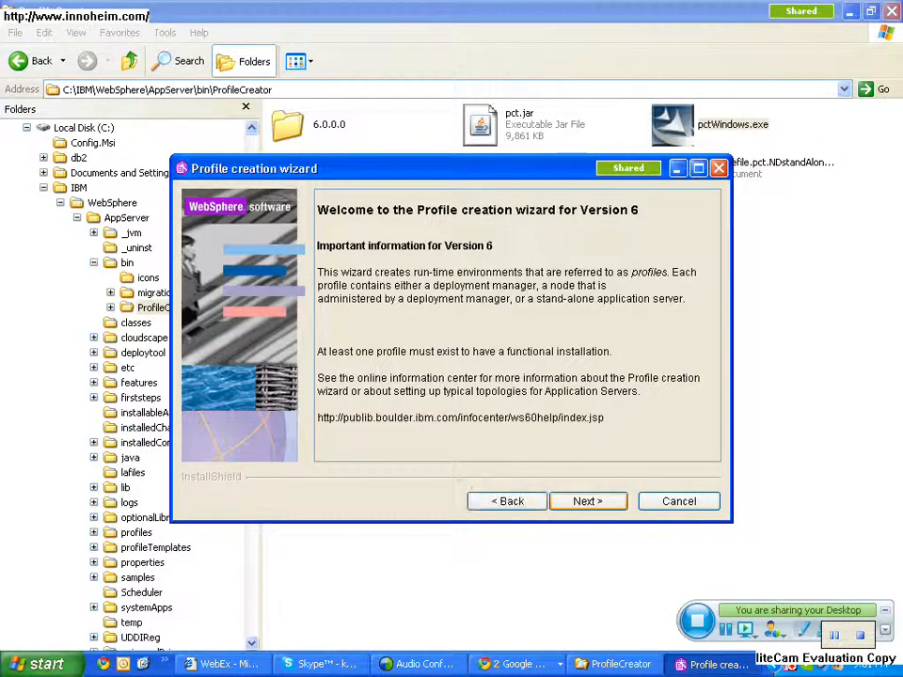
key(Return)
- Choose a deployment manager profile, keeping the name Dmgr01 and the directory C:\IBM\WebSphere\AppServer\profiles\Dmgr01
click(330, 302)
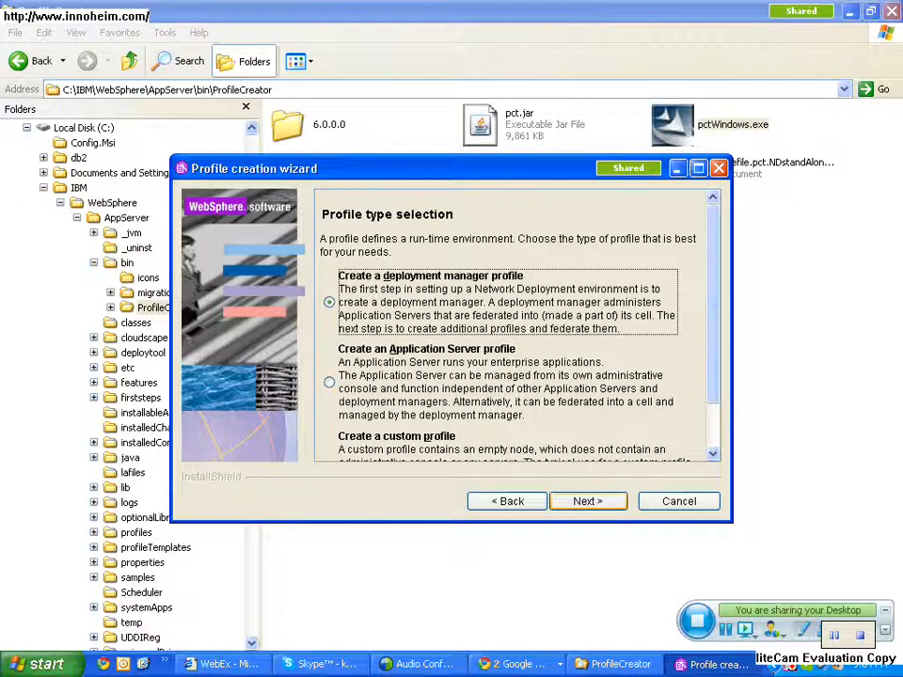
click(587, 501)
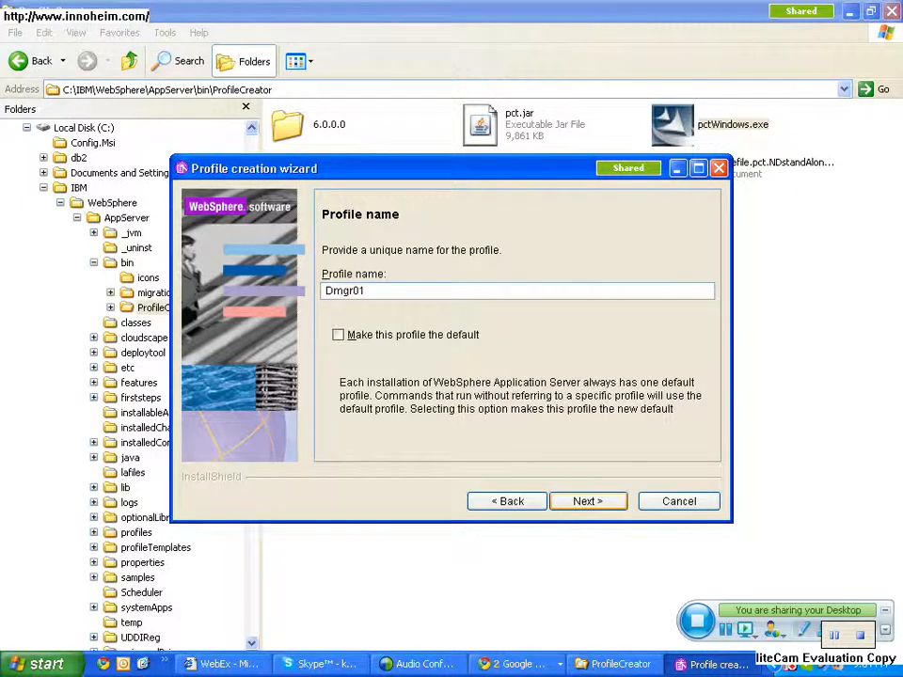
click(588, 501)
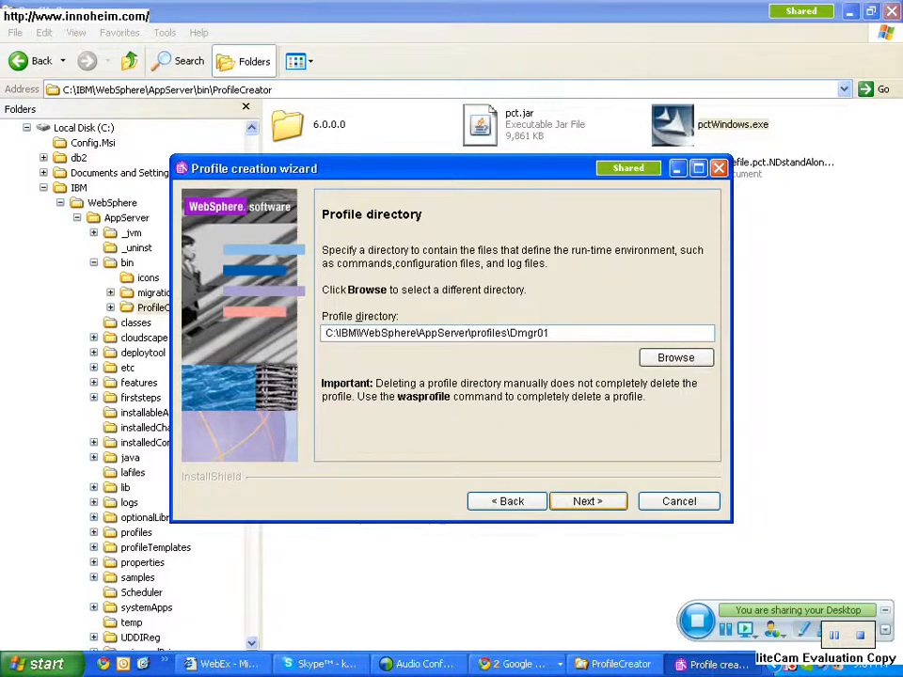
click(586, 501)
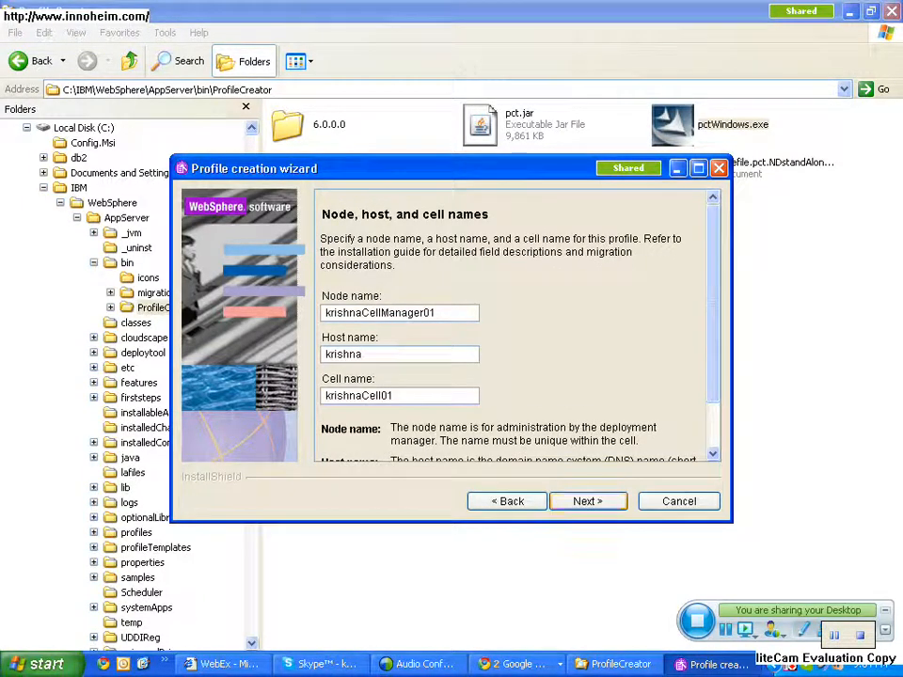
- Set the node name to dmgr_node01, keep the proposed host and cell names, and accept the proposed port values
click(450, 313)
key(BackSpace)
key(BackSpace)
key(BackSpace)
key(BackSpace)
key(BackSpace)
key(BackSpace)
key(BackSpace)
key(BackSpace)
key(BackSpace)
key(BackSpace)
key(BackSpace)
key(BackSpace)
key(BackSpace)
key(BackSpace)
key(BackSpace)
key(BackSpace)
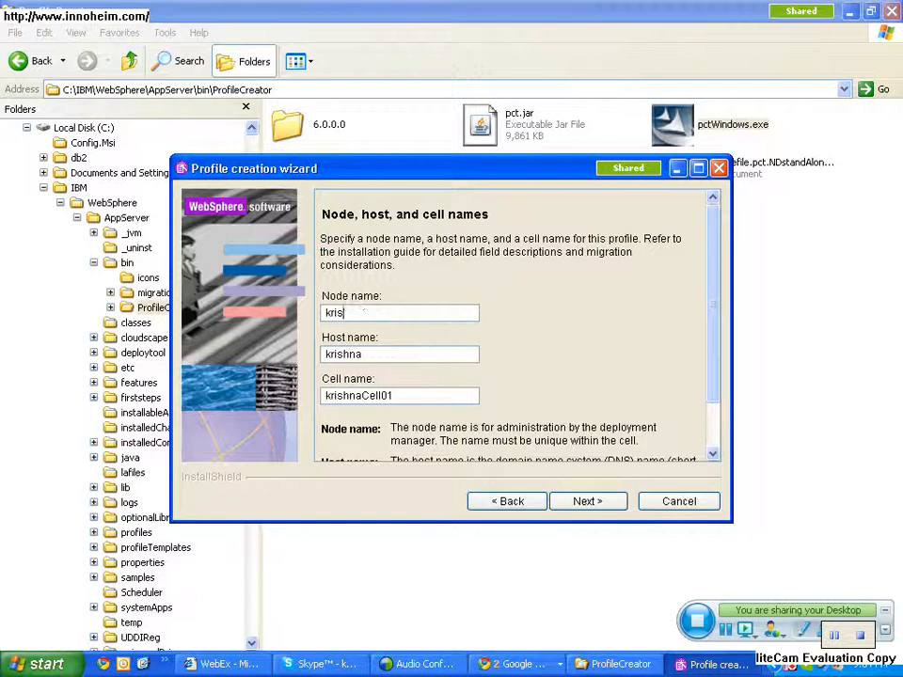
key(BackSpace)
key(BackSpace)
key(BackSpace)
key(BackSpace)
text(dmgr_node01)
click(588, 501)
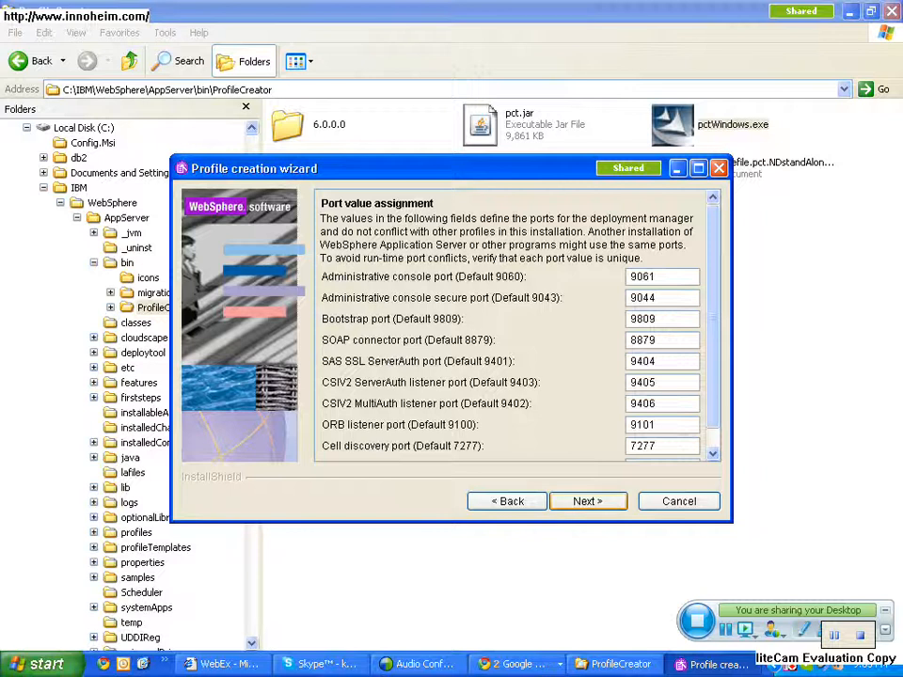
key(Return)
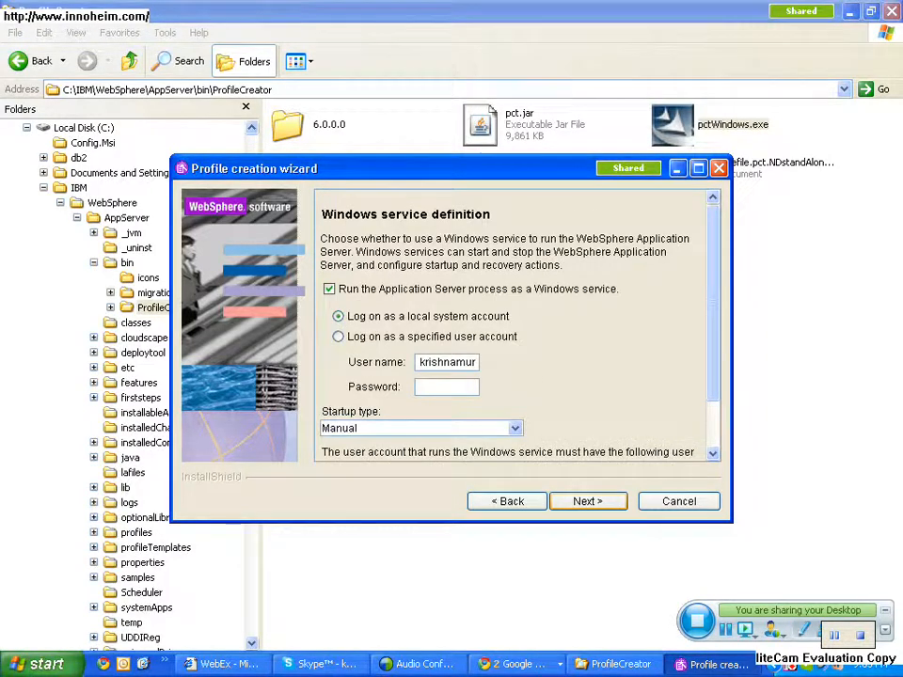
- Disable running the Application Server process as a Windows service, and start creating the profile from the summary page
click(329, 289)
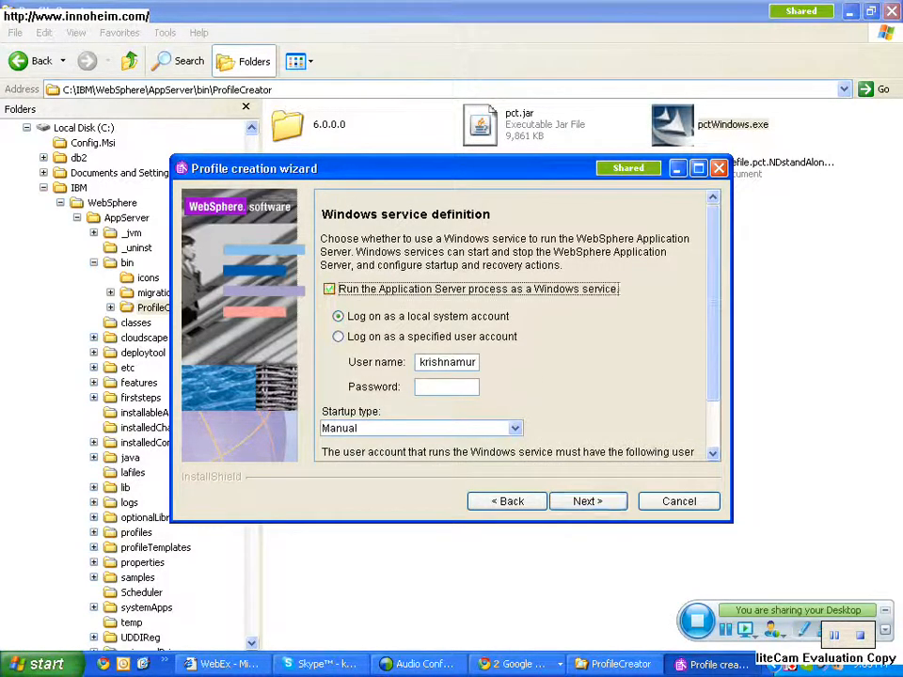
click(329, 288)
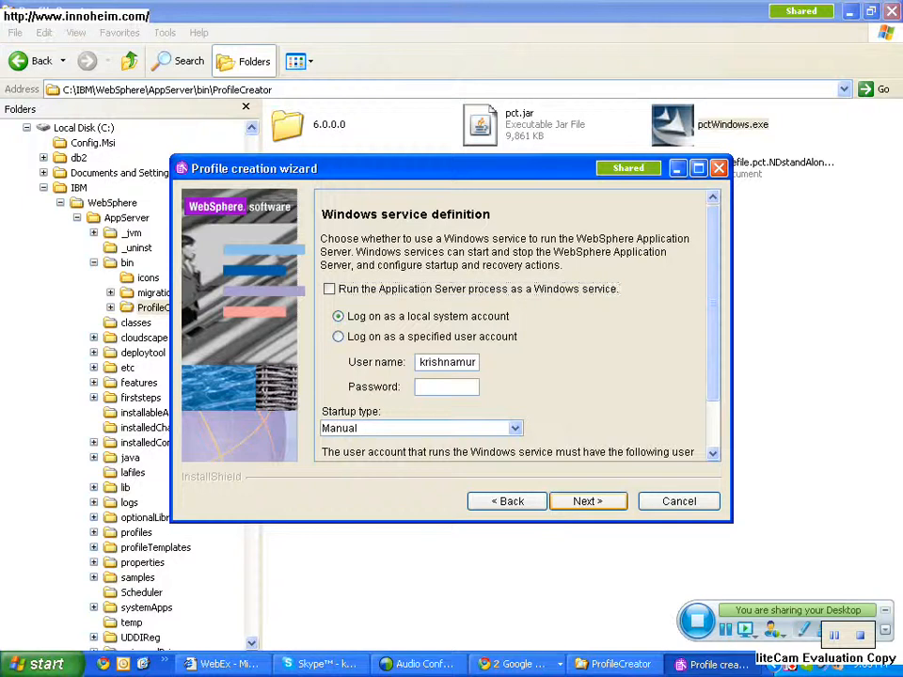
key(Return)
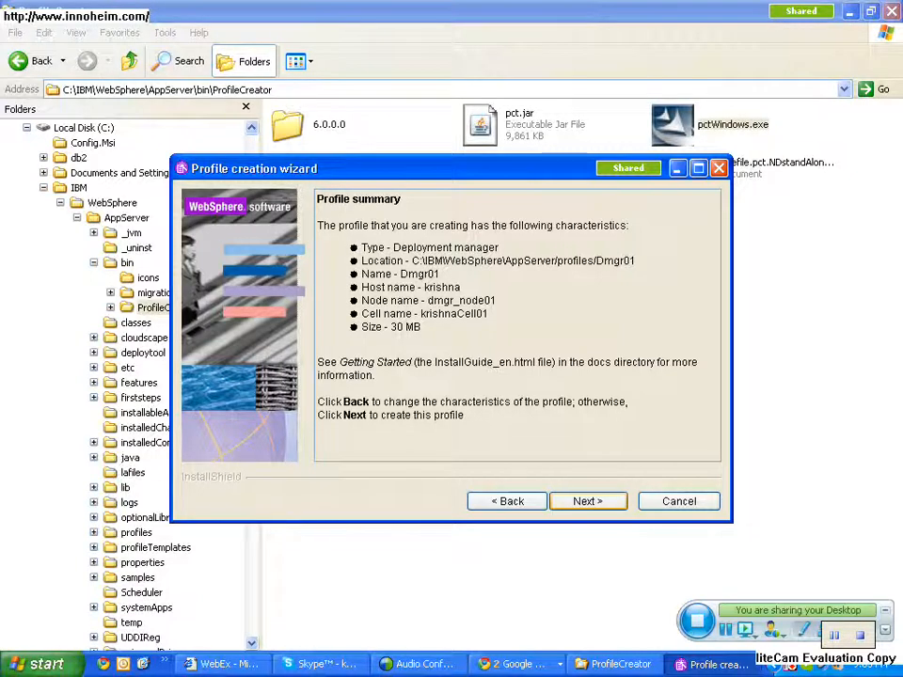
click(588, 502)
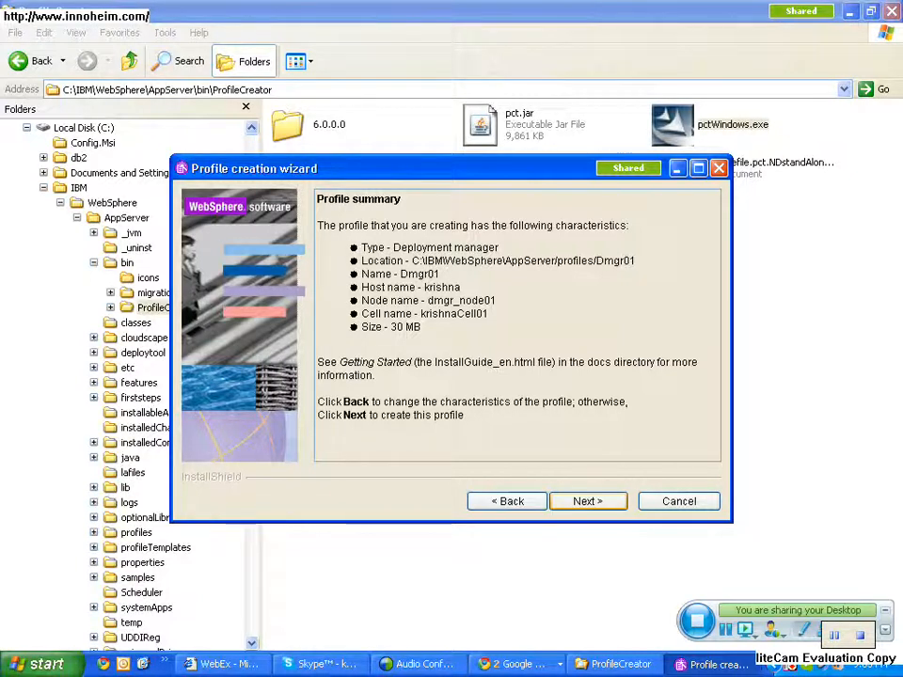
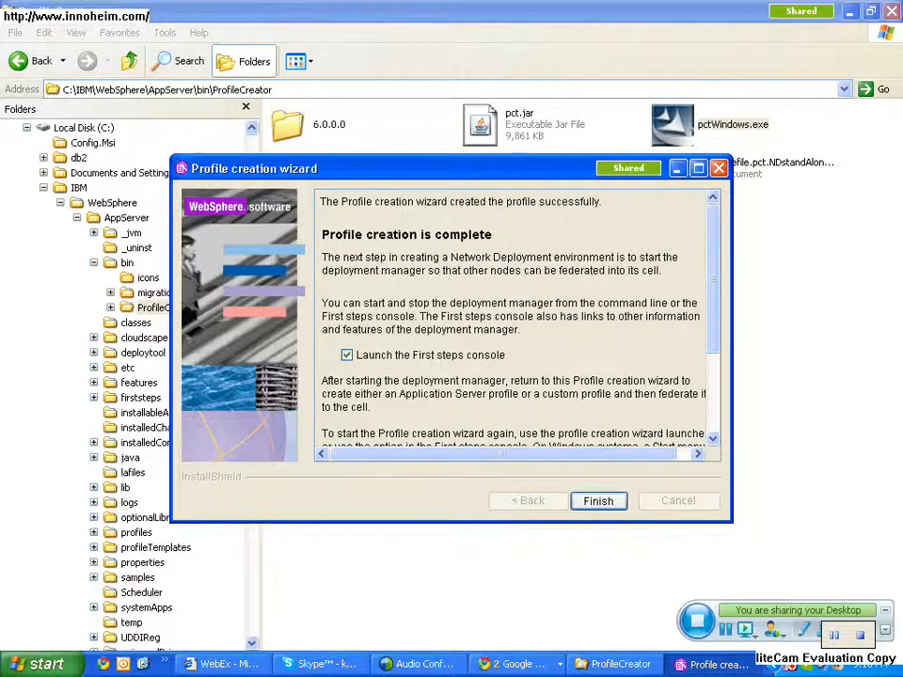
- Finish the profile wizard with the First steps console launched, run the installation verification for Dmgr01, and close its output
key(Return)
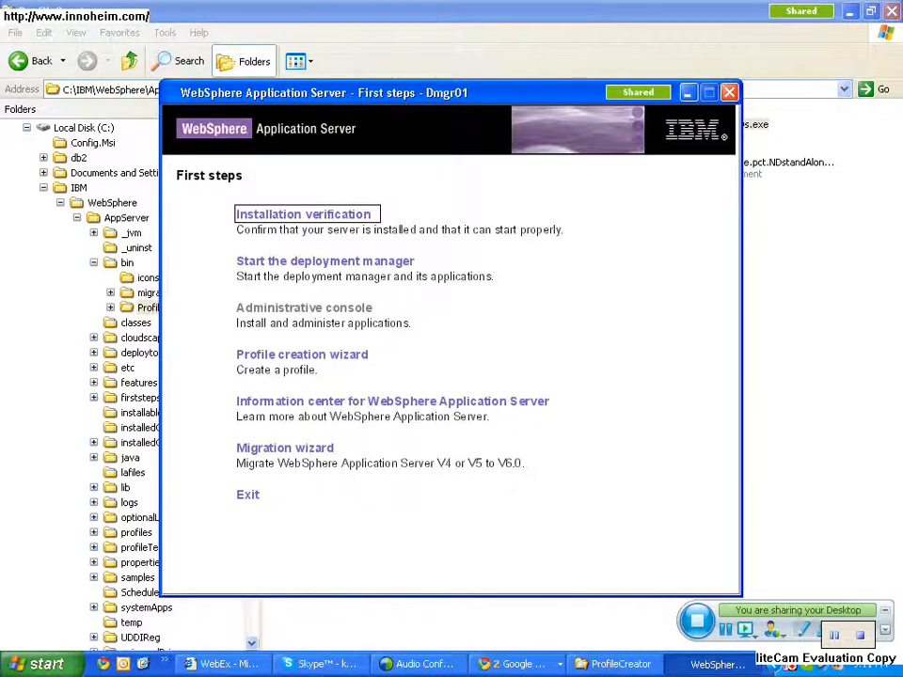
key(Return)
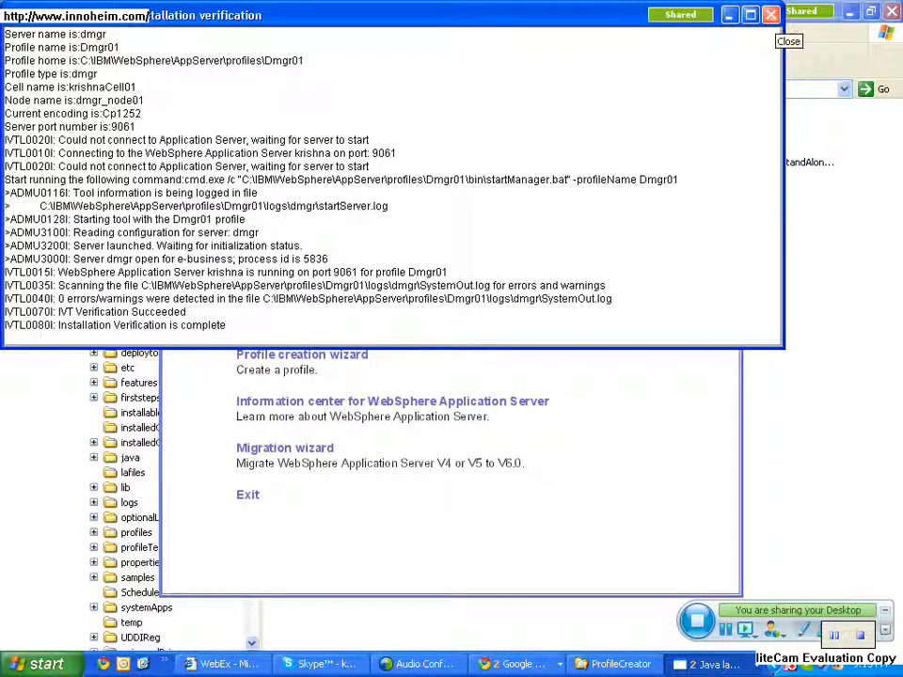
click(771, 14)
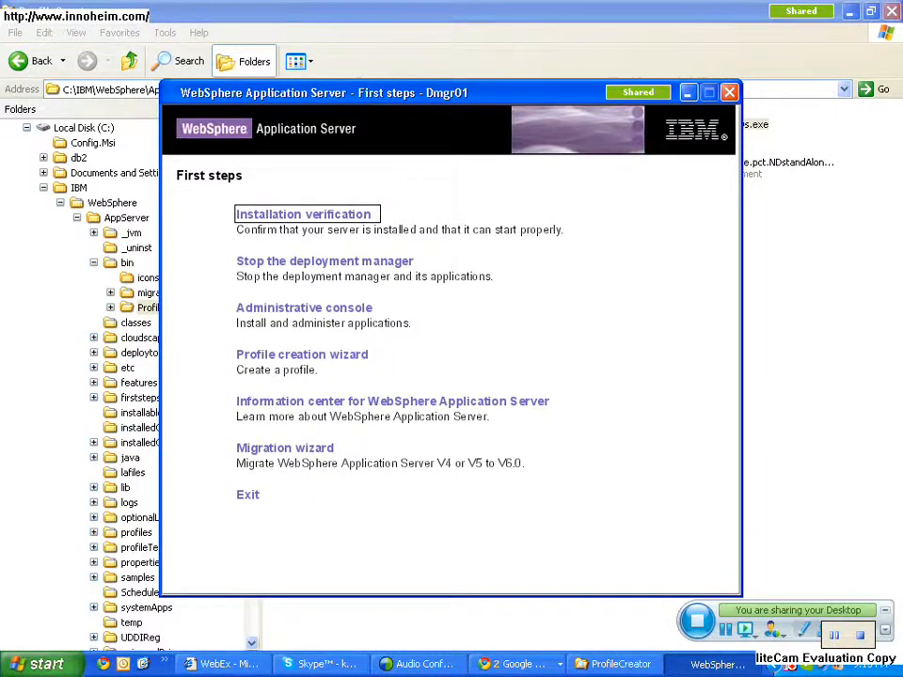
- Try to open the administrative console from the Dmgr01 First steps window
key(alt+Tab)
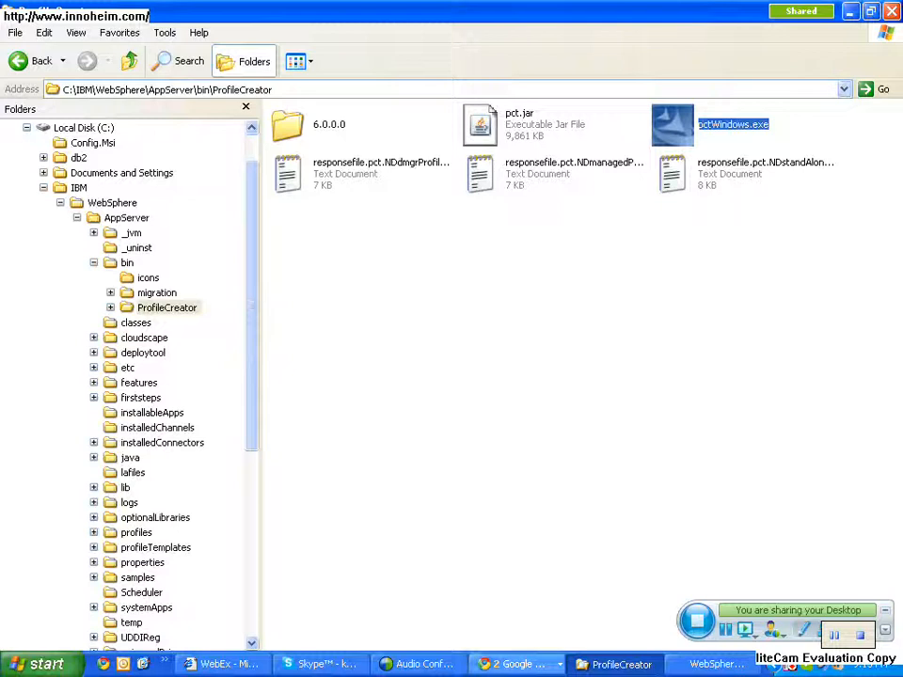
key(alt+Tab)
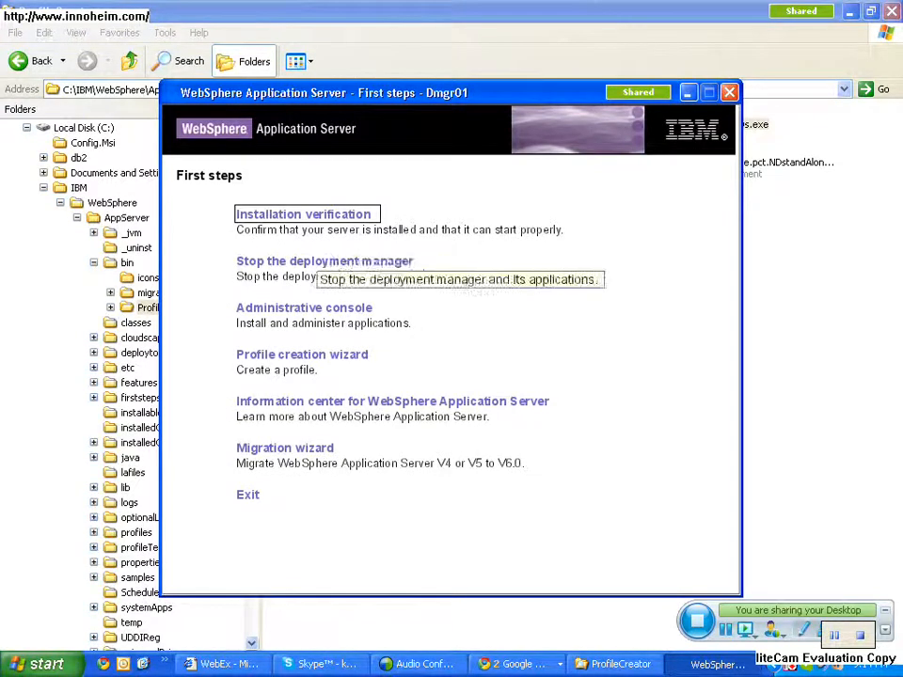
click(315, 308)
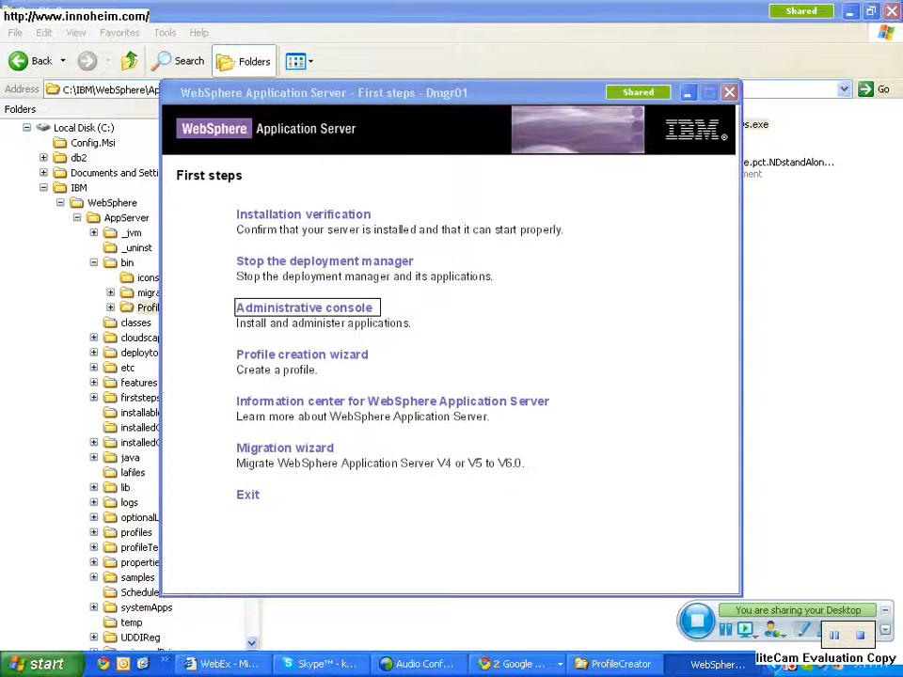
click(717, 664)
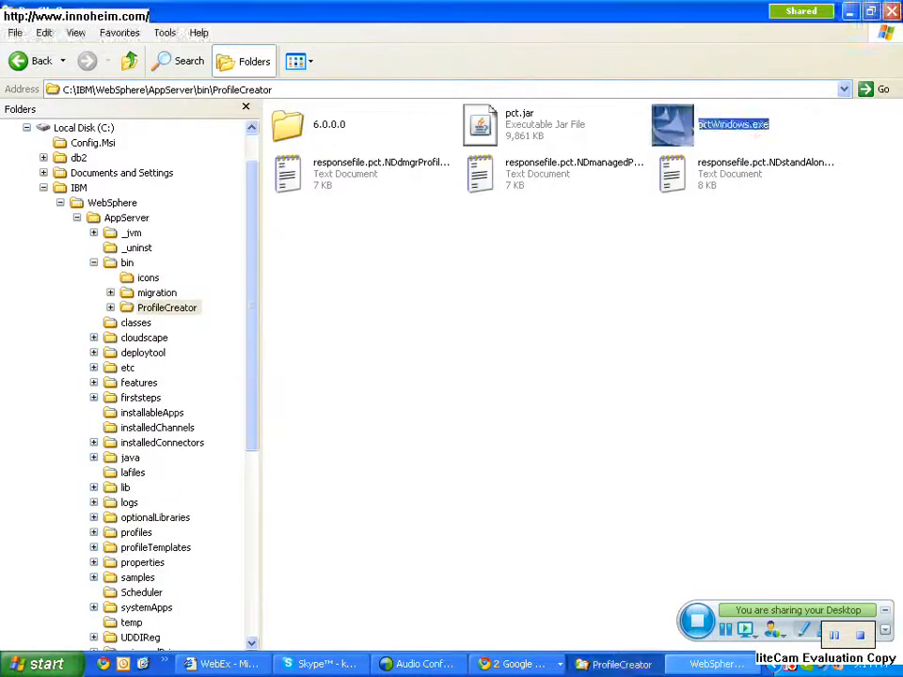
click(717, 664)
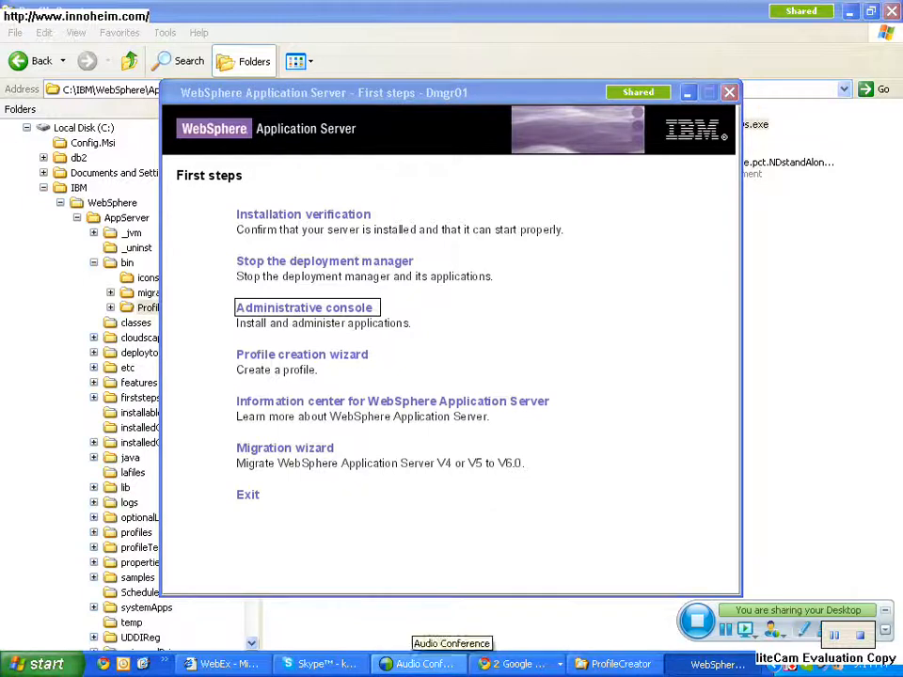
- Switch to the Chrome window showing the WebSphere Administrative Console on port 9060 and maximize it
click(515, 664)
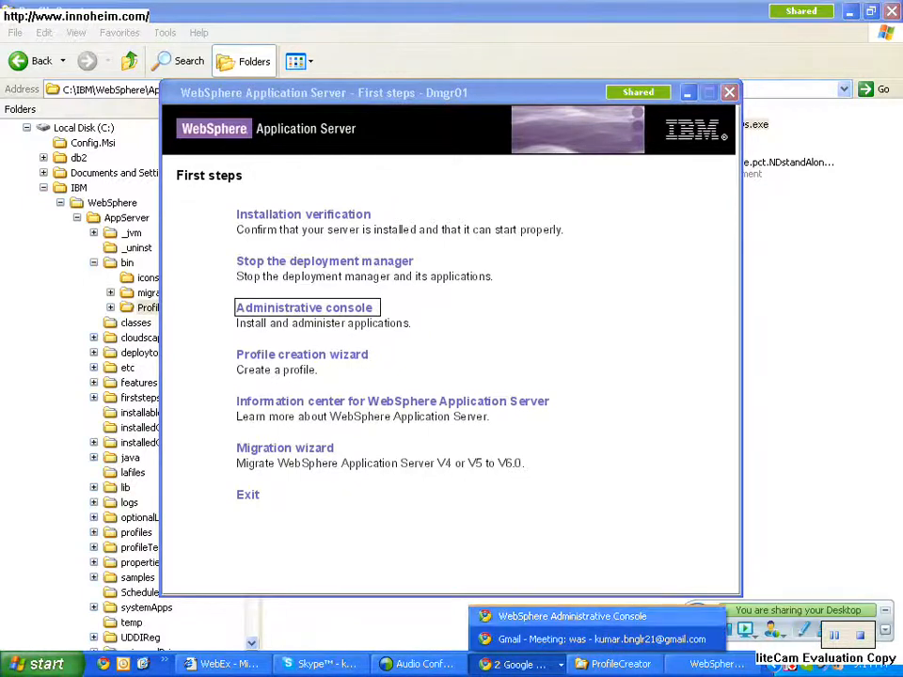
click(569, 616)
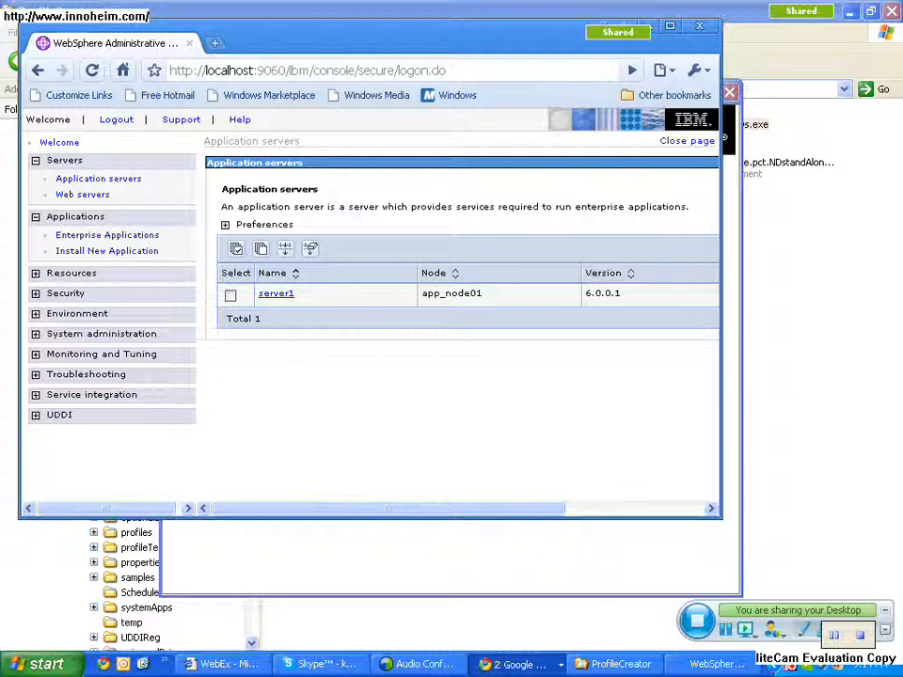
click(670, 25)
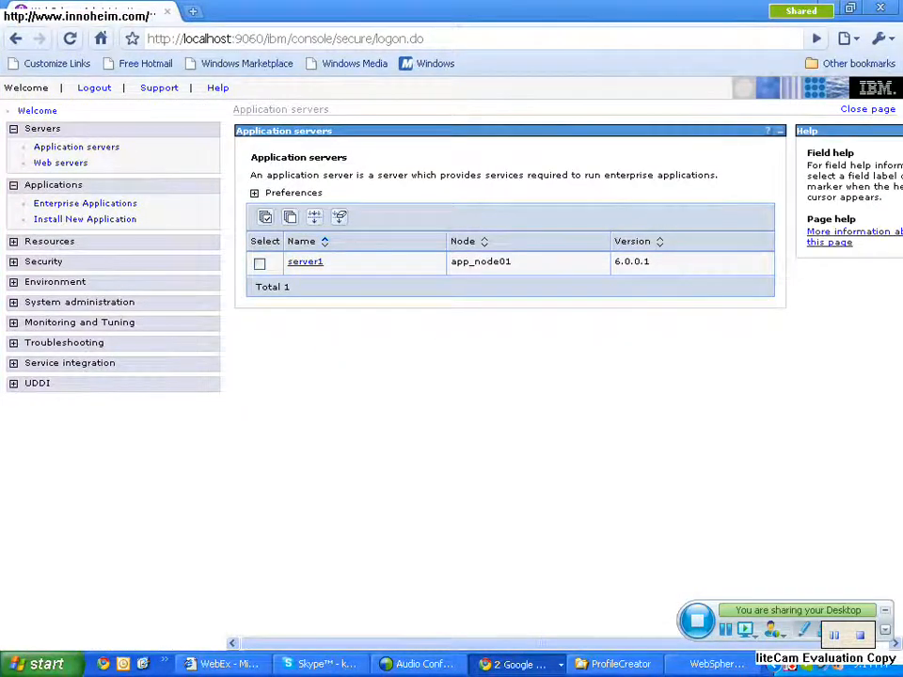
key(ctrl+t)
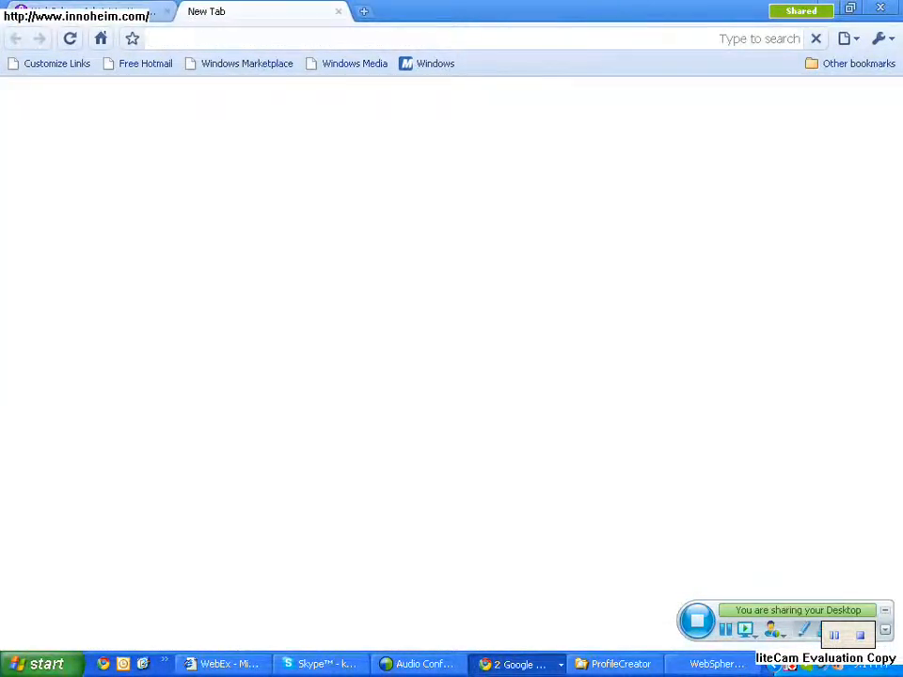
text(http://www.gmail.com/)
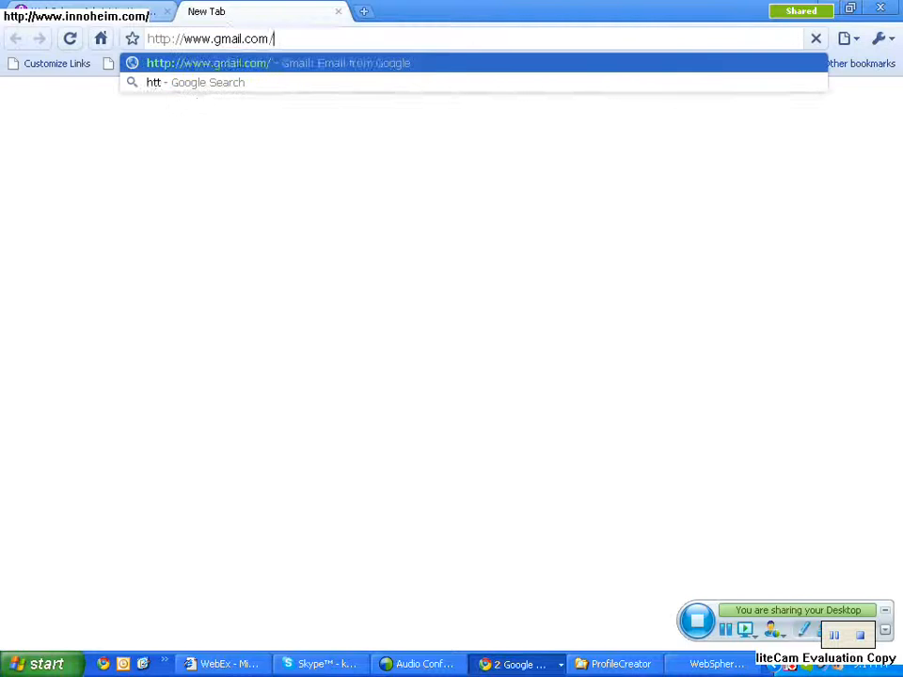
key(BackSpace)
key(BackSpace)
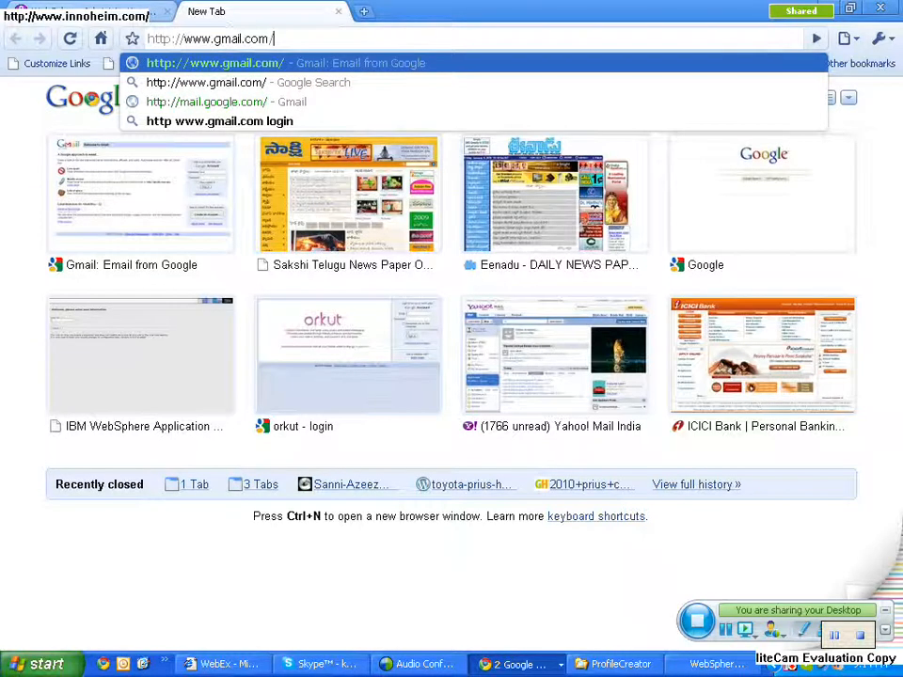
key(BackSpace)
key(BackSpace)
key(BackSpace)
key(BackSpace)
key(BackSpace)
key(BackSpace)
key(BackSpace)
key(BackSpace)
key(BackSpace)
key(BackSpace)
key(BackSpace)
key(BackSpace)
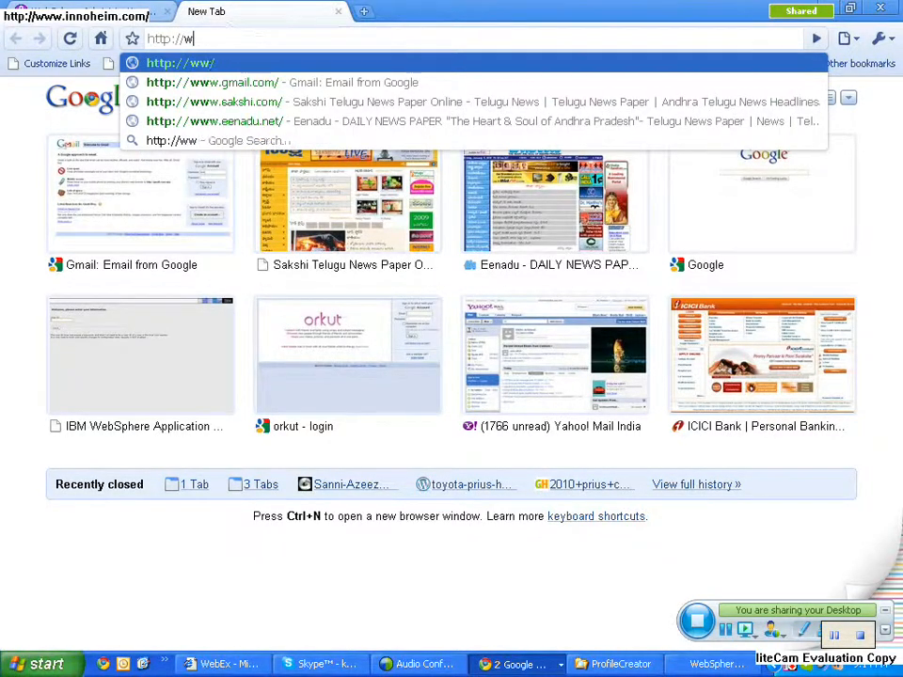
text(localhost:9061/admin)
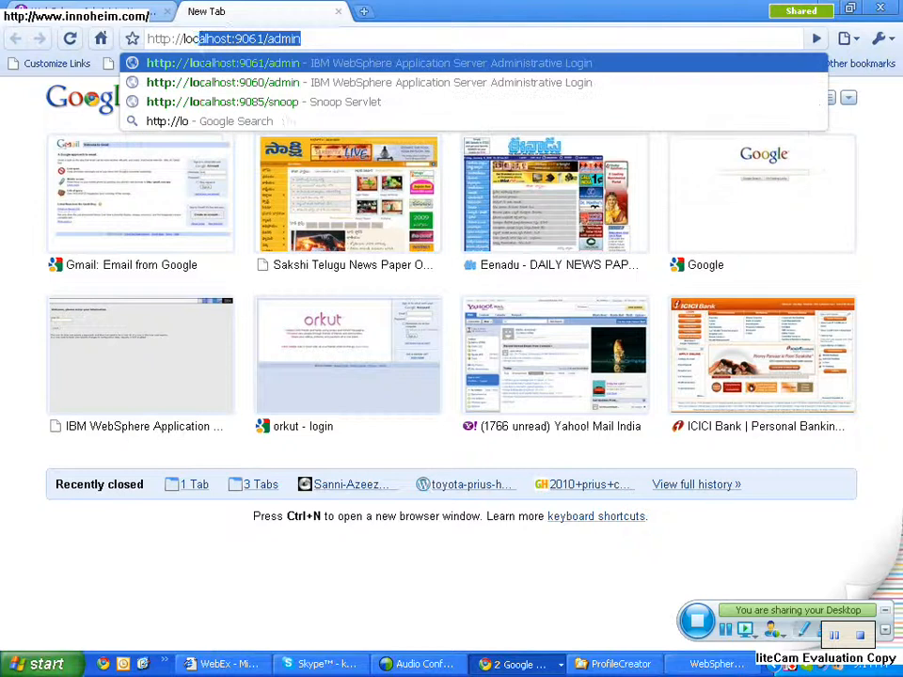
key(Return)
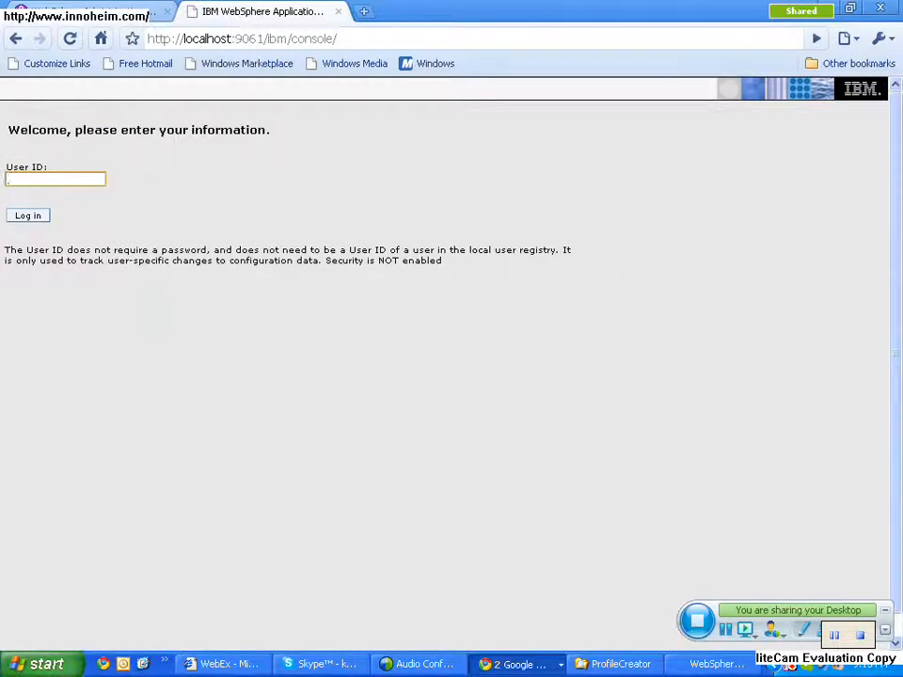
key(Return)
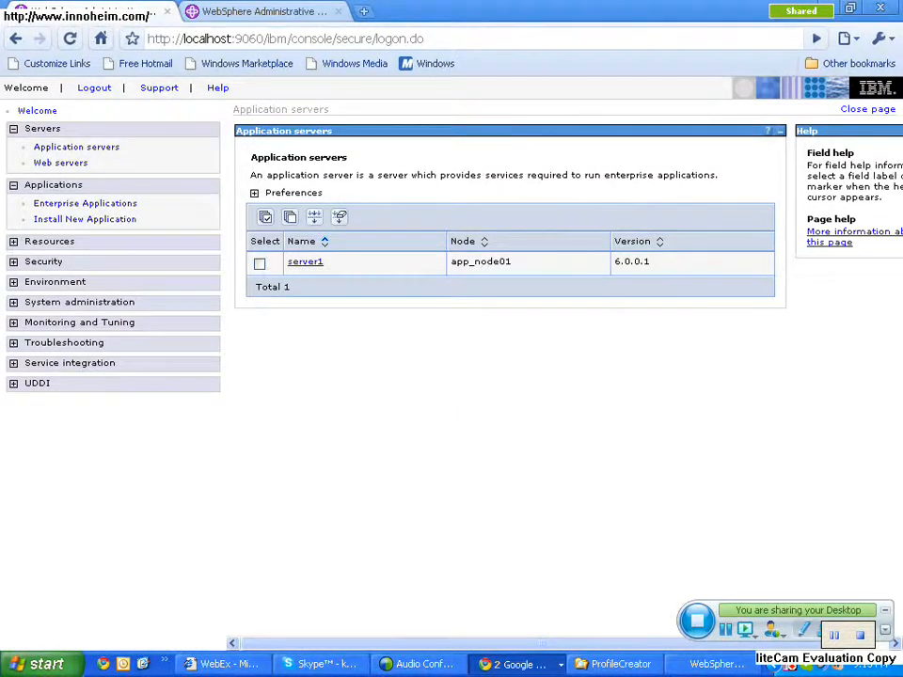
- Compare the Servers options of the port 9061 and 9060 consoles, and show the deployment manager's application servers list
click(268, 13)
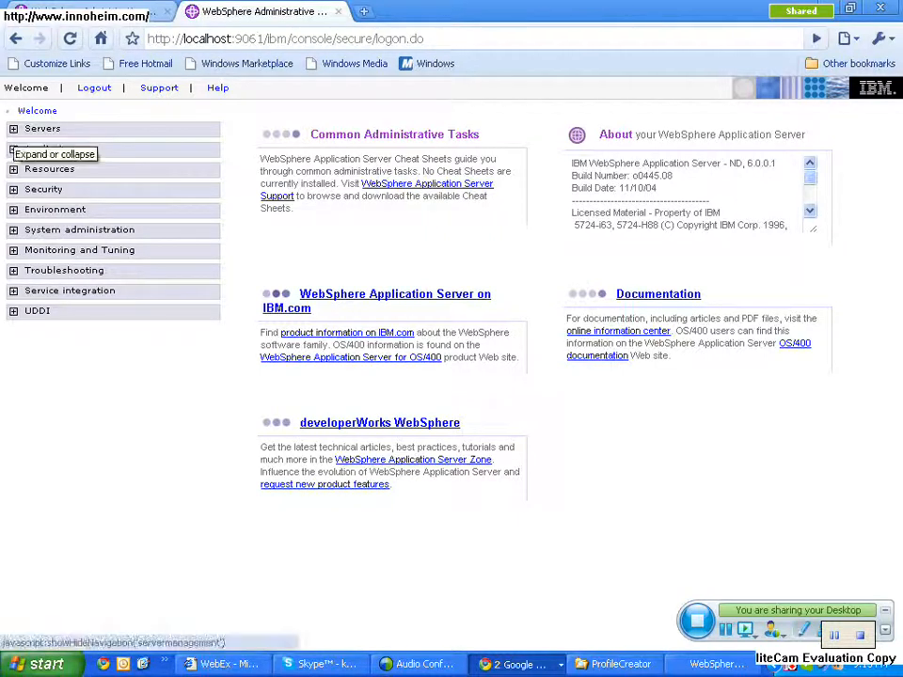
click(13, 128)
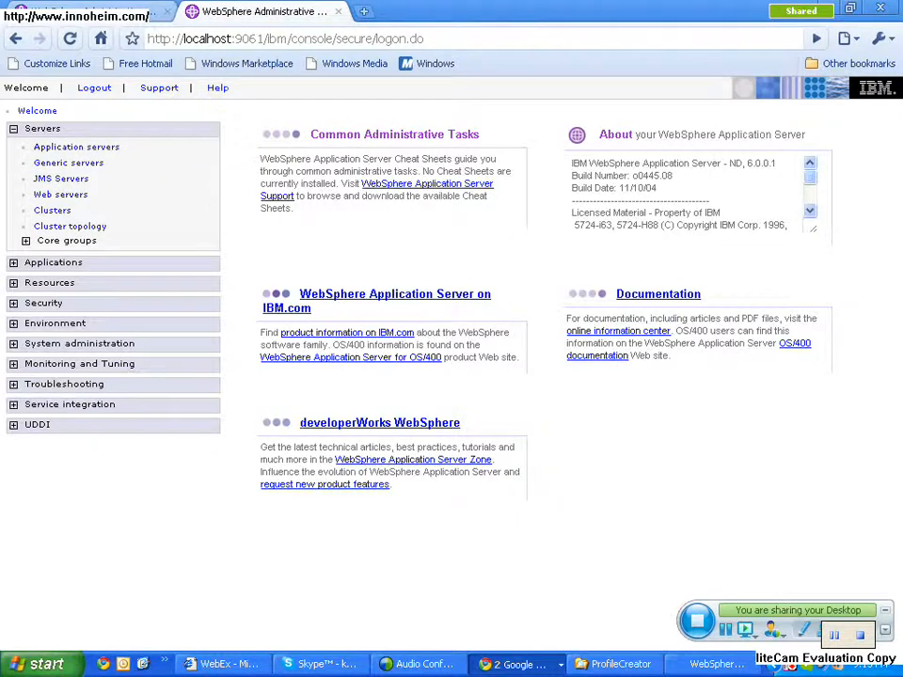
click(38, 13)
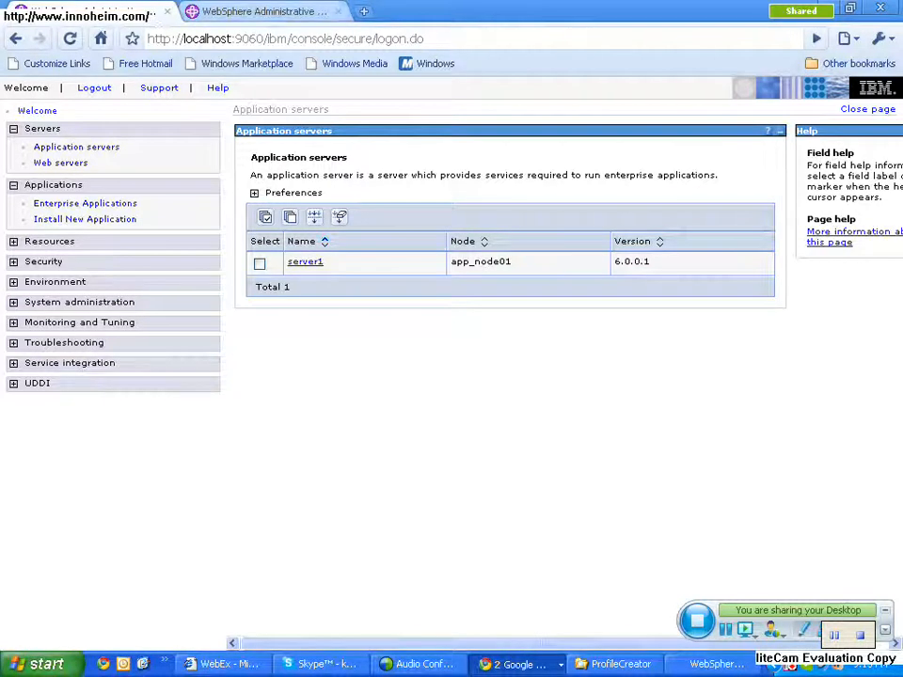
click(265, 12)
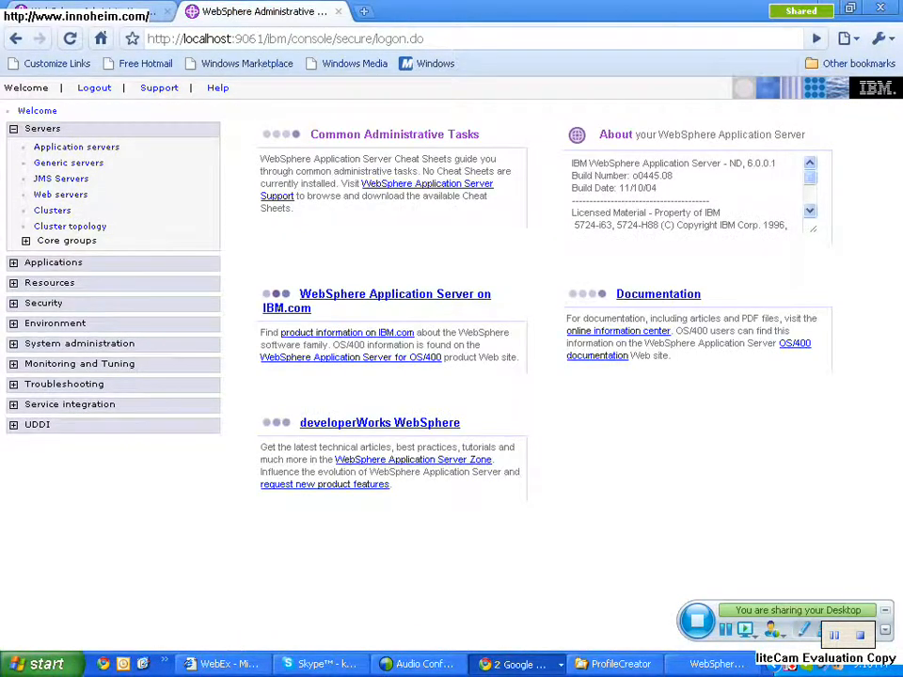
click(76, 148)
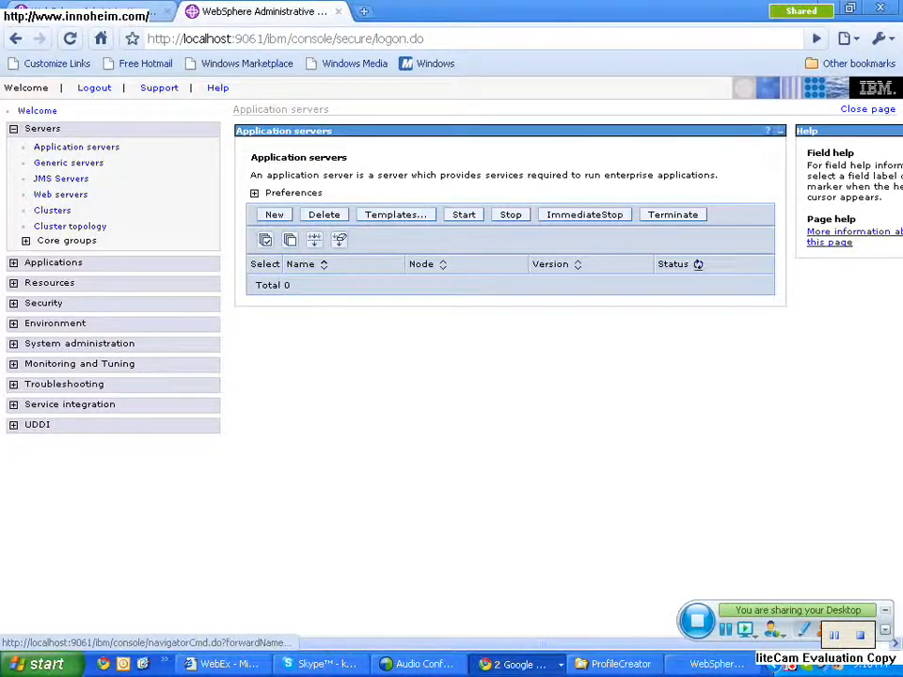
- Log in again to the console on port 9060, choosing to log out the other user with the same User ID
click(99, 12)
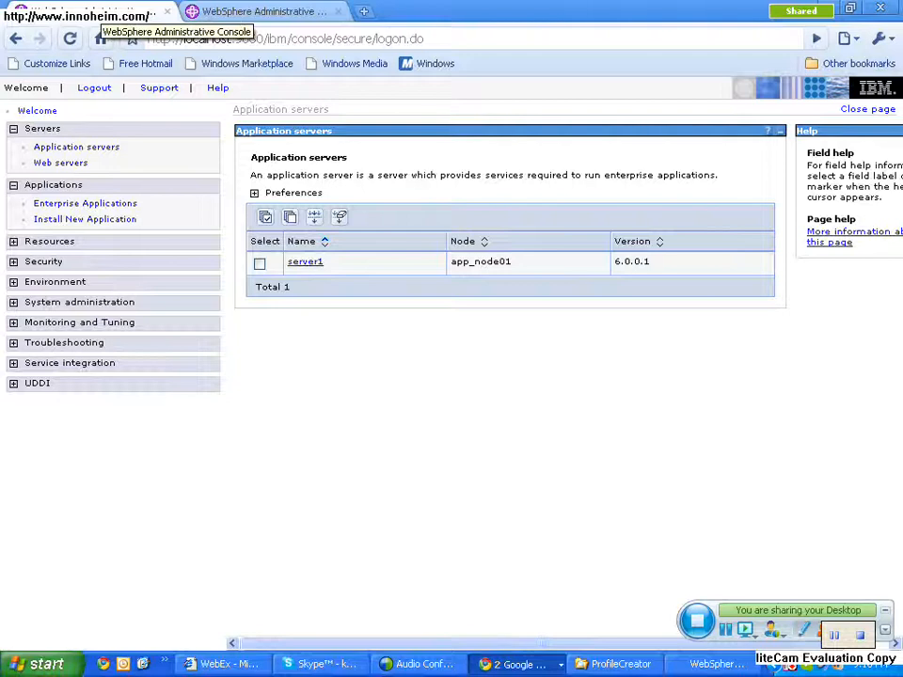
click(49, 148)
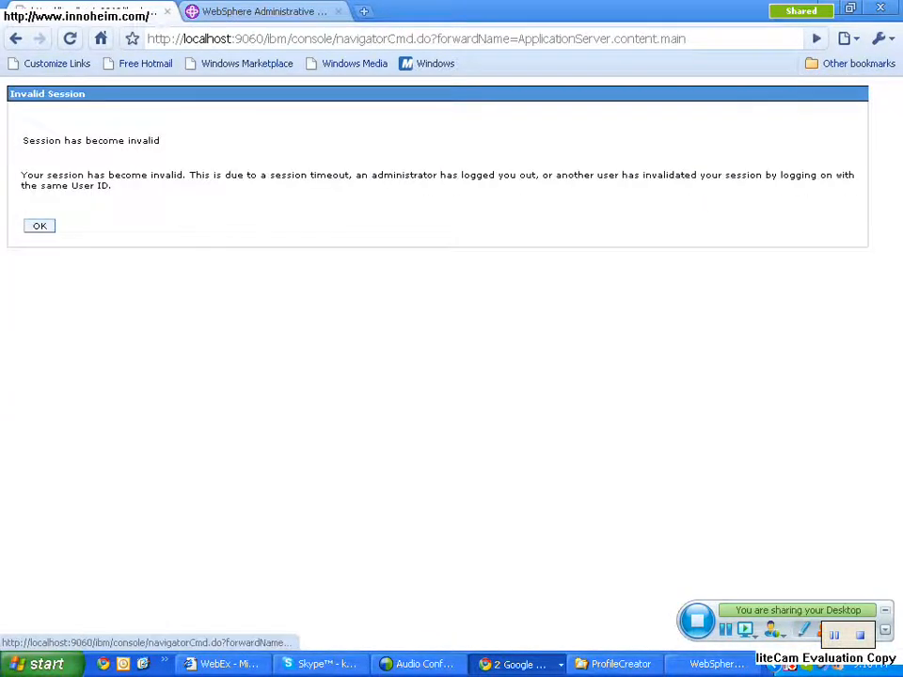
click(39, 225)
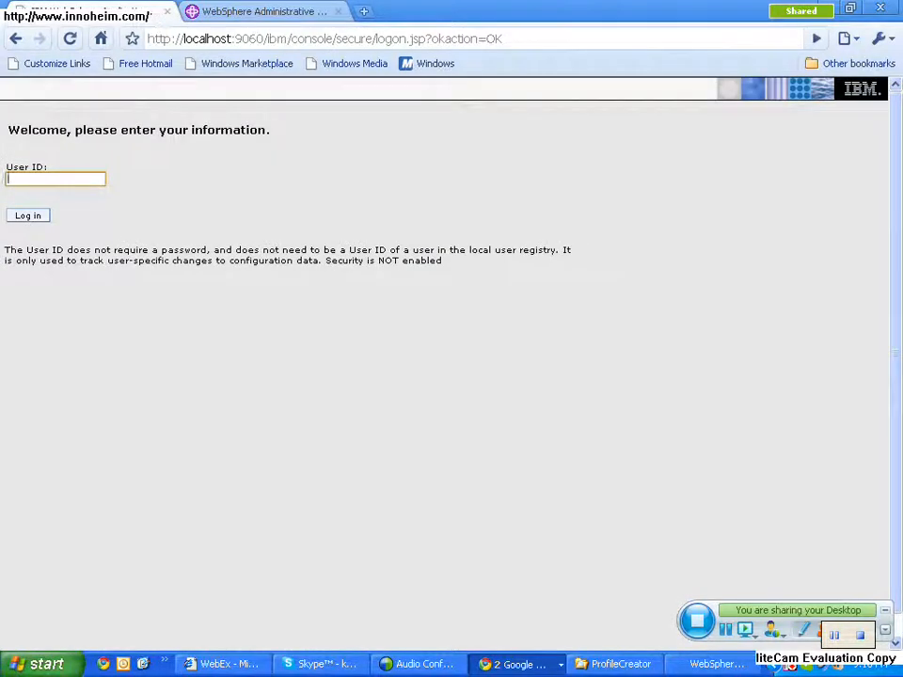
key(Return)
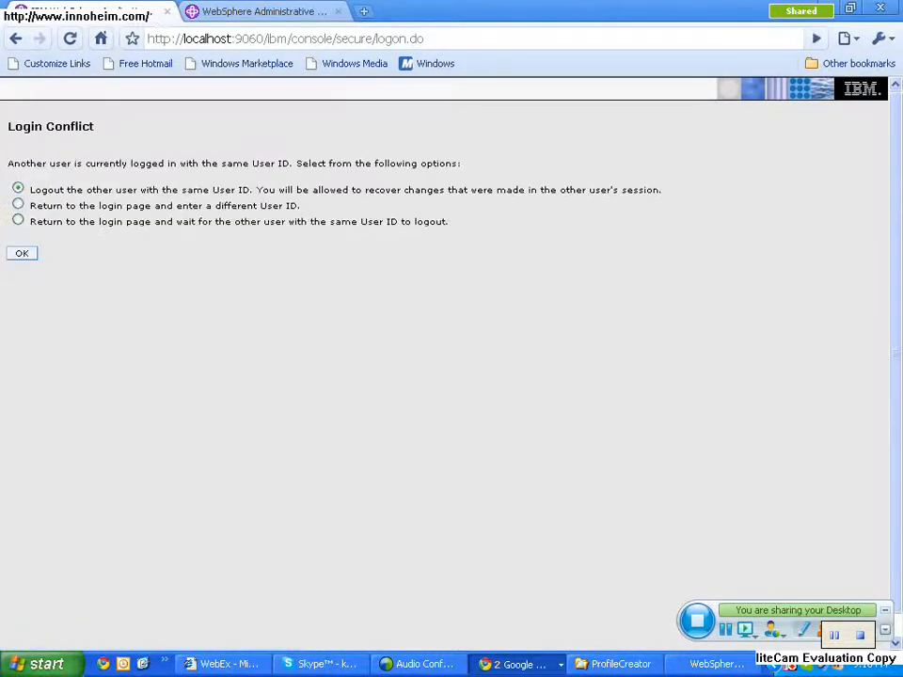
key(Return)
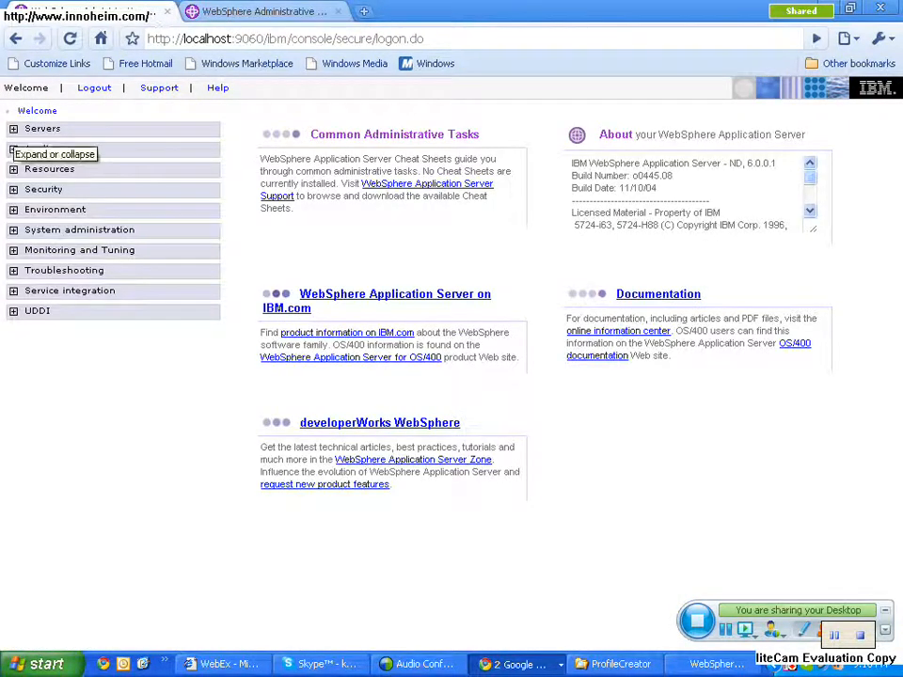
- List the application servers in the port 9060 console and compare that page with the port 9061 console's list
click(14, 128)
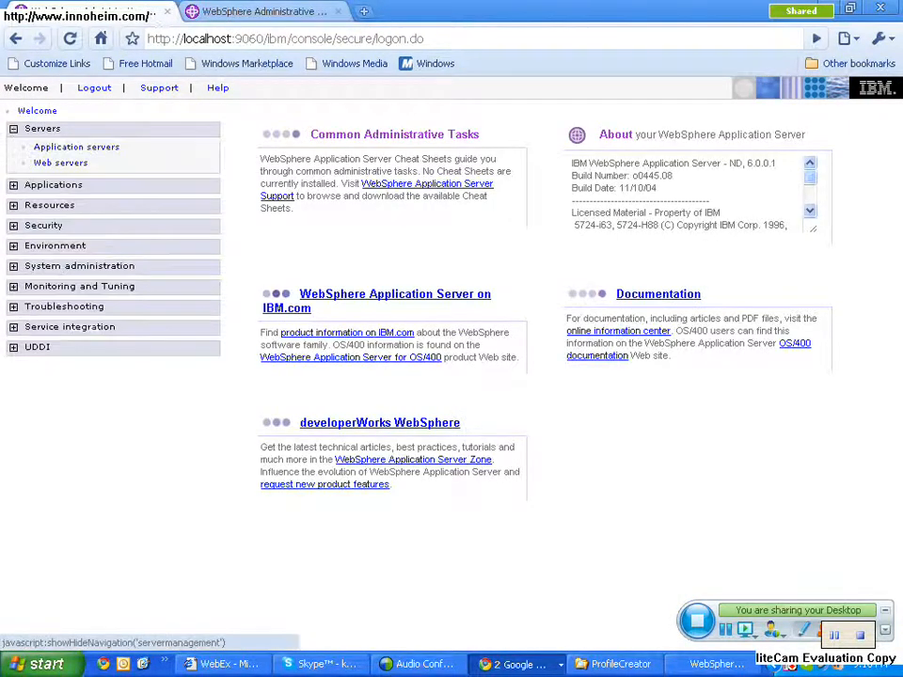
click(66, 151)
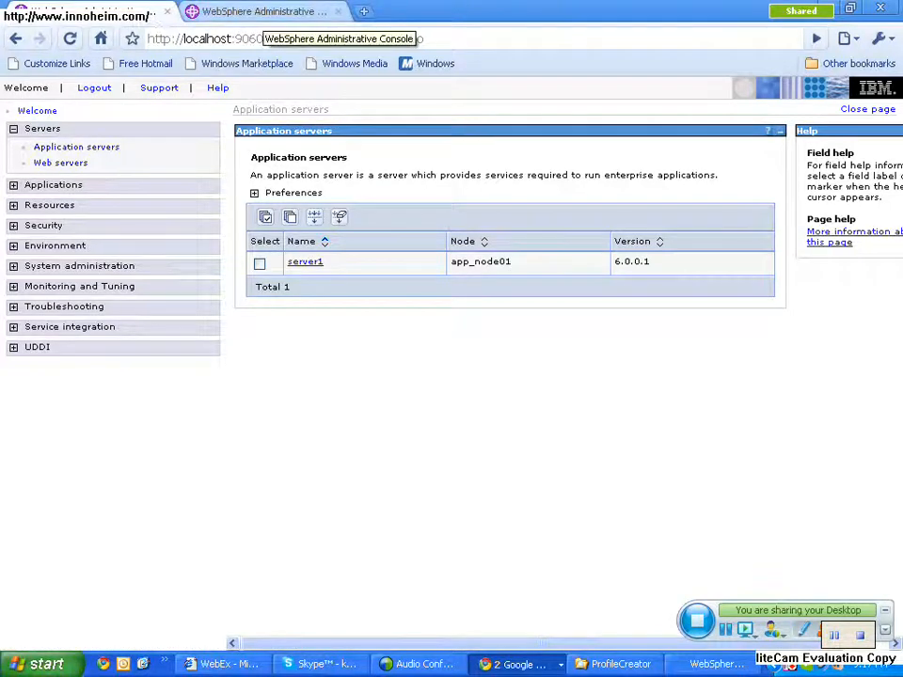
click(256, 11)
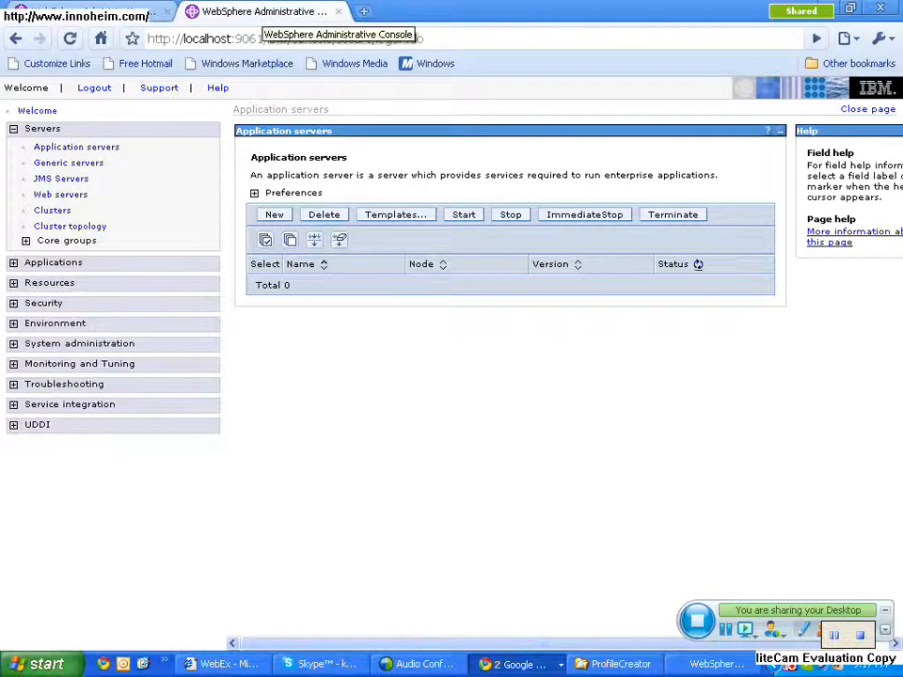
click(87, 11)
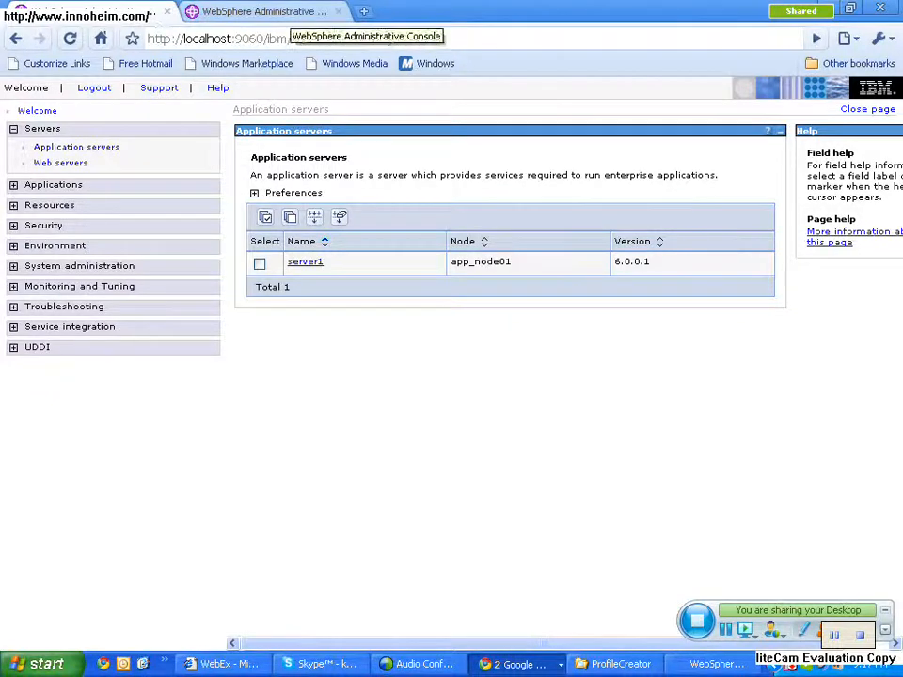
click(283, 11)
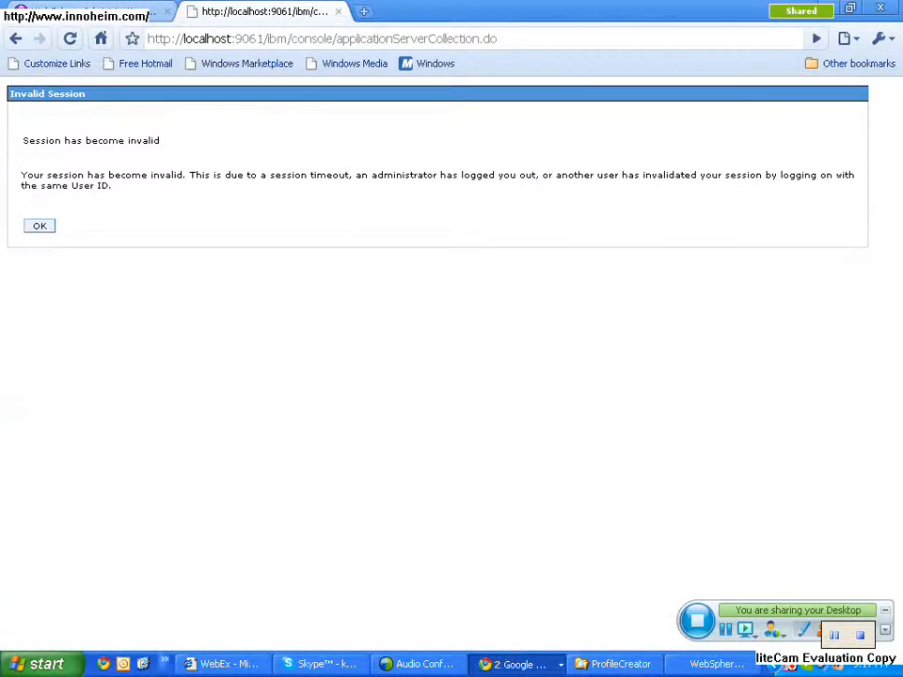
- Try to launch Internet Explorer as a second browser
click(164, 664)
click(252, 606)
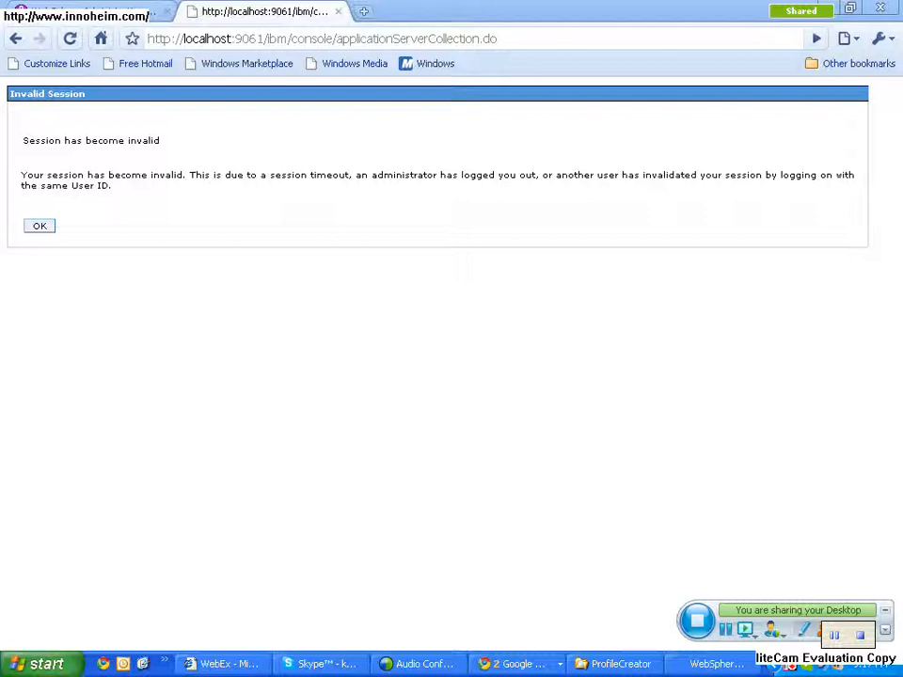
click(164, 664)
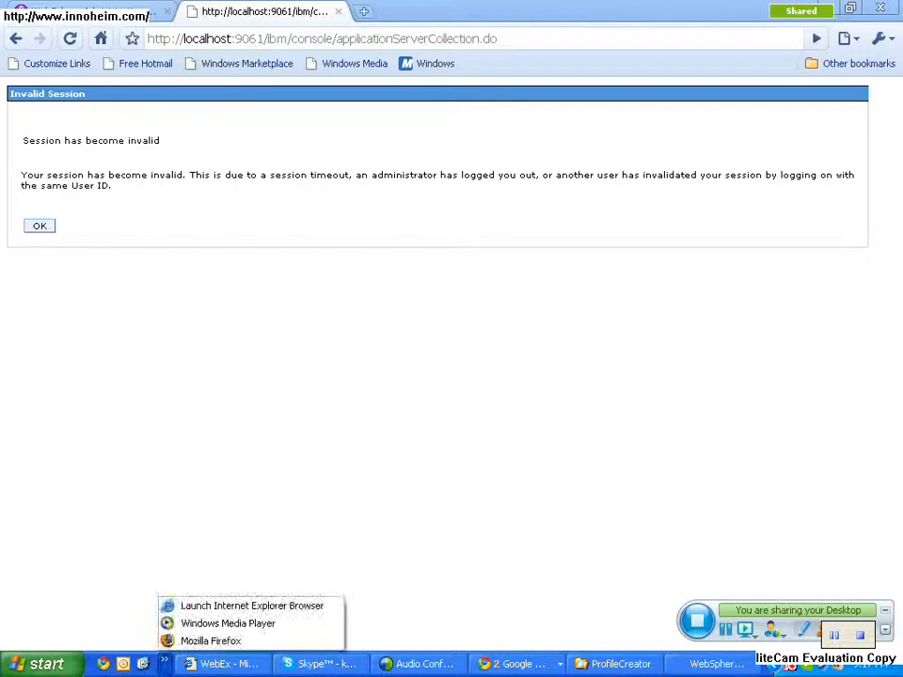
click(251, 606)
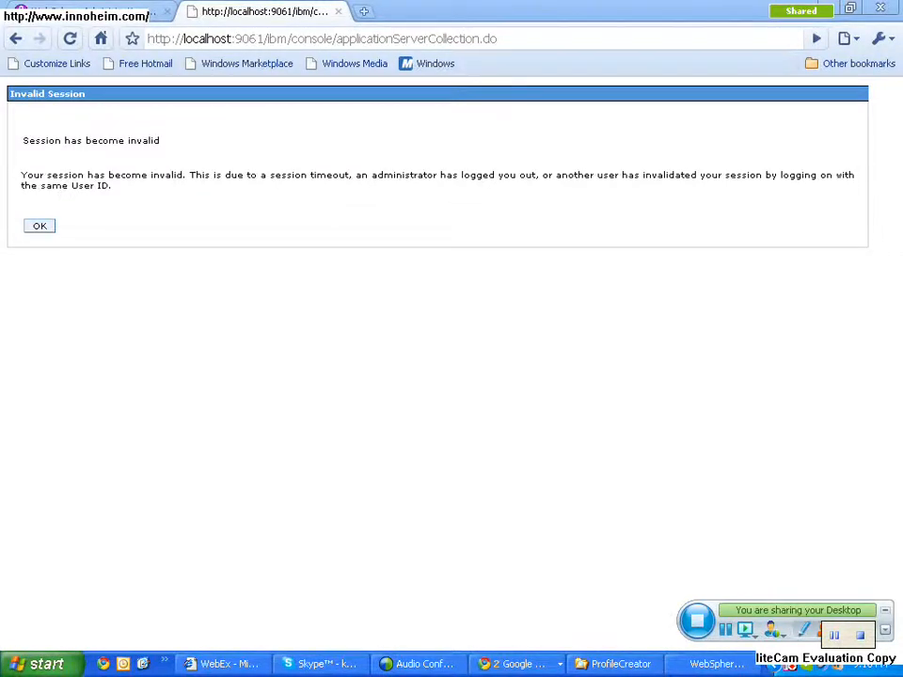
- Dismiss the invalid session notice and log in again to the port 9061 console, logging out the other user with the same User ID
click(39, 225)
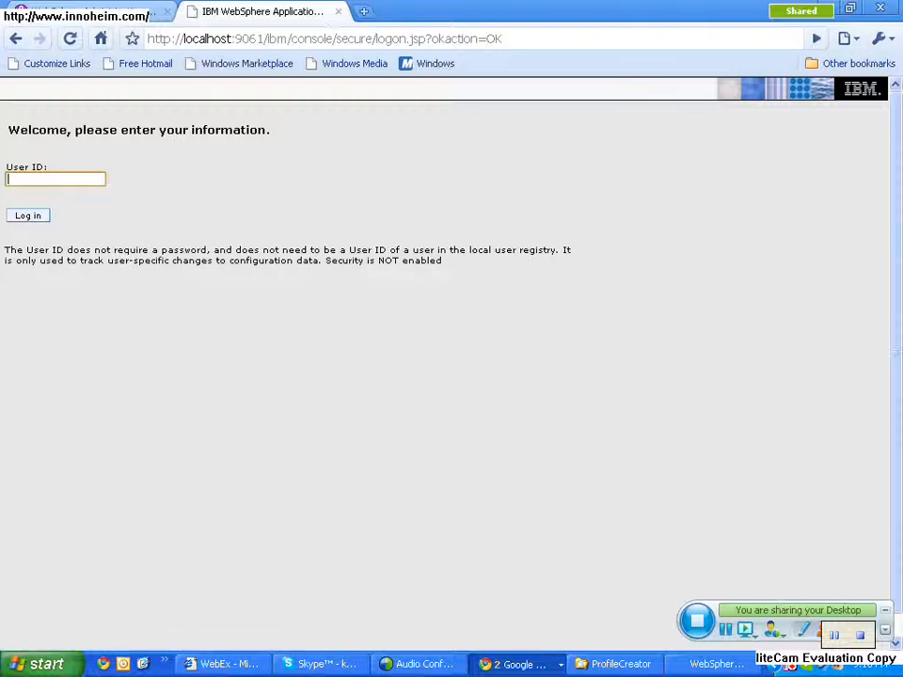
click(26, 215)
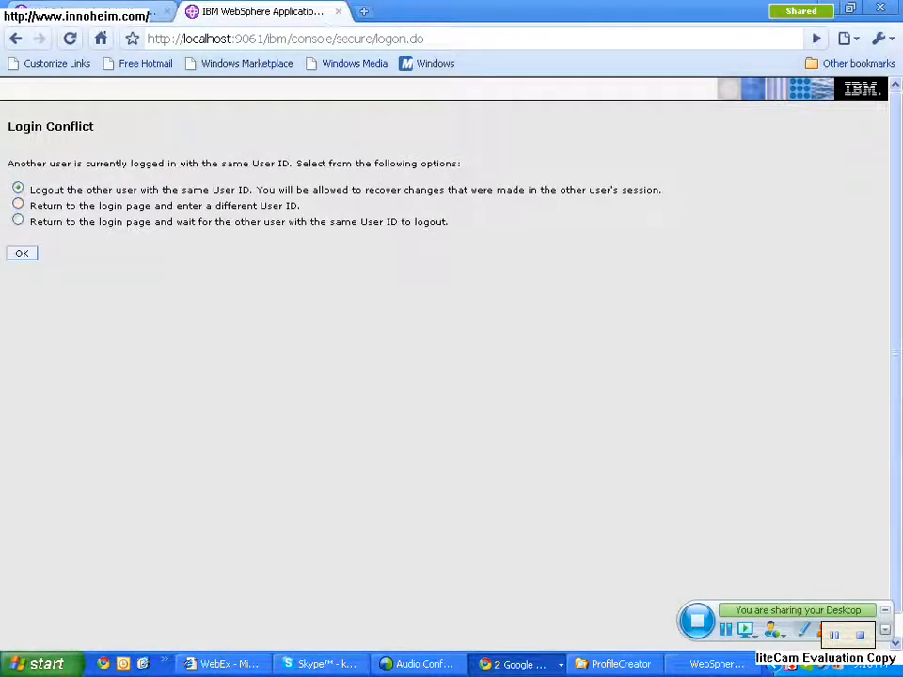
click(22, 253)
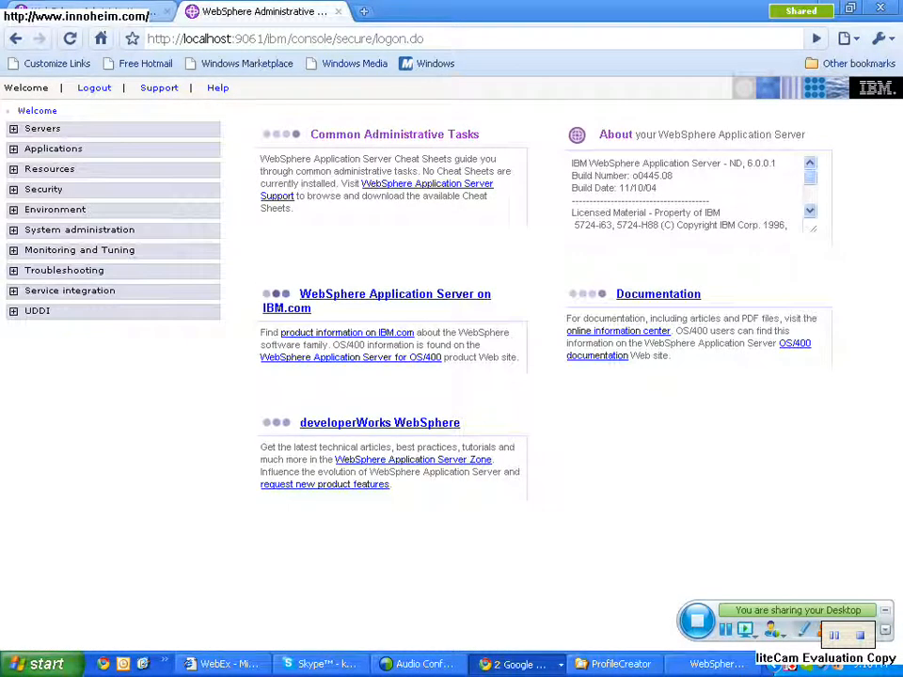
- List the deployment manager's application servers and try to create a new application server there
click(43, 129)
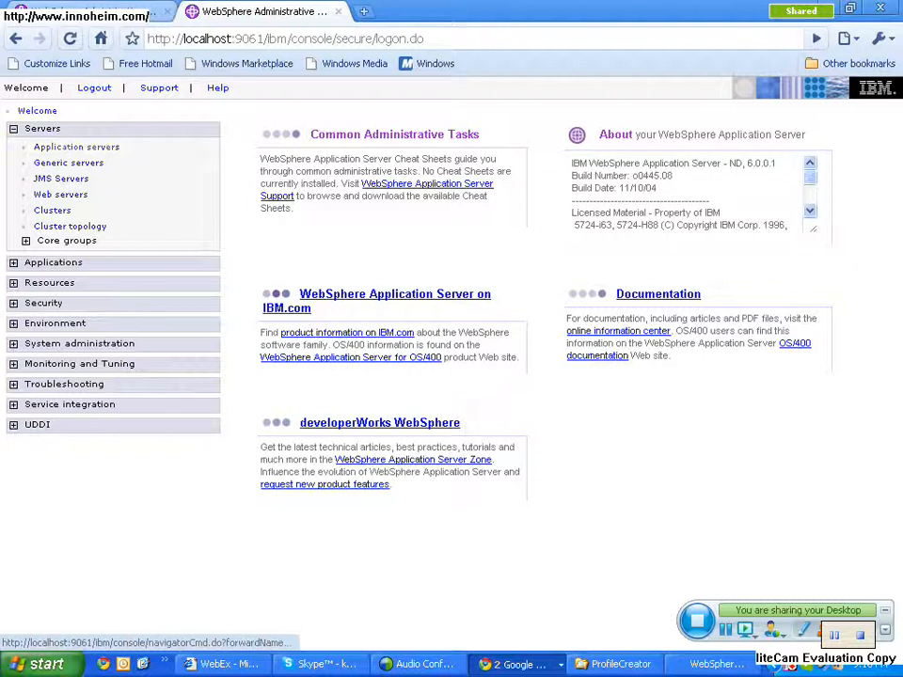
click(76, 147)
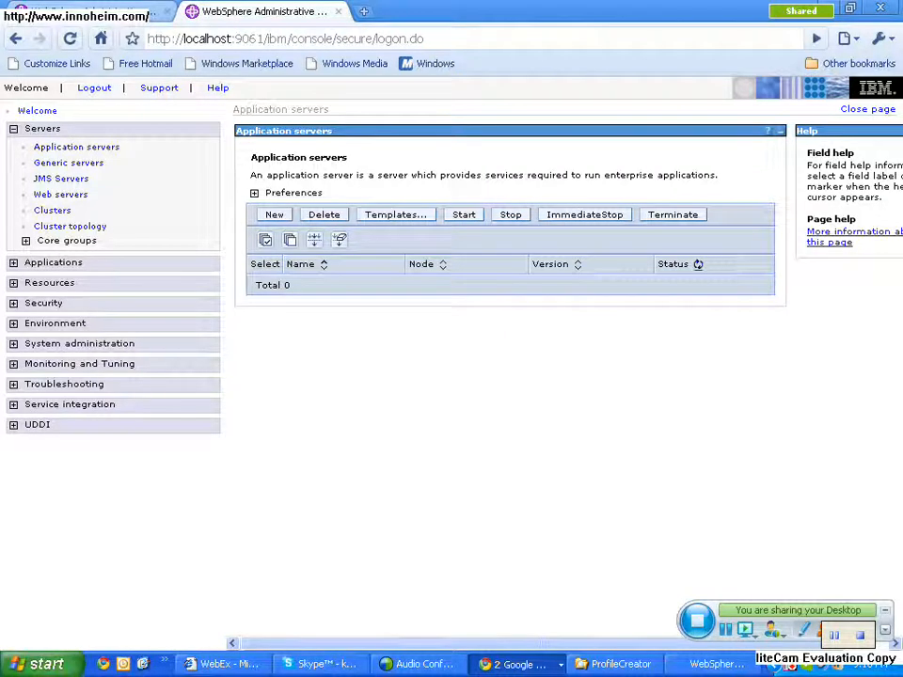
click(274, 215)
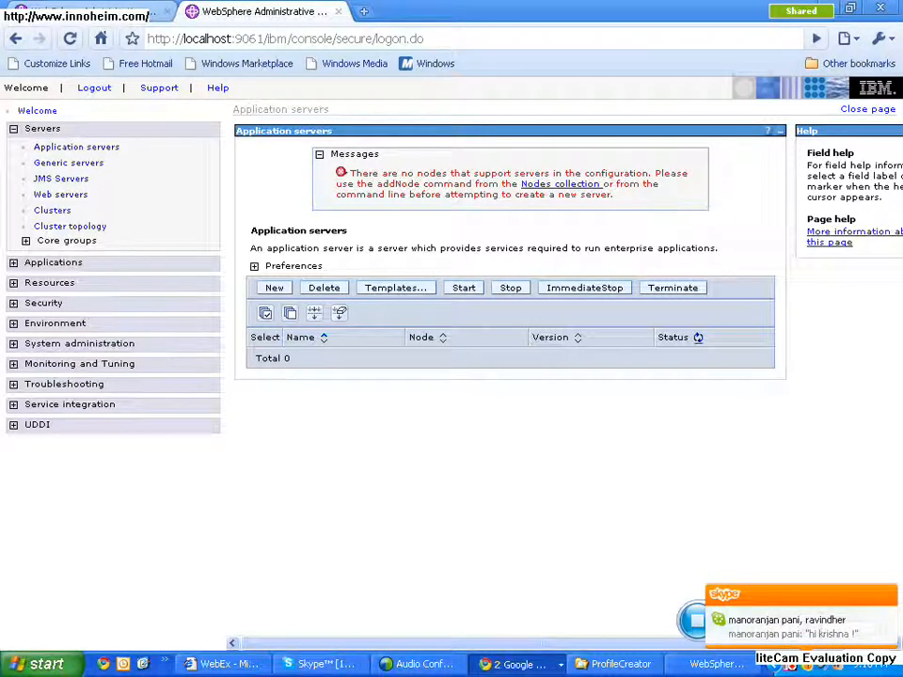
- Switch to Skype to read the new messages in the group conversation, and minimize its window
click(321, 664)
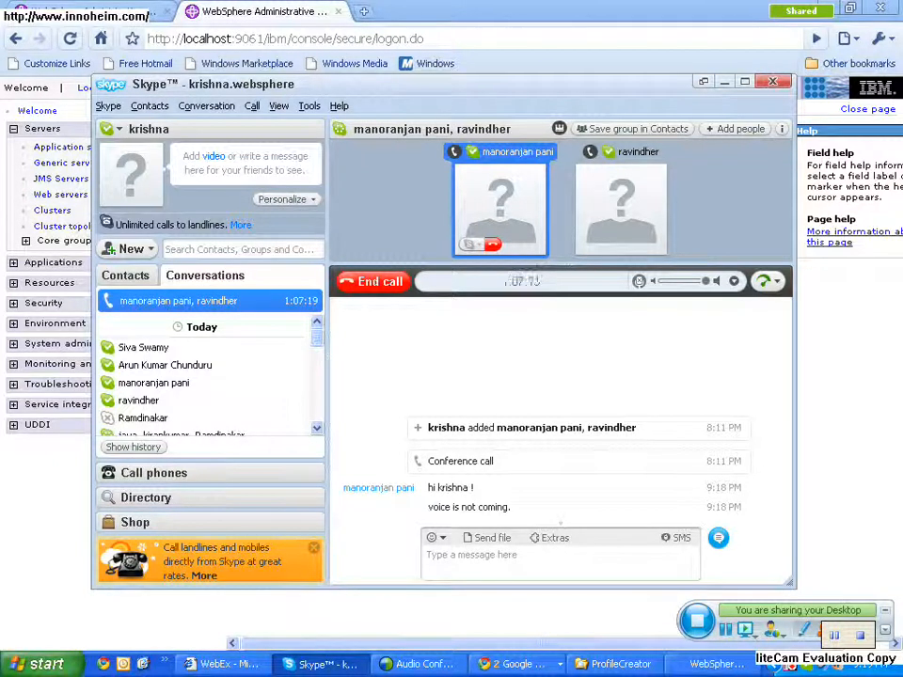
click(725, 82)
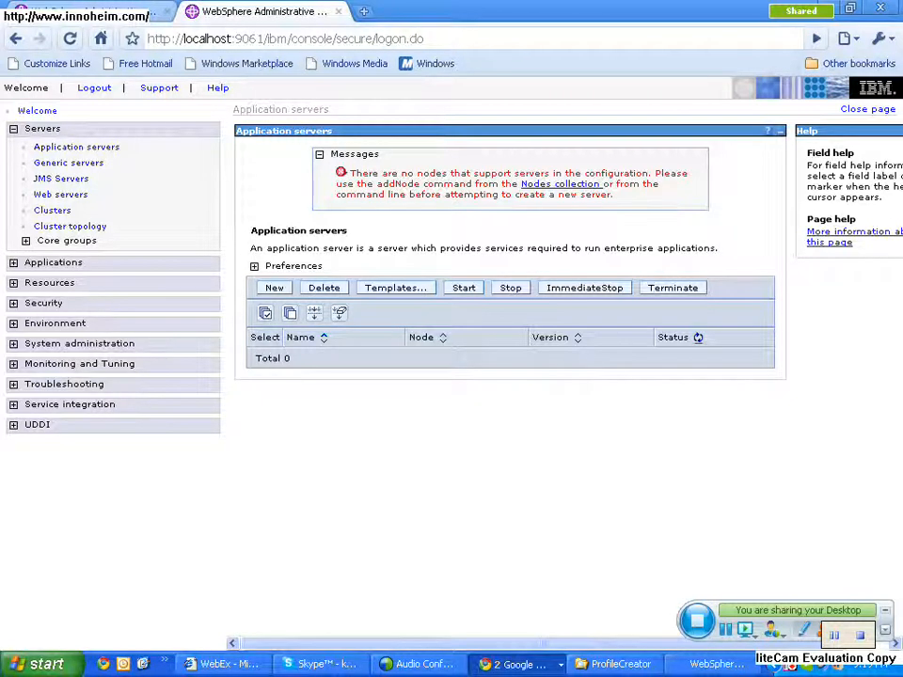
- Compare the application servers page of the port 9060 console with the deployment manager's page on port 9061
click(77, 11)
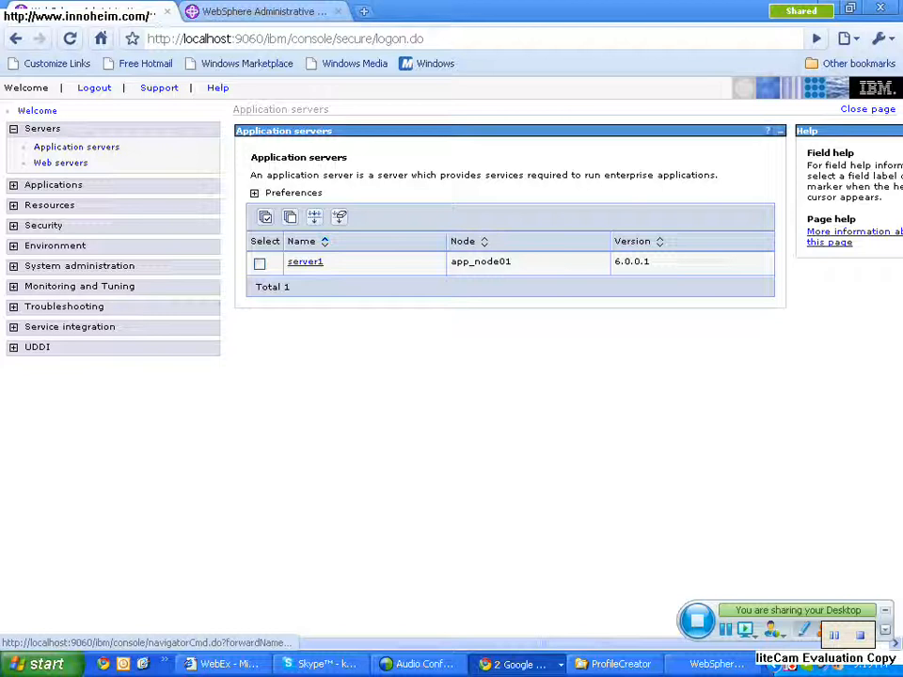
click(255, 15)
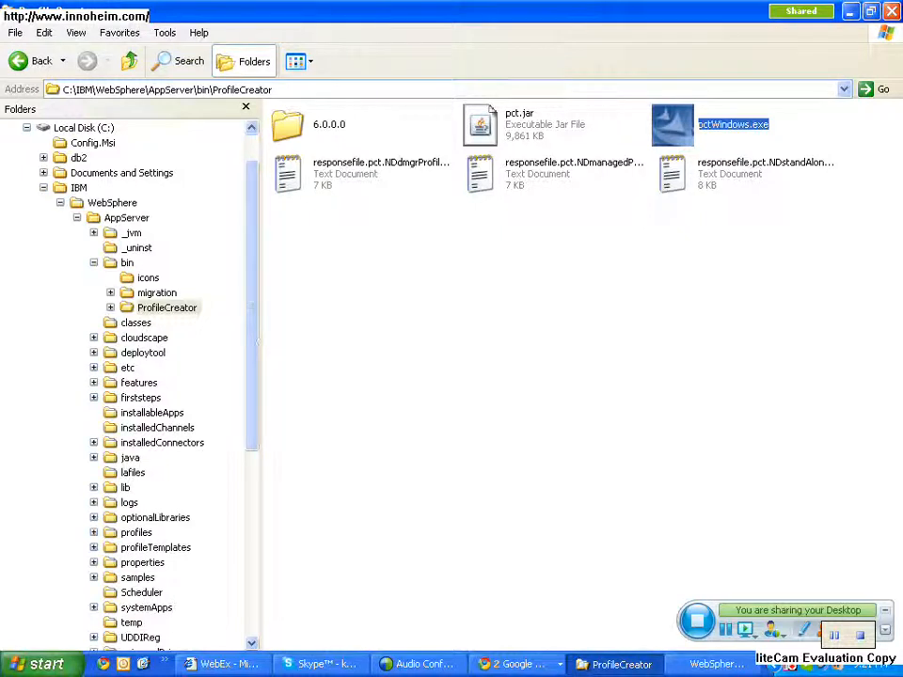
- Switch to Skype and end the ongoing conference call
click(320, 664)
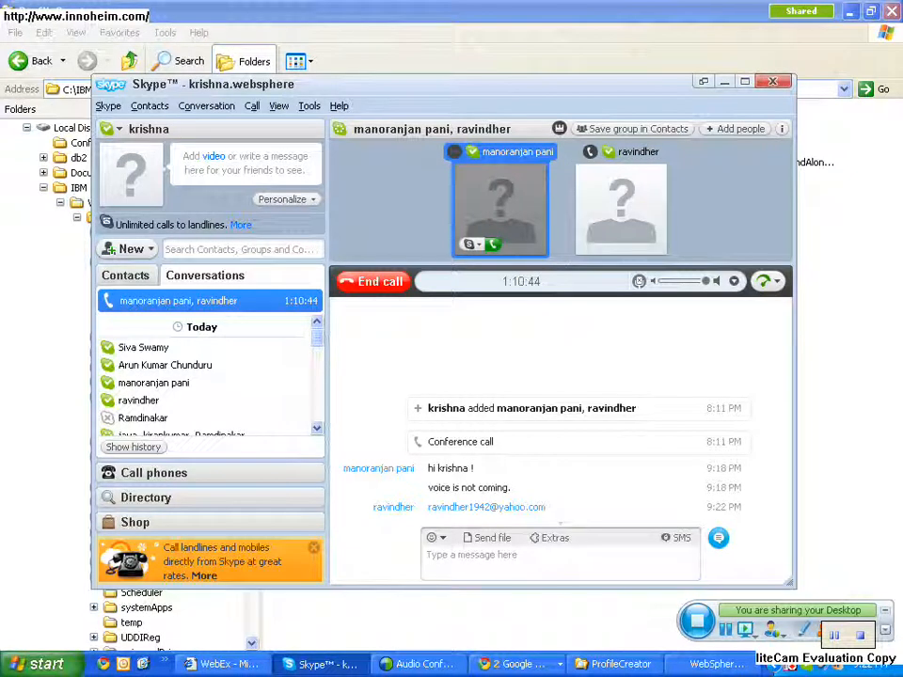
click(377, 282)
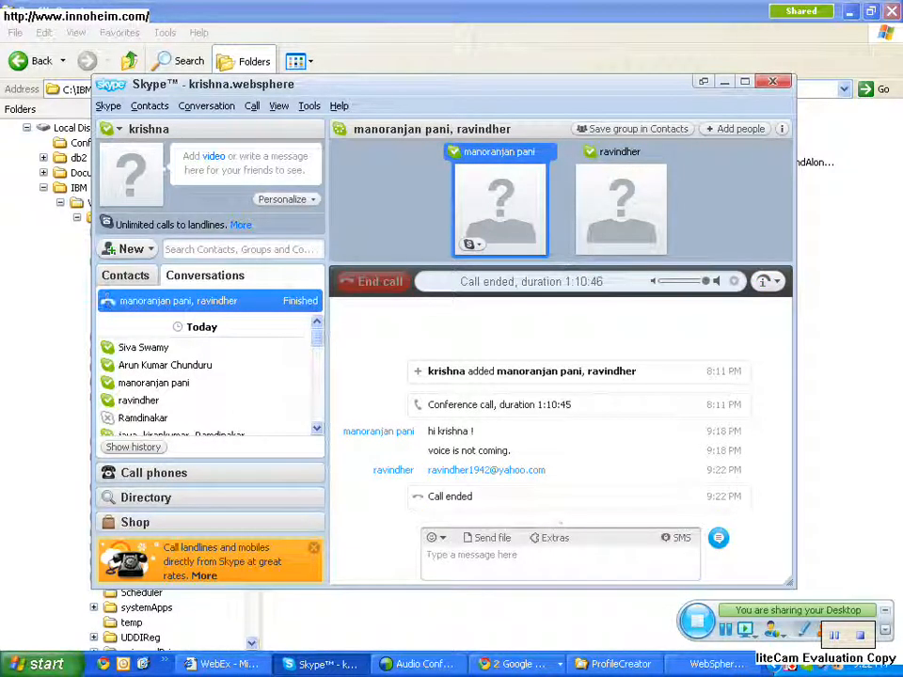